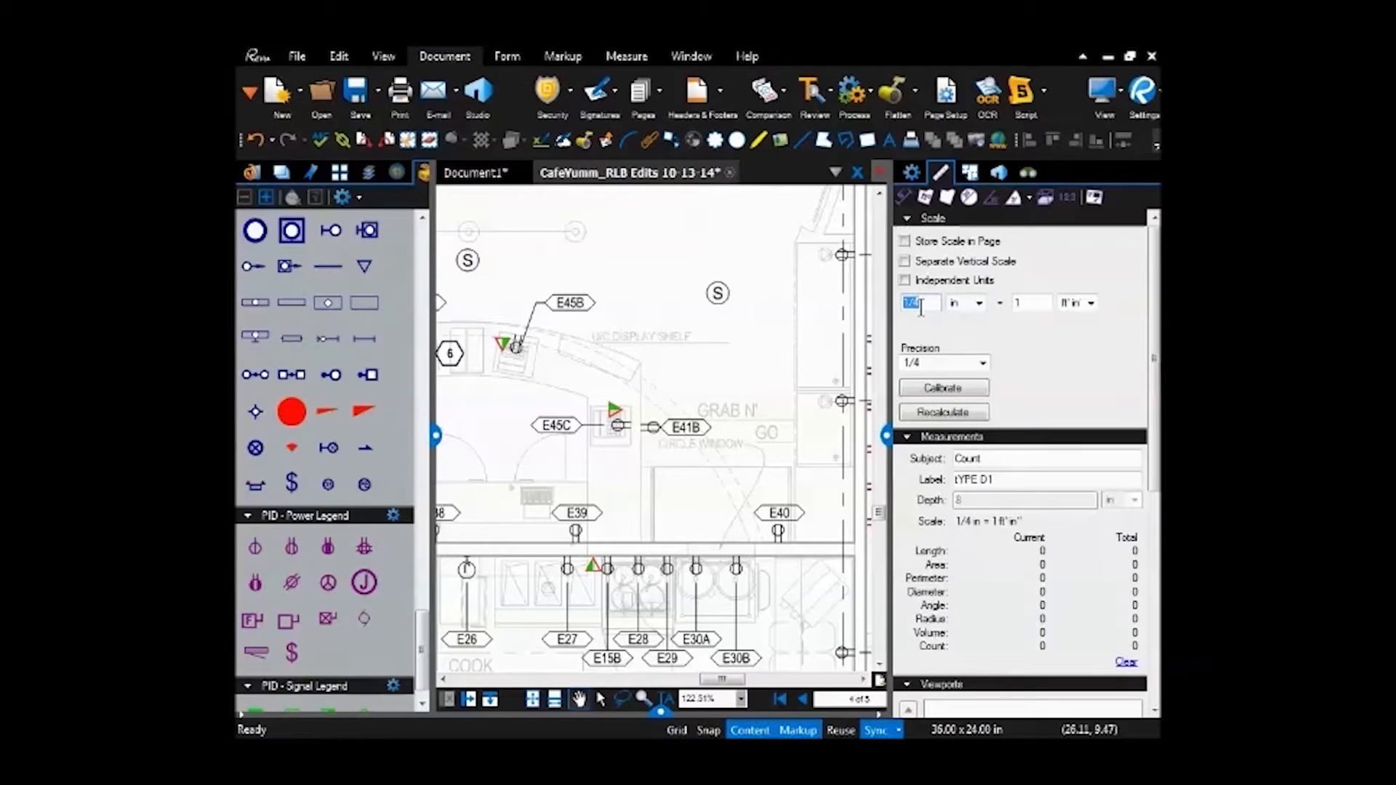
- Start calibrating the measuring tool, picking the two ends of the walk-in cooler's door opening as calibration points
click(943, 388)
scroll(619, 290, down, 2)
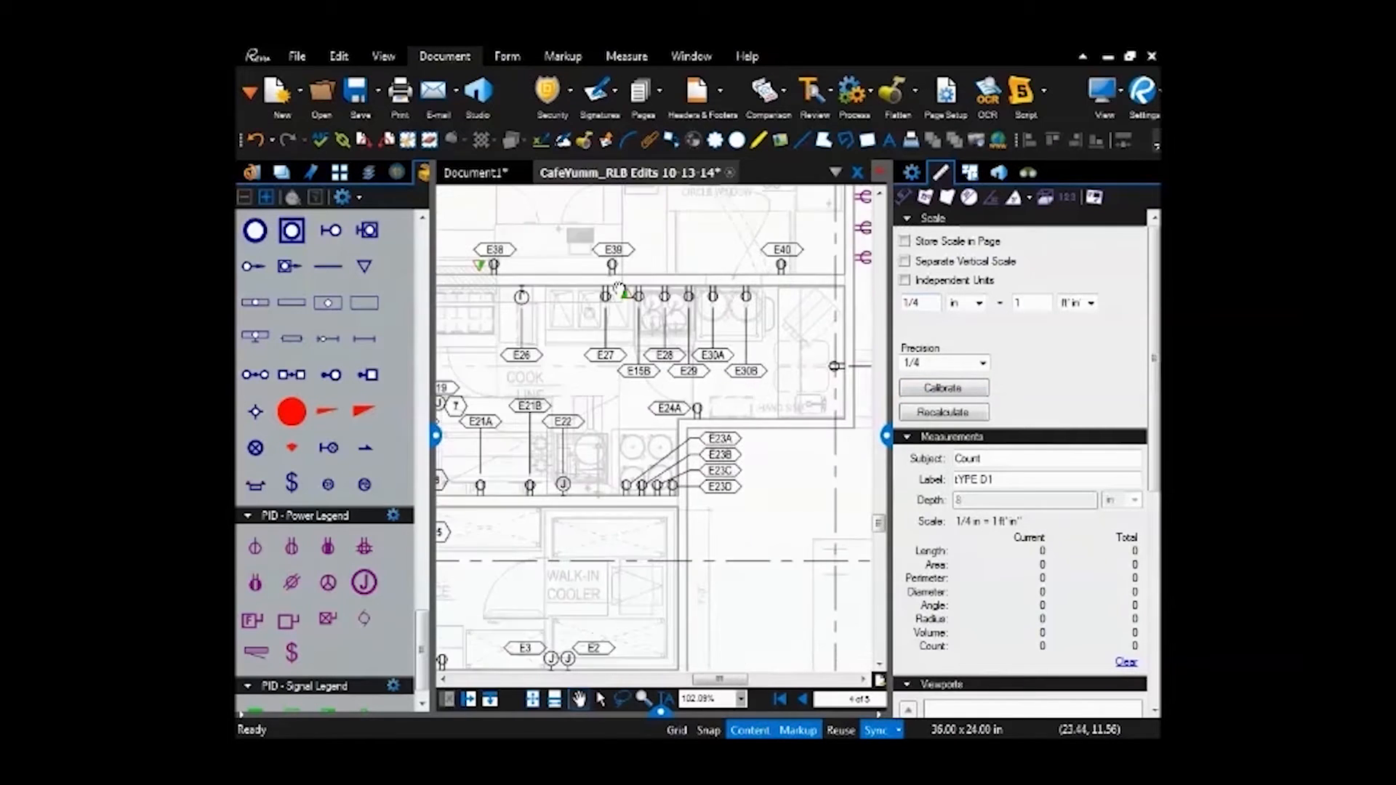
scroll(619, 480, up, 5)
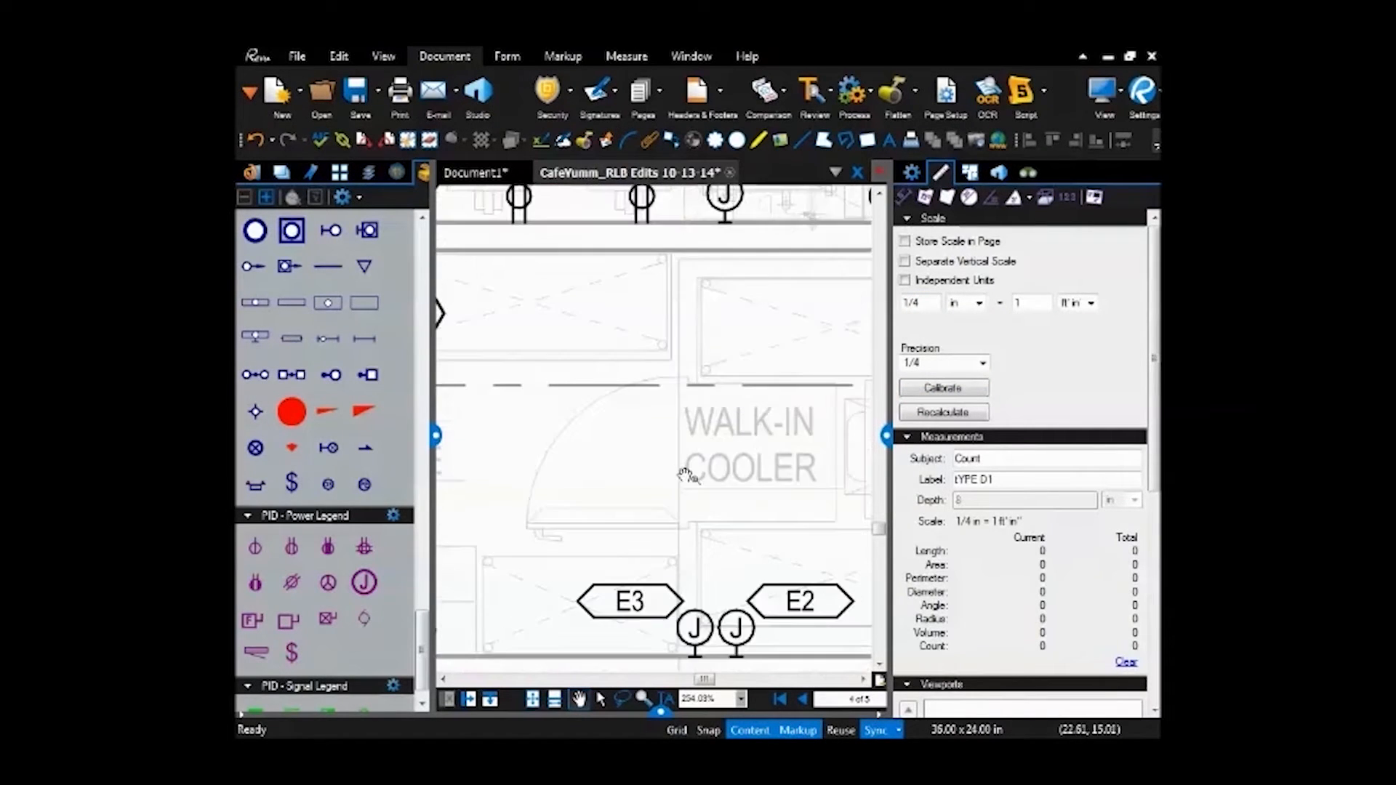
scroll(685, 476, up, 2)
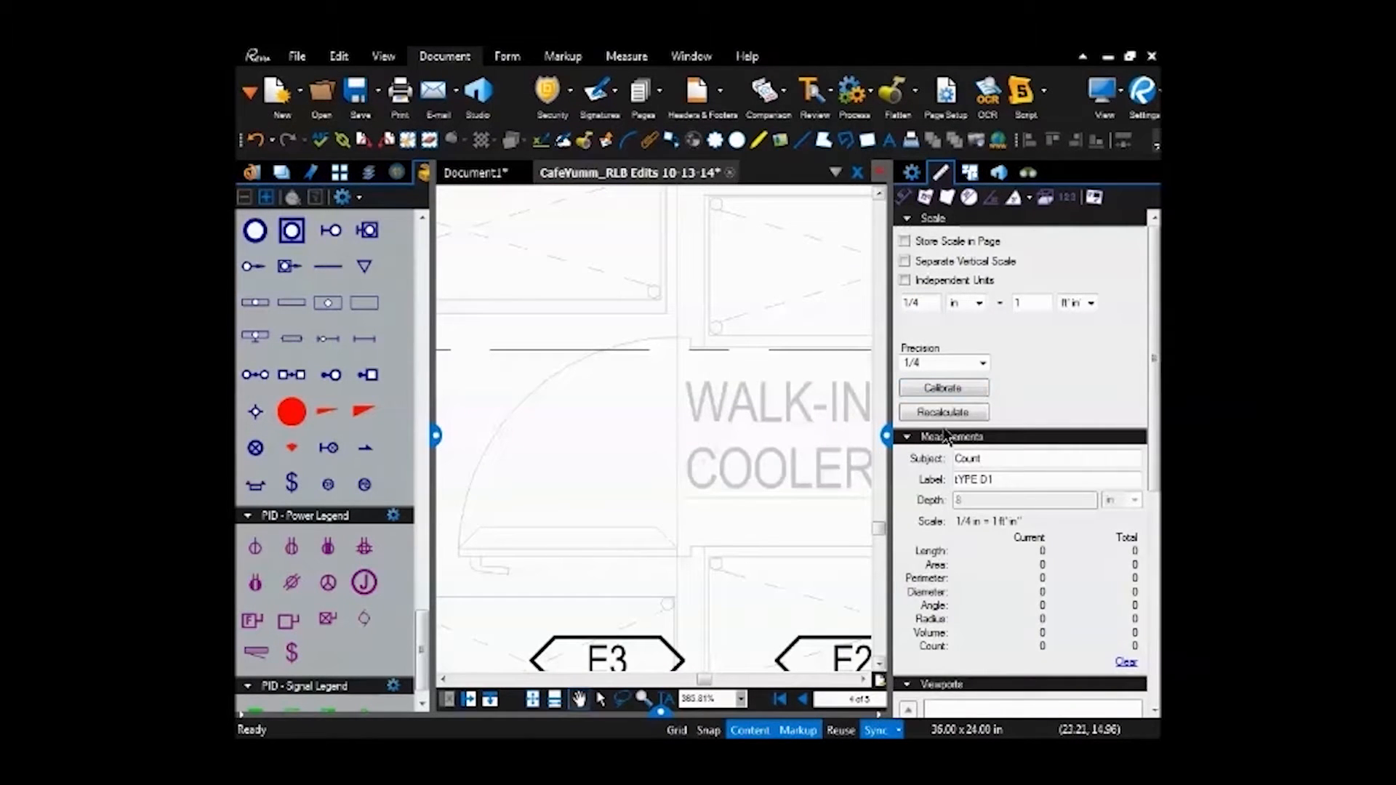
click(945, 392)
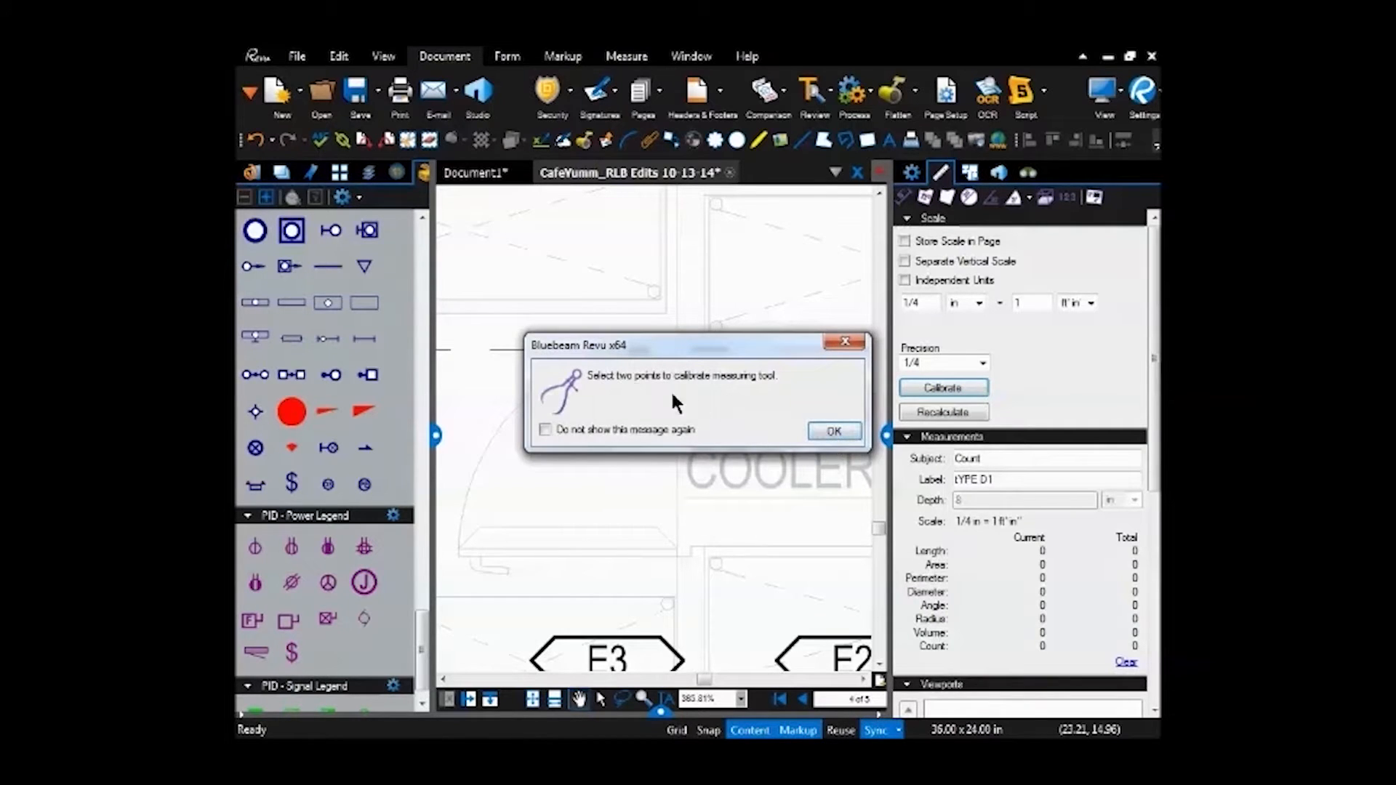
click(834, 431)
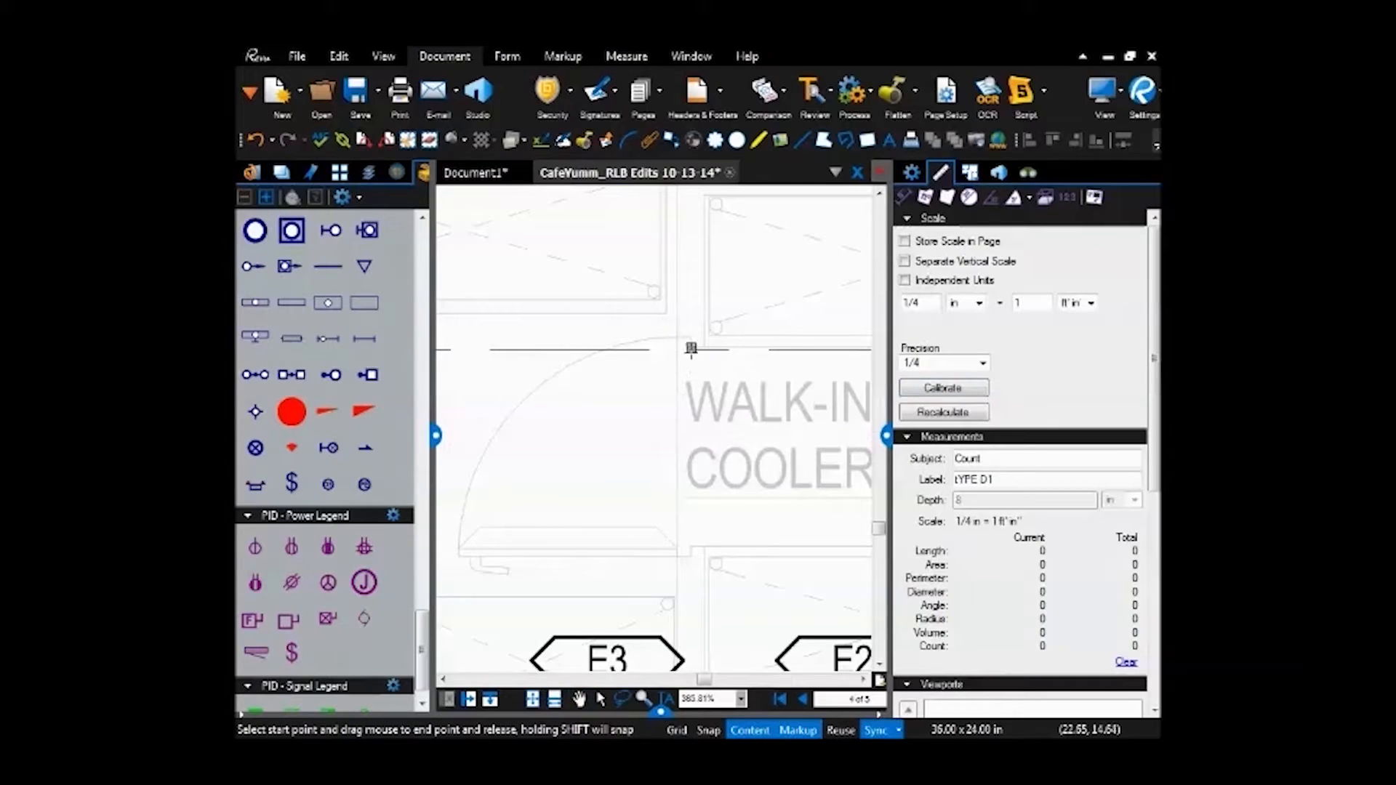
drag(692, 349, 692, 547)
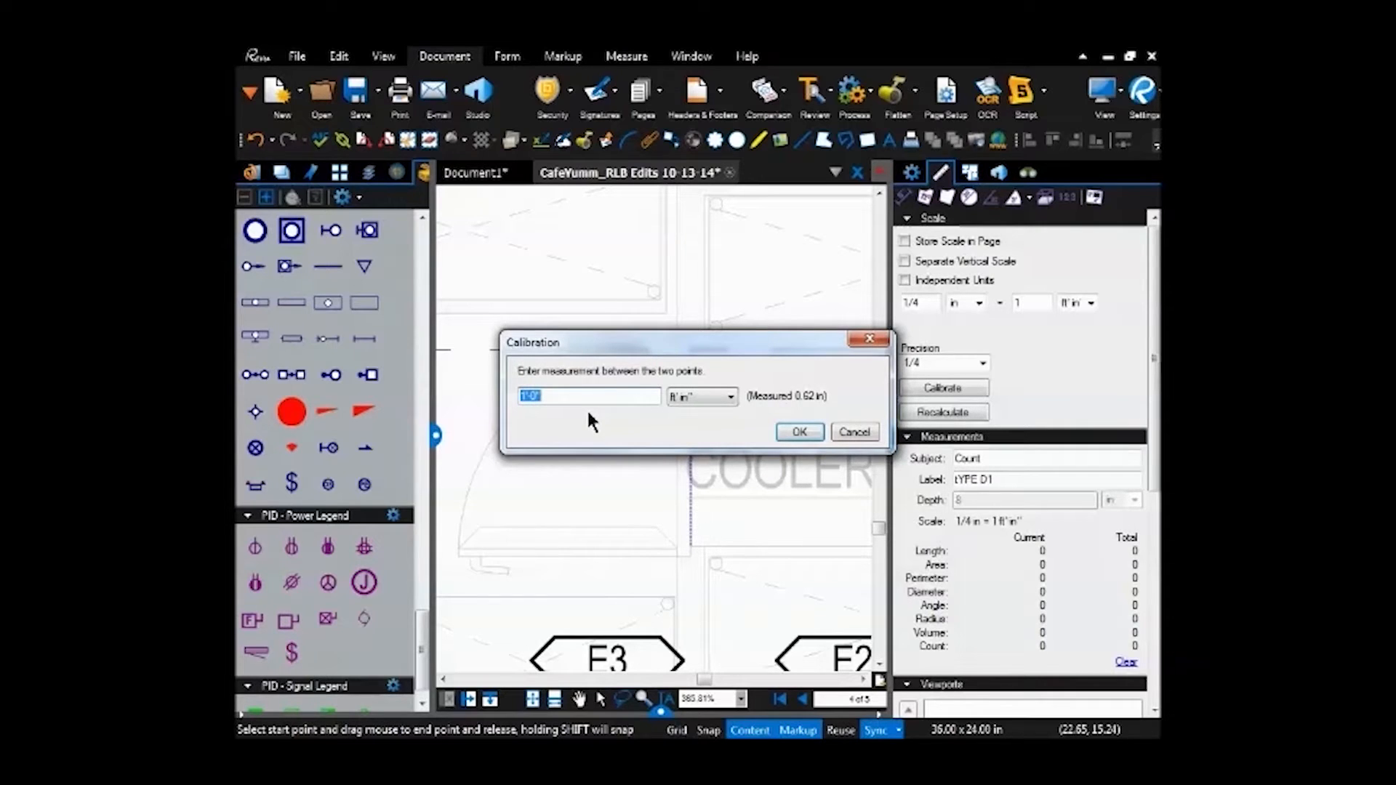
- Enter 2'6" as the distance between the two calibration points, switch its unit to ft and apply the calibration
text(2)
text(')
text(6")
click(714, 397)
click(703, 425)
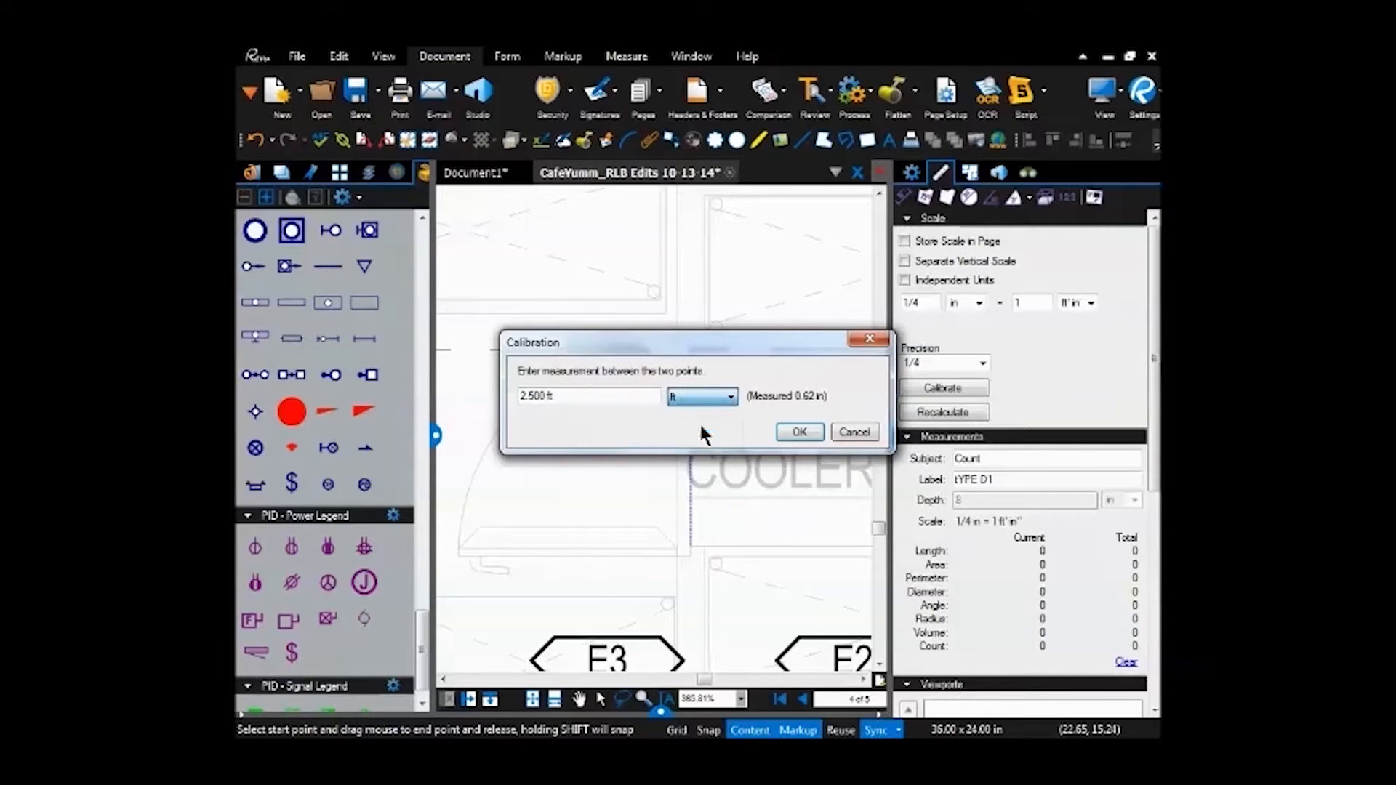
click(798, 431)
- Measure the length of the walk-in cooler's door opening with a vertical dimension between its two ends
scroll(661, 399, down, 4)
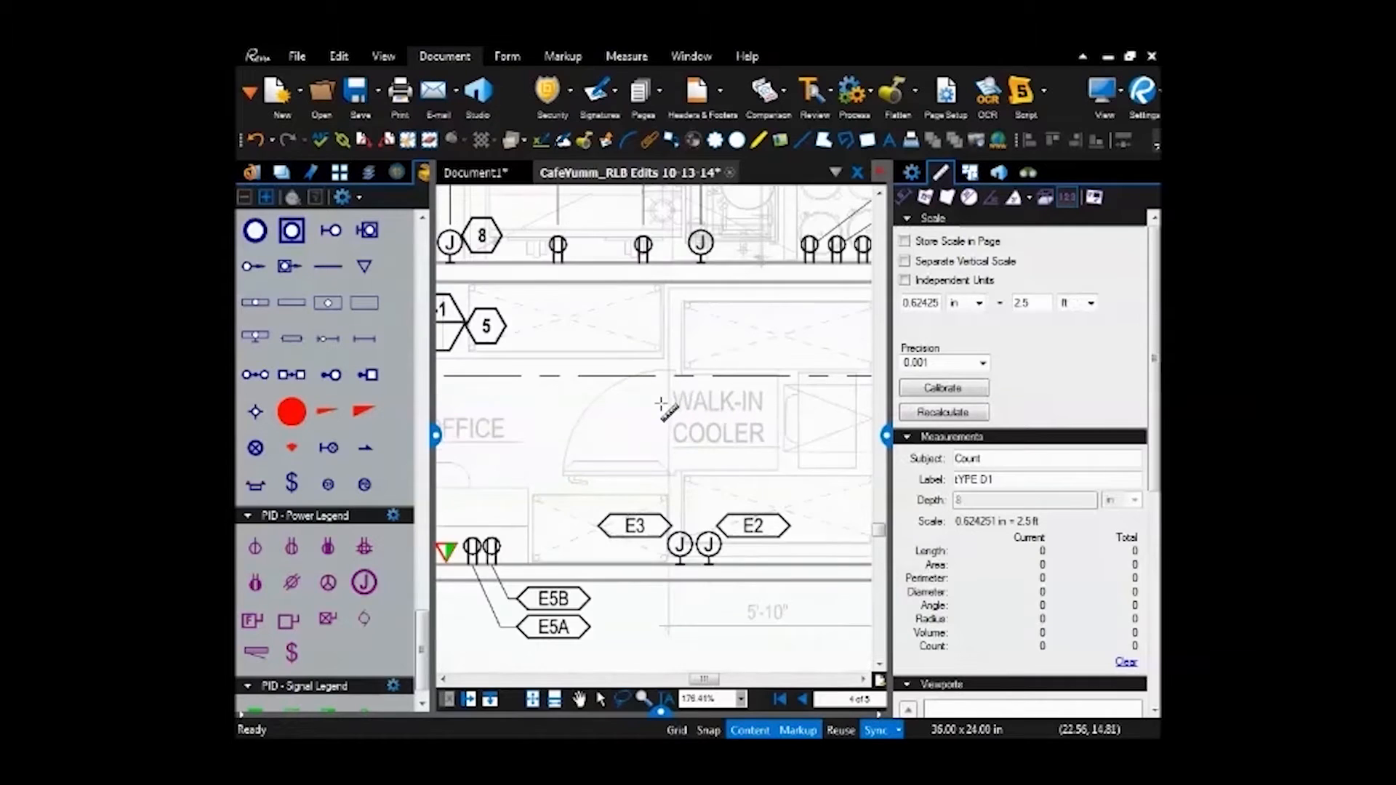
scroll(648, 426, up, 2)
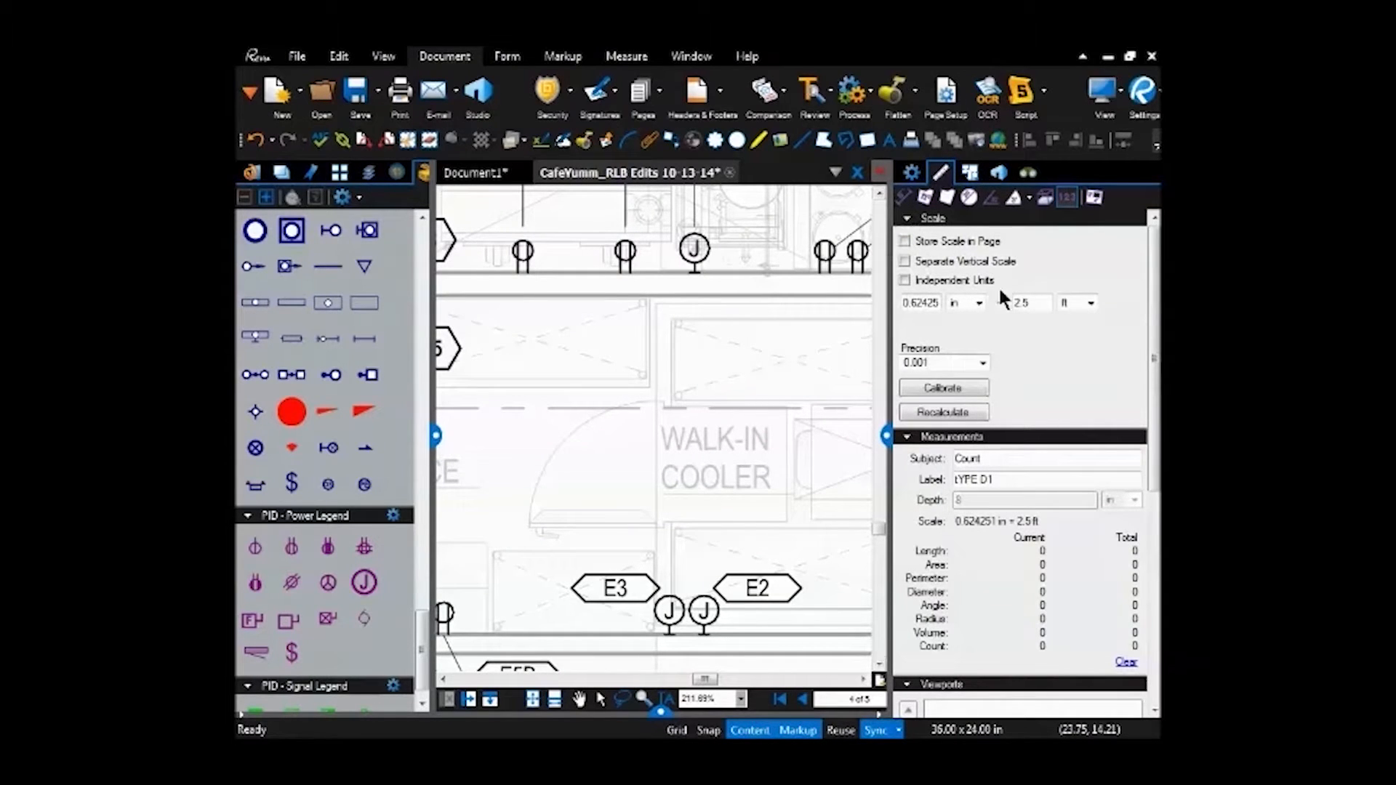
scroll(664, 412, up, 1)
scroll(664, 412, up, 2)
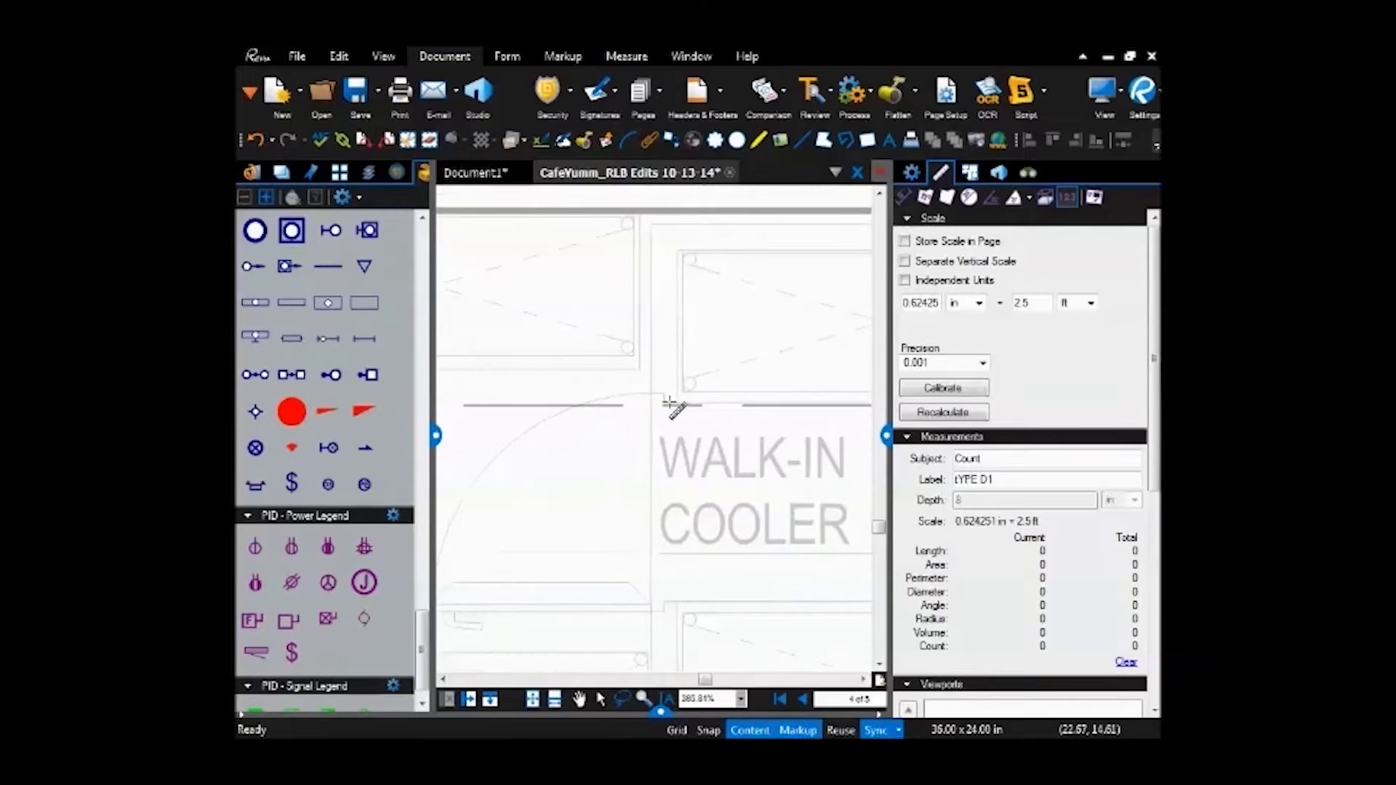
click(903, 198)
drag(664, 405, 664, 480)
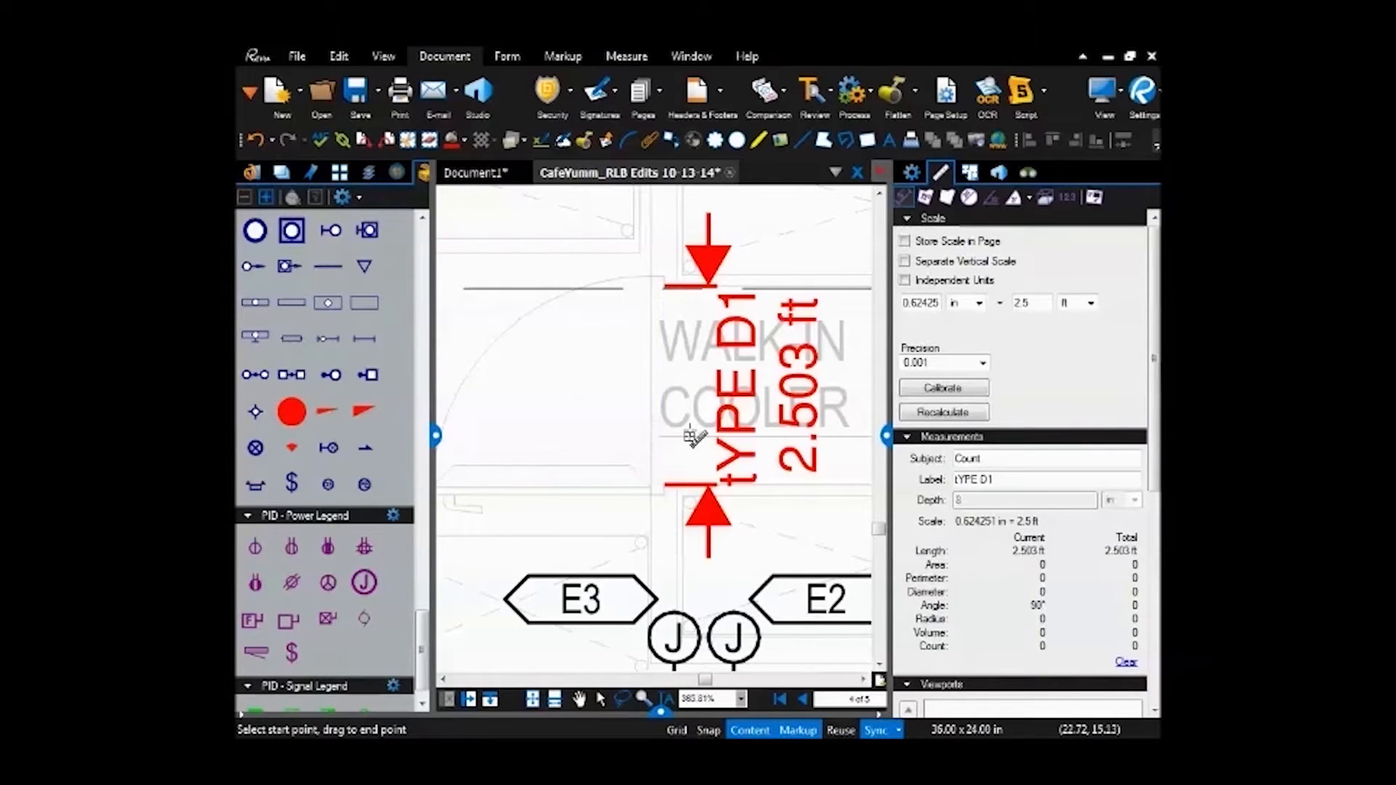
scroll(737, 441, down, 3)
scroll(737, 441, up, 2)
key(Escape)
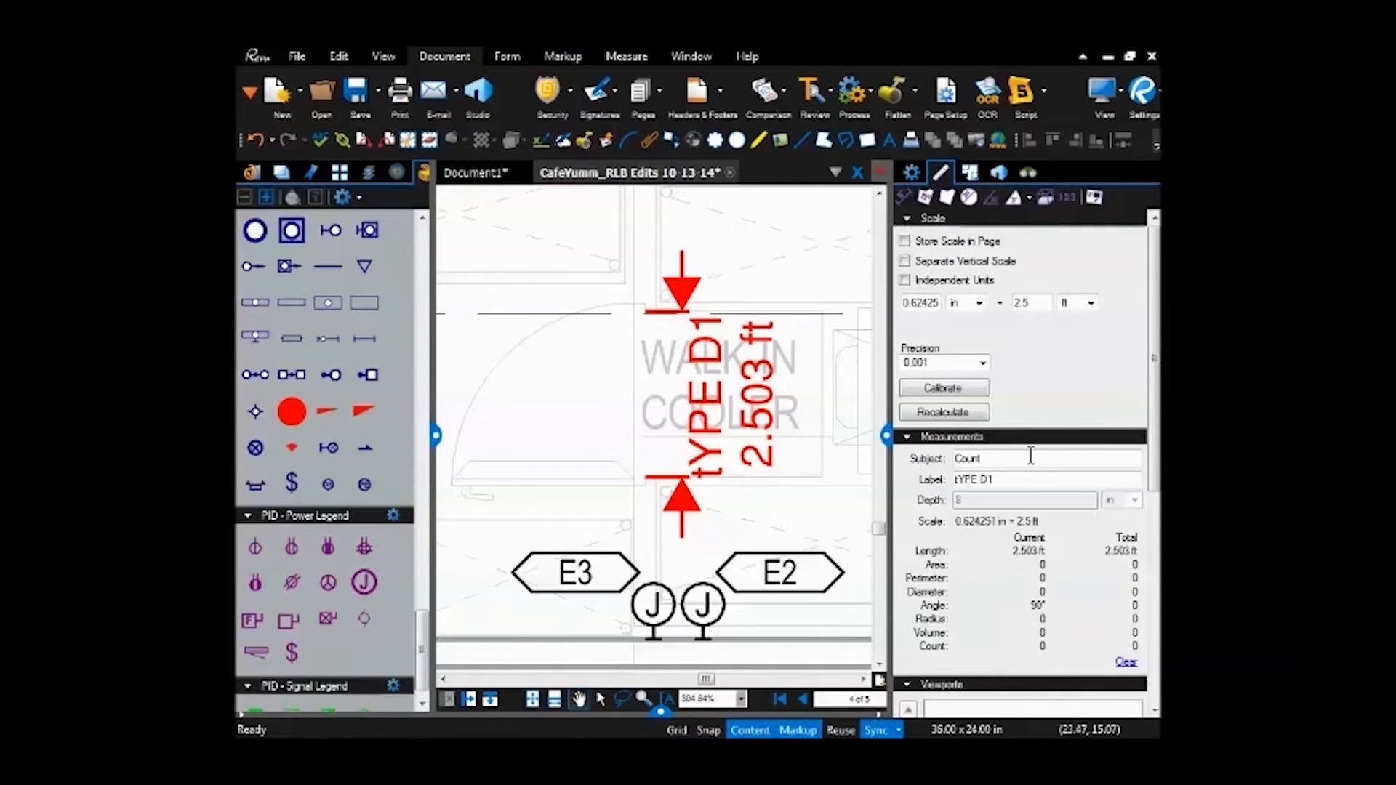
- Clear the label text of the door opening's dimension and delete that dimension
click(694, 456)
click(1024, 484)
key(BackSpace)
key(BackSpace)
key(BackSpace)
key(BackSpace)
key(BackSpace)
key(BackSpace)
key(BackSpace)
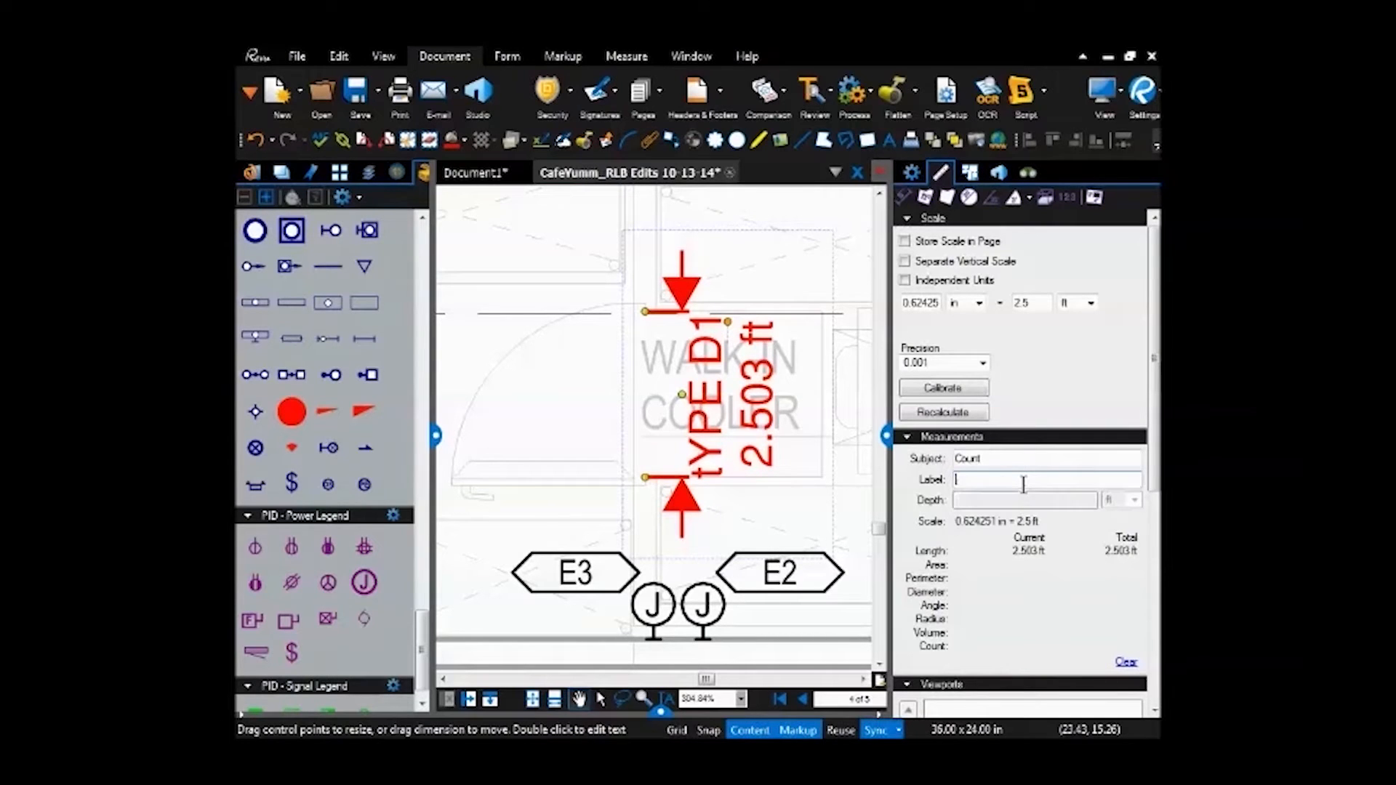
key(Return)
click(768, 467)
scroll(768, 468, down, 3)
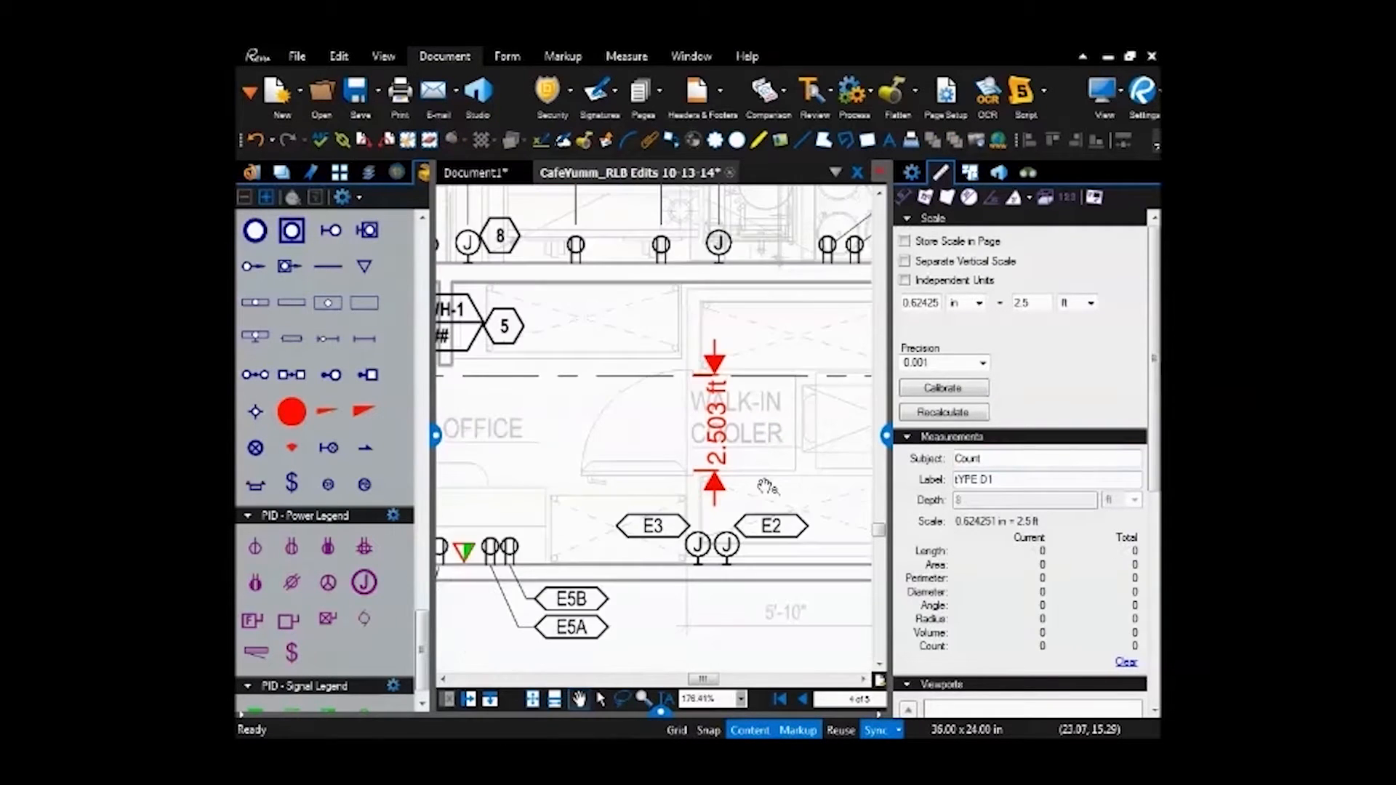
click(709, 438)
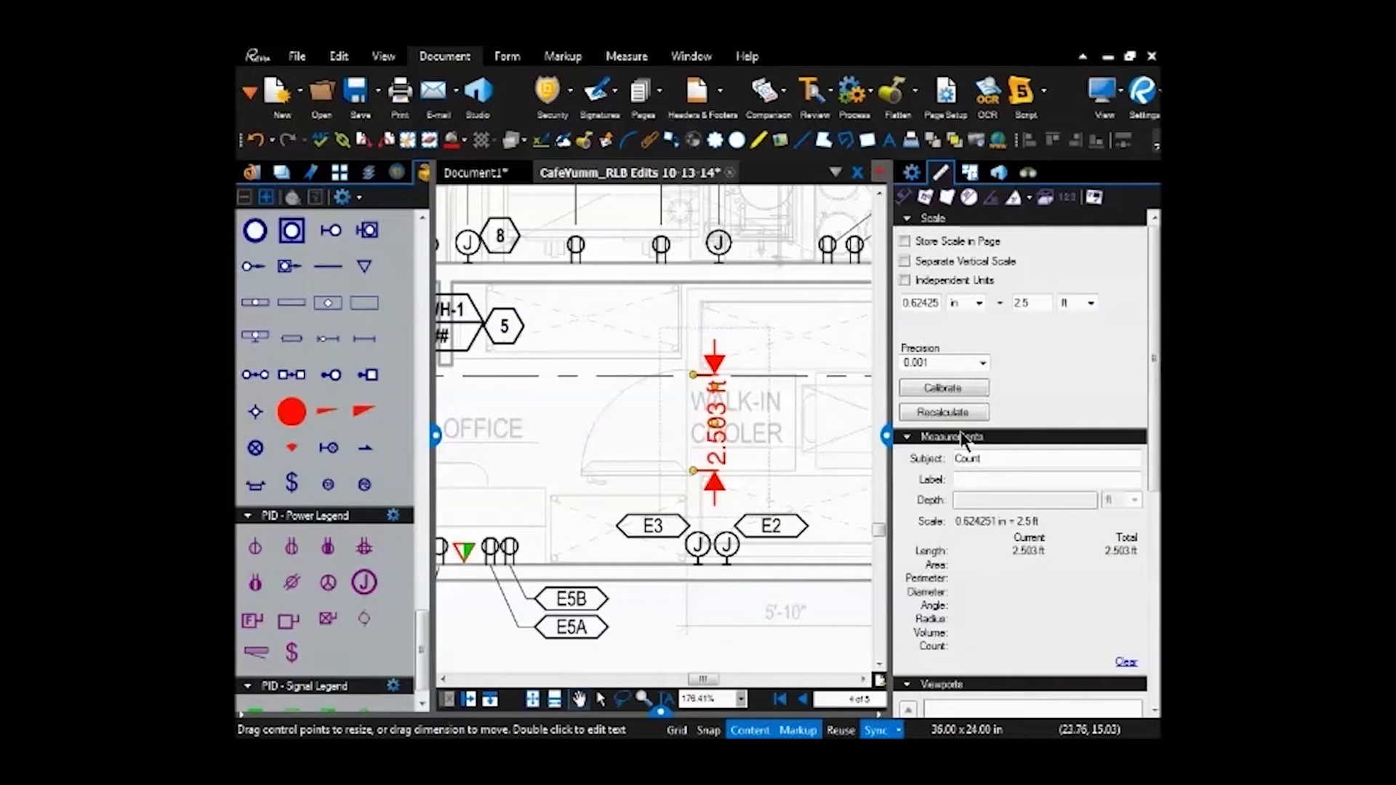
key(Delete)
- Set the measurement scale manually to .25 in = 1 with ft' in" as the real-world unit
drag(937, 303, 896, 314)
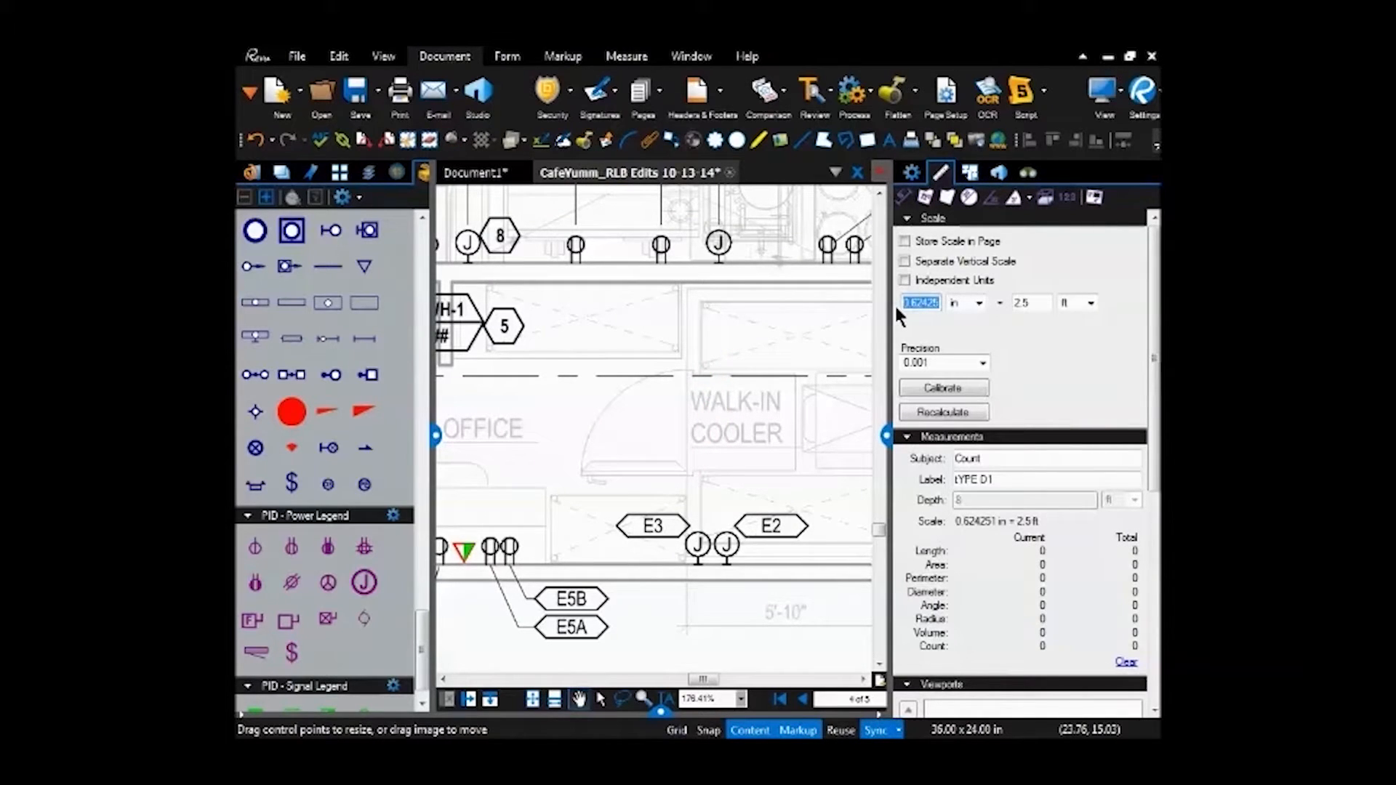
text(1)
click(1046, 304)
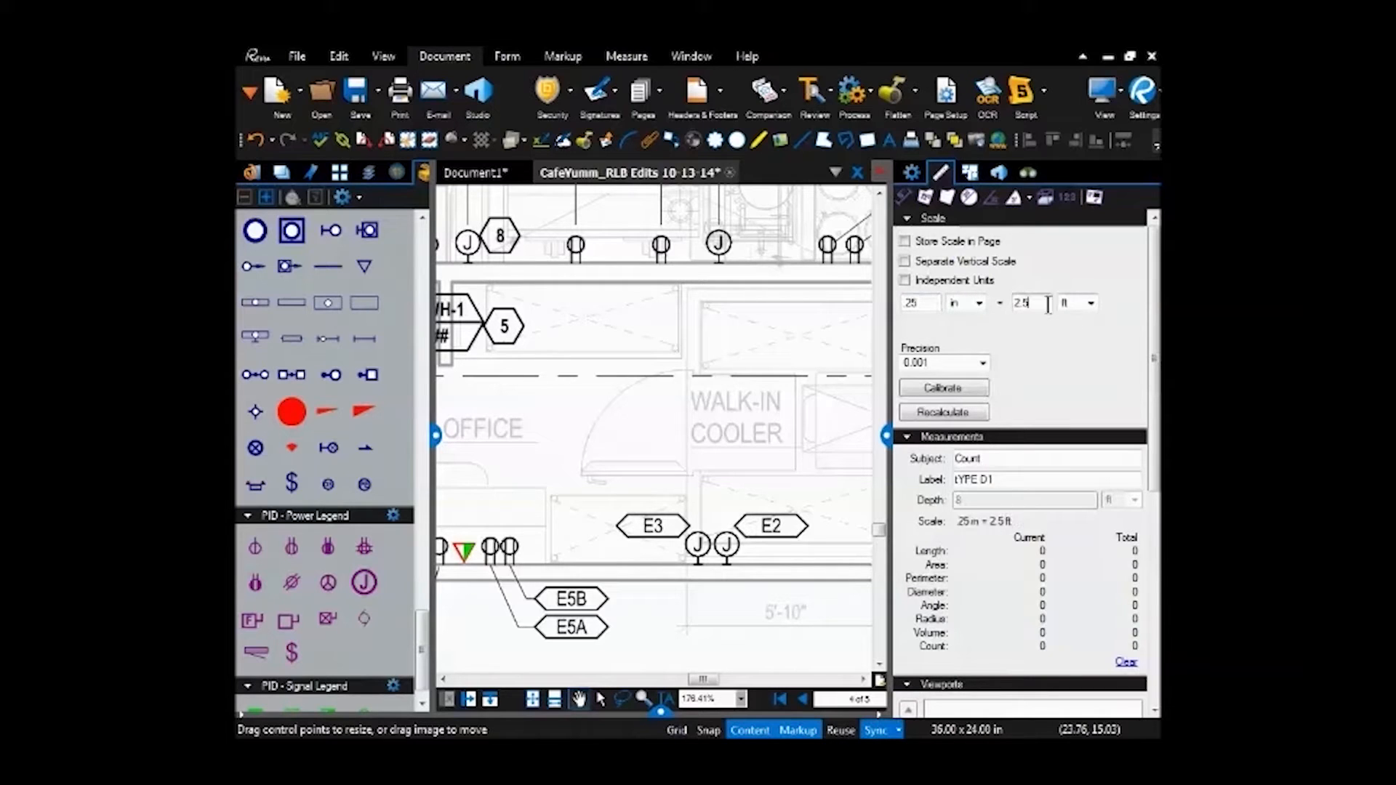
click(1091, 302)
click(1087, 345)
drag(1042, 311, 1005, 310)
click(760, 445)
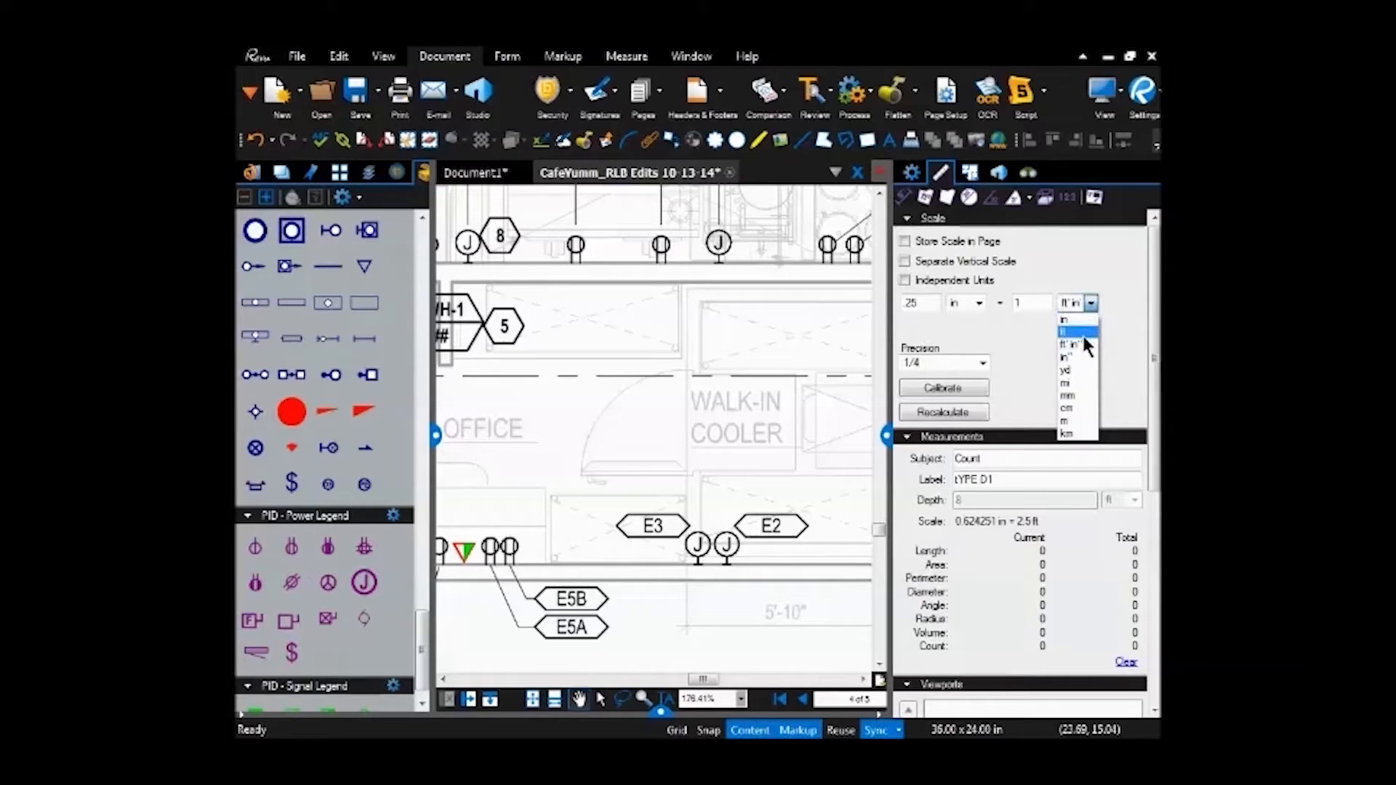
click(714, 445)
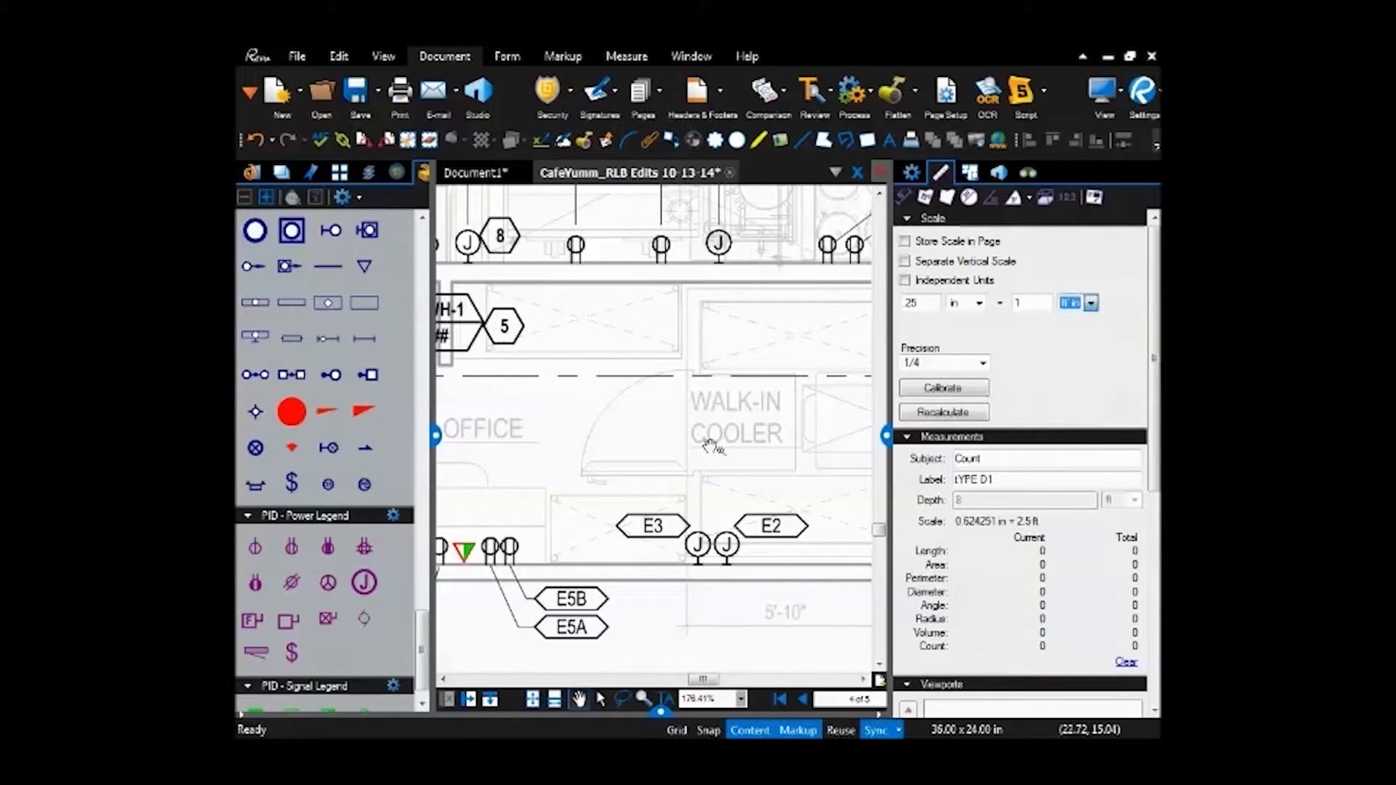
- Place a horizontal length measurement across the top edge of the upper shelf in the walk-in cooler
click(904, 197)
mouse_move(705, 311)
mouse_down()
mouse_move(706, 397)
mouse_move(590, 406)
mouse_move(778, 378)
mouse_up()
scroll(590, 405, up, 1)
scroll(735, 444, down, 2)
scroll(695, 430, up, 2)
- Try to clear the label text for the shelf's length measurement without selecting the measurement
click(1023, 477)
key(BackSpace)
key(BackSpace)
key(BackSpace)
key(BackSpace)
key(BackSpace)
key(BackSpace)
key(BackSpace)
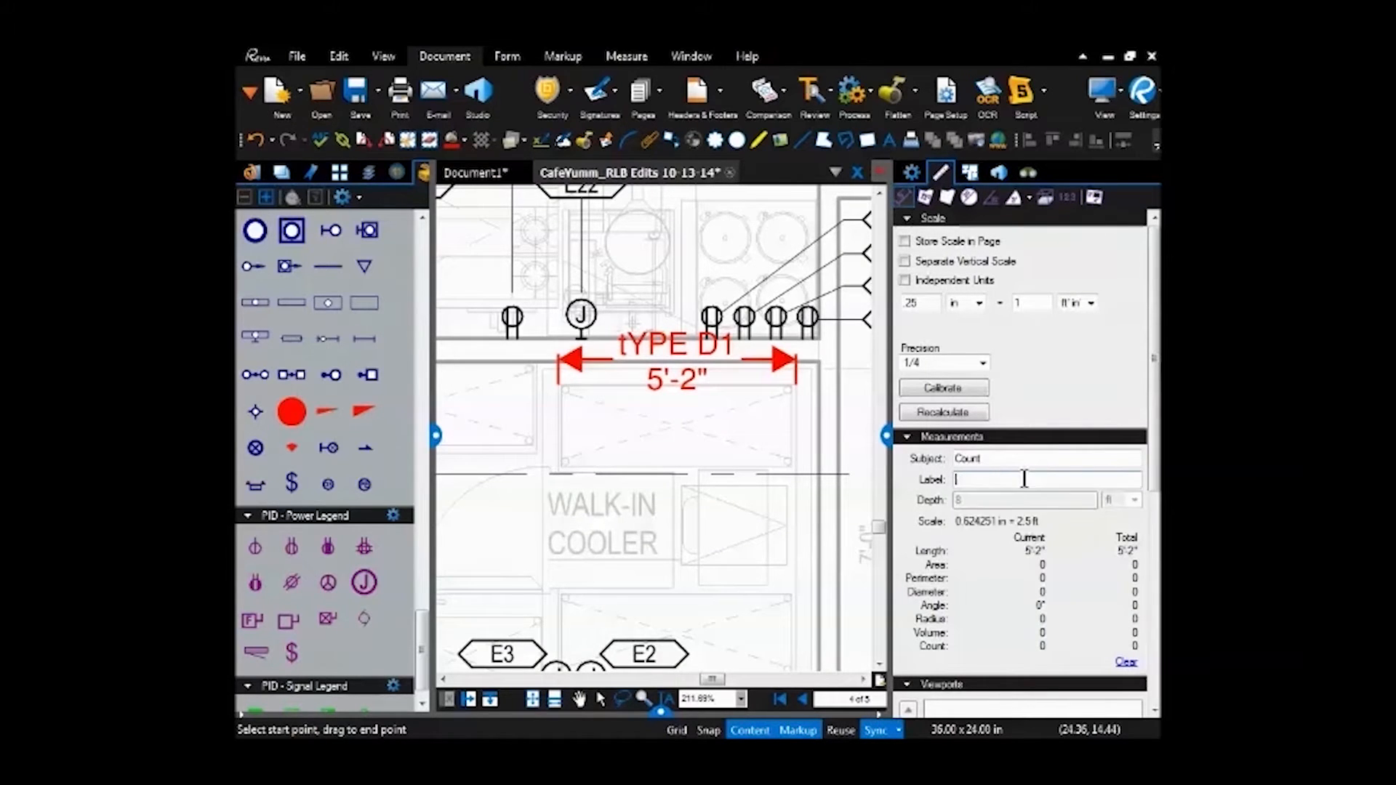
drag(723, 518, 670, 424)
key(Escape)
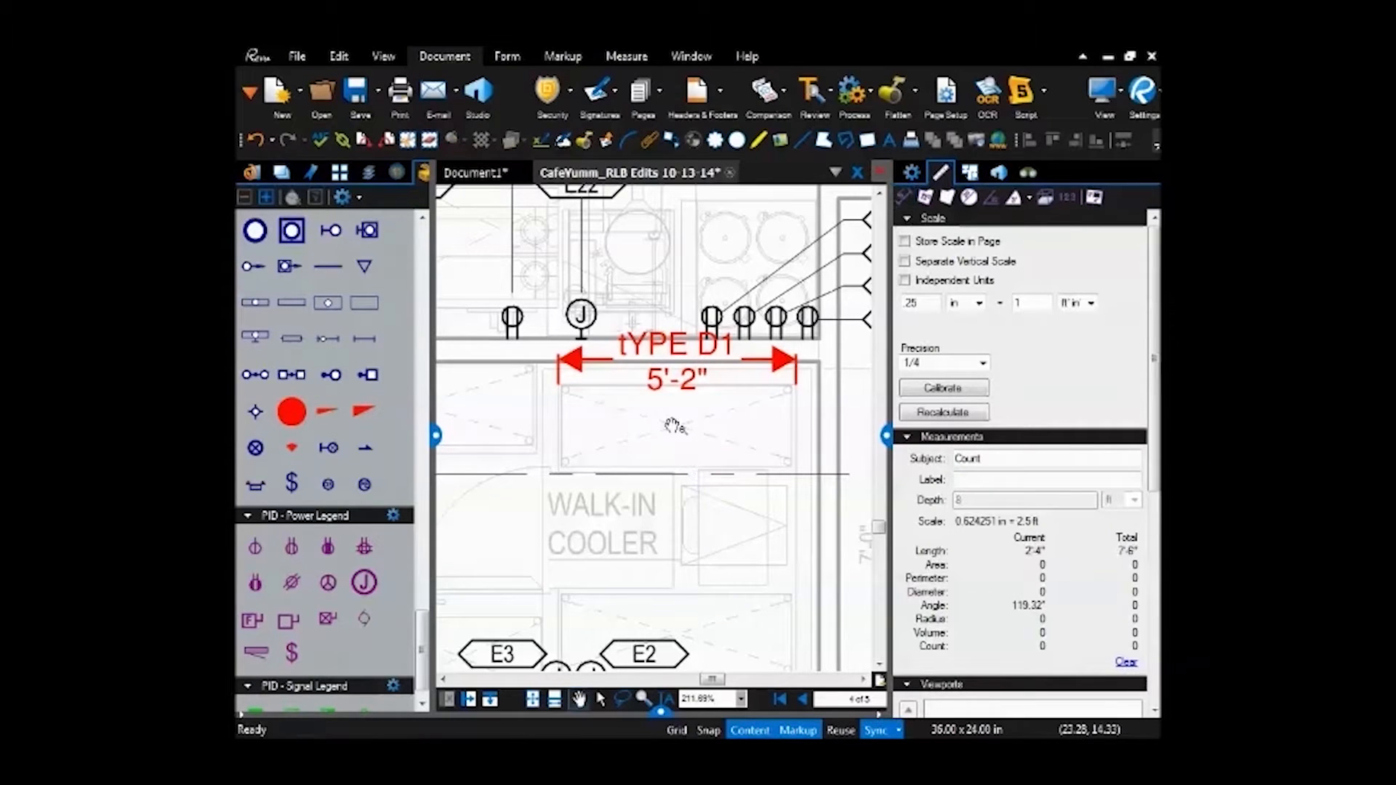
- Clear the tYPE D1 label from the shelf's length measurement and set that measurement as the tool's default
right_click(663, 371)
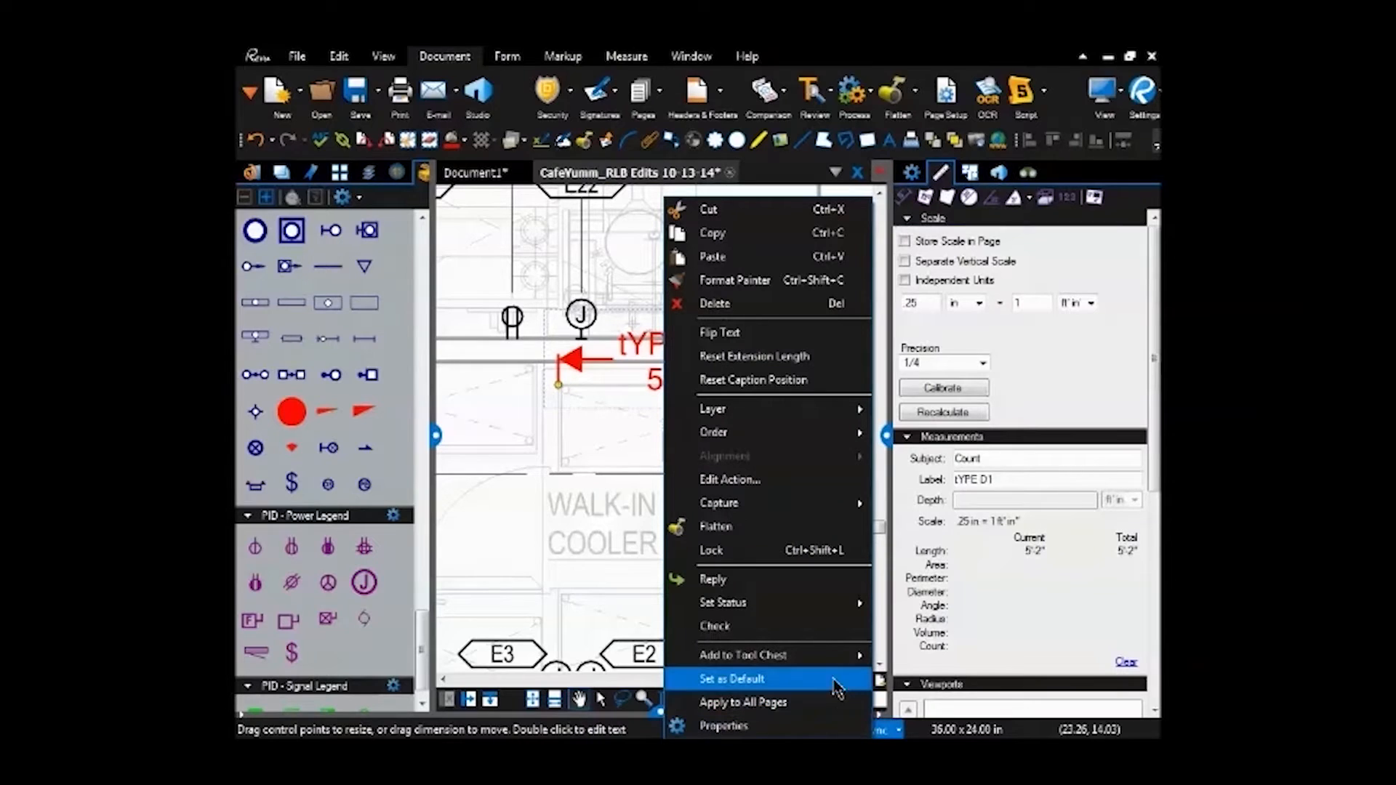
click(800, 683)
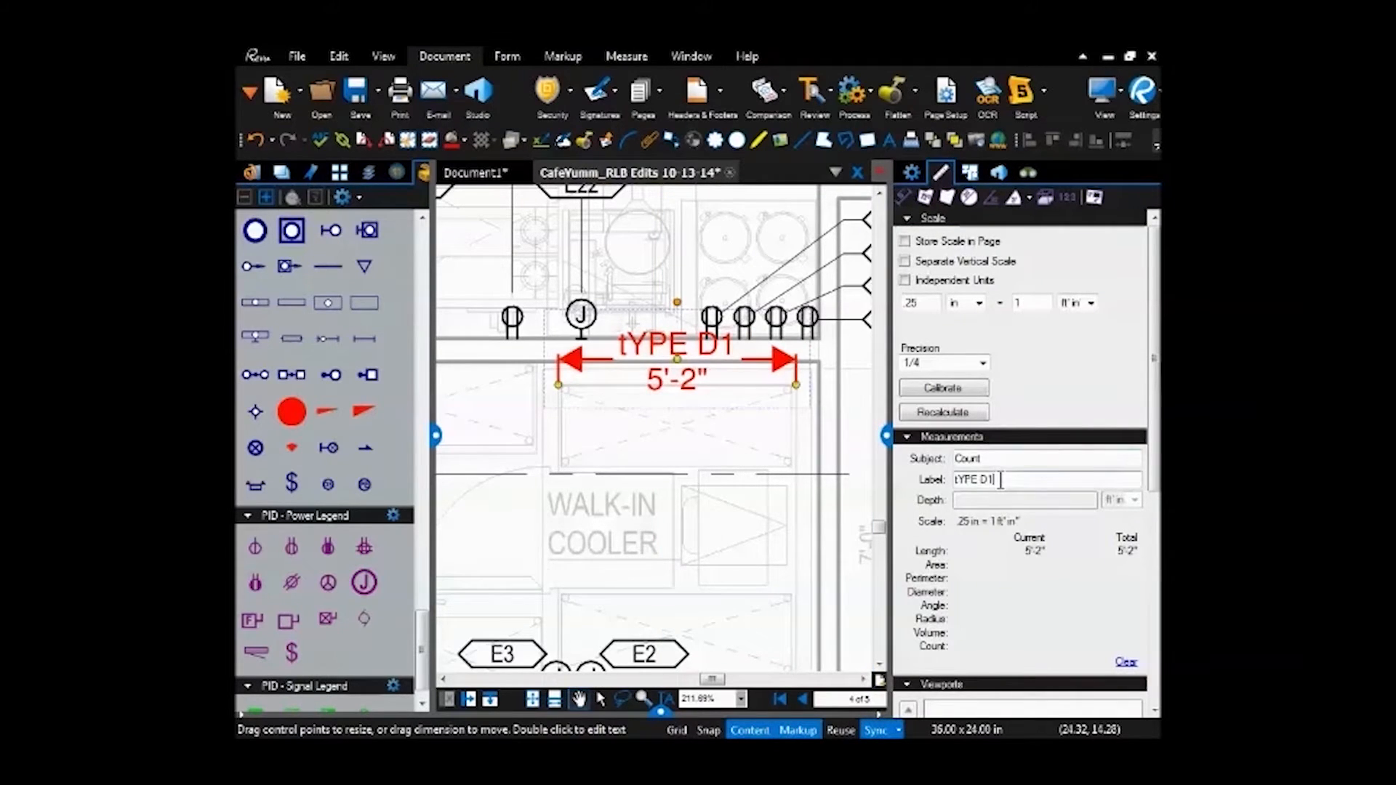
key(BackSpace)
key(BackSpace)
key(BackSpace)
key(BackSpace)
key(BackSpace)
key(BackSpace)
key(BackSpace)
click(691, 420)
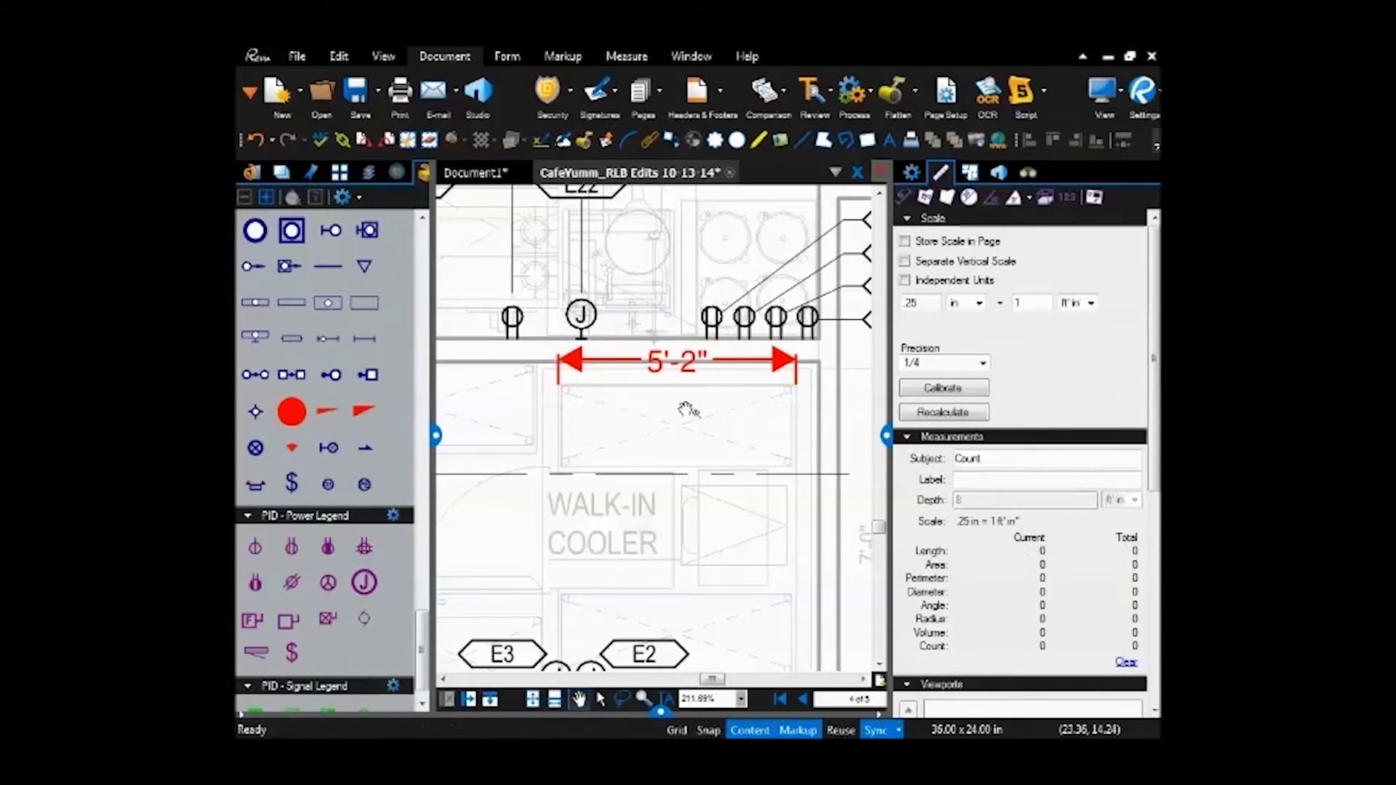
right_click(682, 364)
click(805, 680)
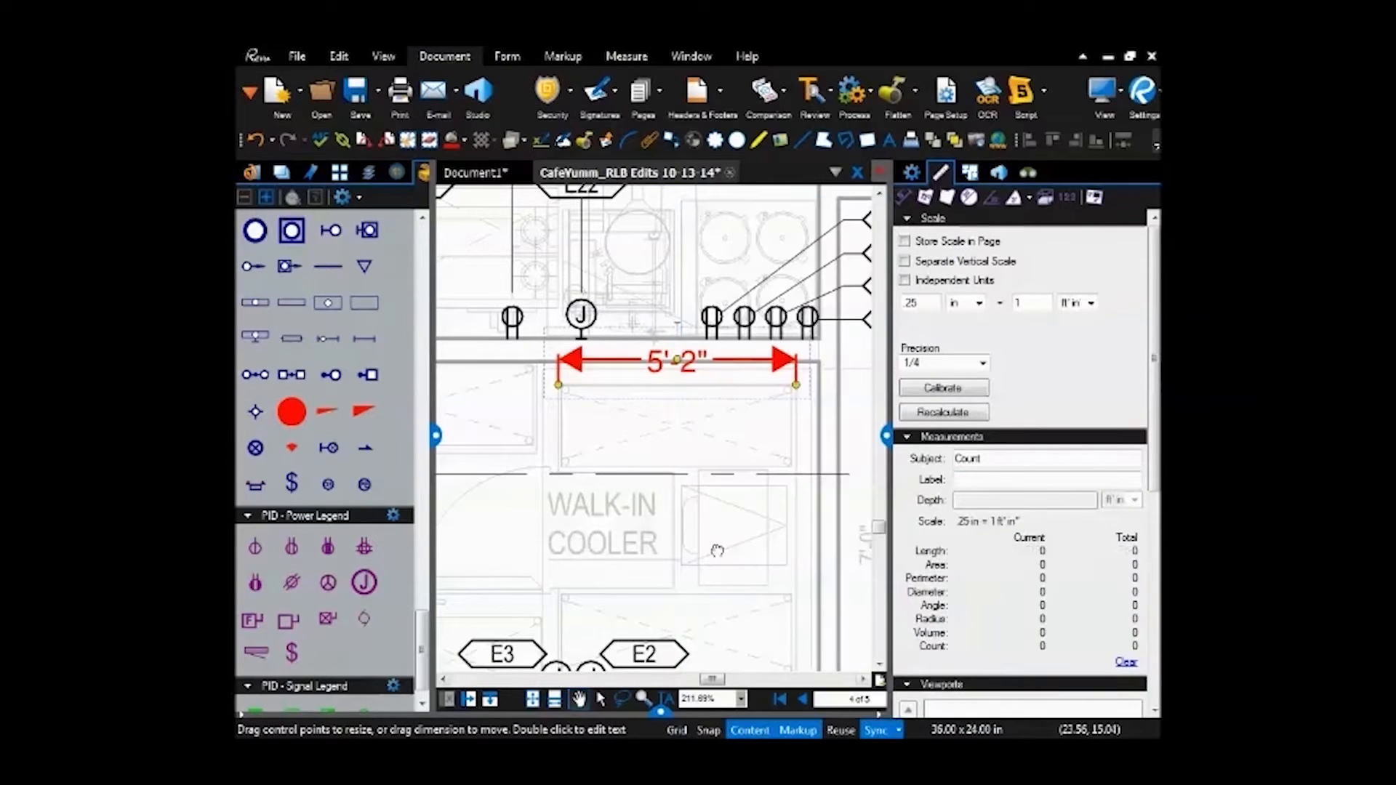
click(717, 551)
- Place a second horizontal length measurement across the walk-in cooler's upper shelf, just below the first one
click(911, 173)
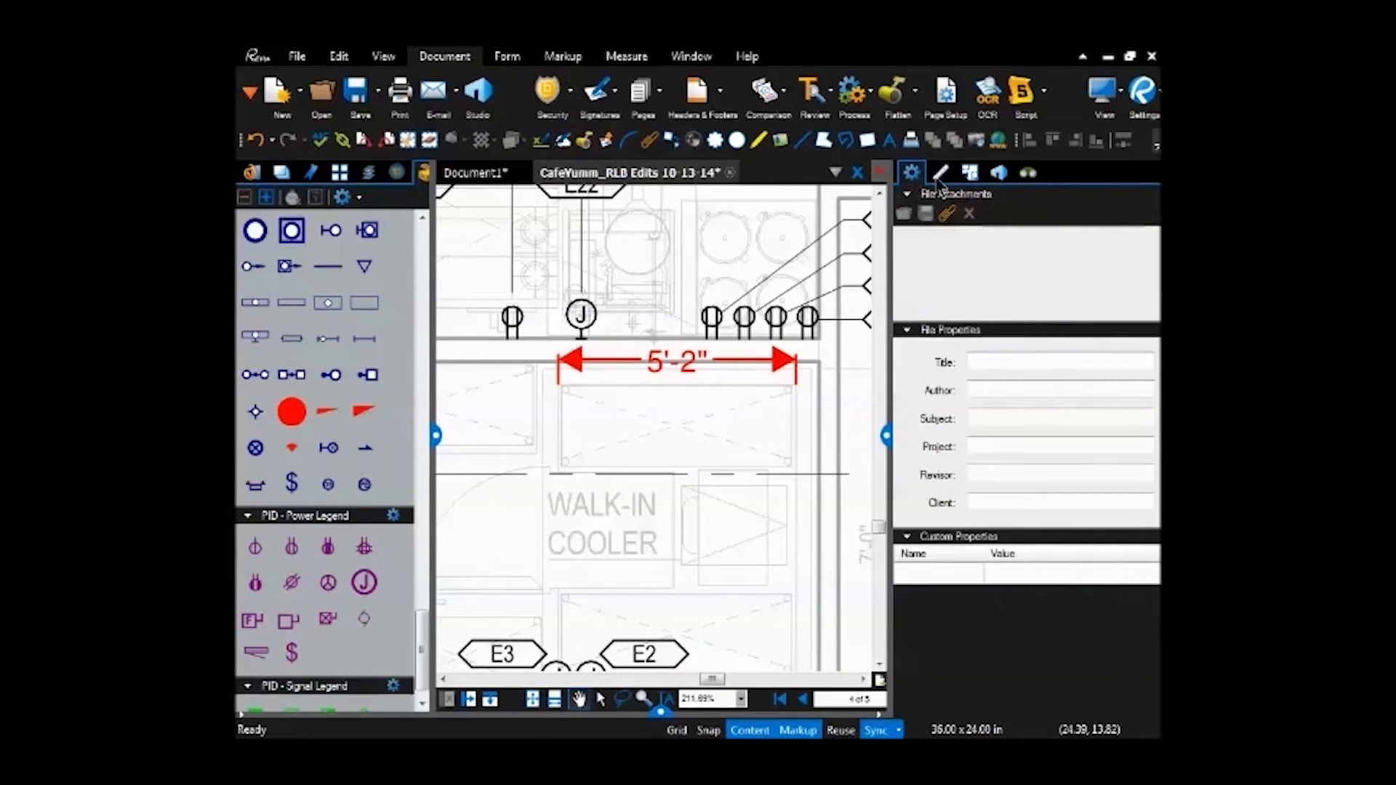
click(940, 172)
click(904, 198)
mouse_move(608, 458)
mouse_down()
mouse_move(673, 394)
mouse_move(544, 405)
mouse_up()
click(656, 382)
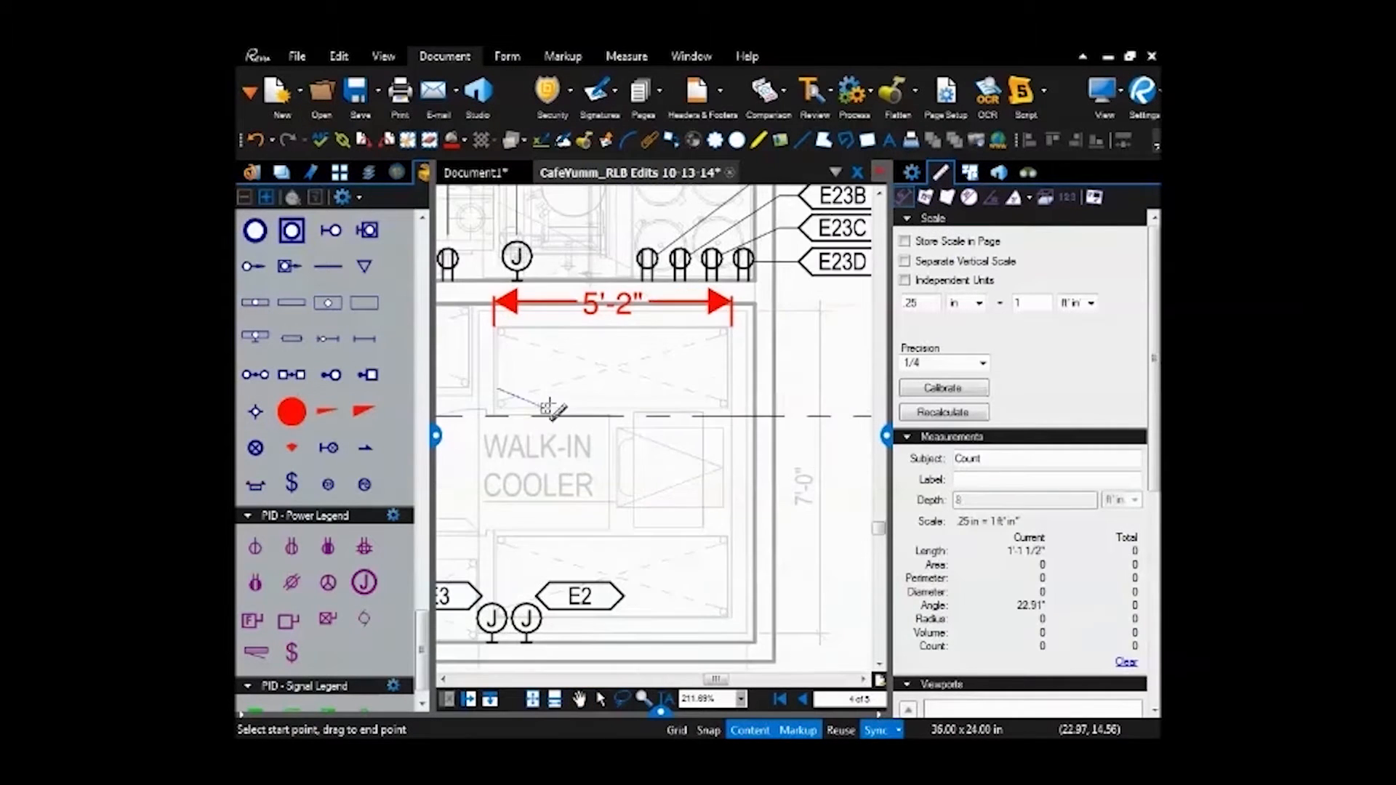
click(727, 389)
- Store the current 0.25 in = 1 ft' in" scale in page 4
scroll(716, 450, down, 5)
drag(596, 475, 782, 464)
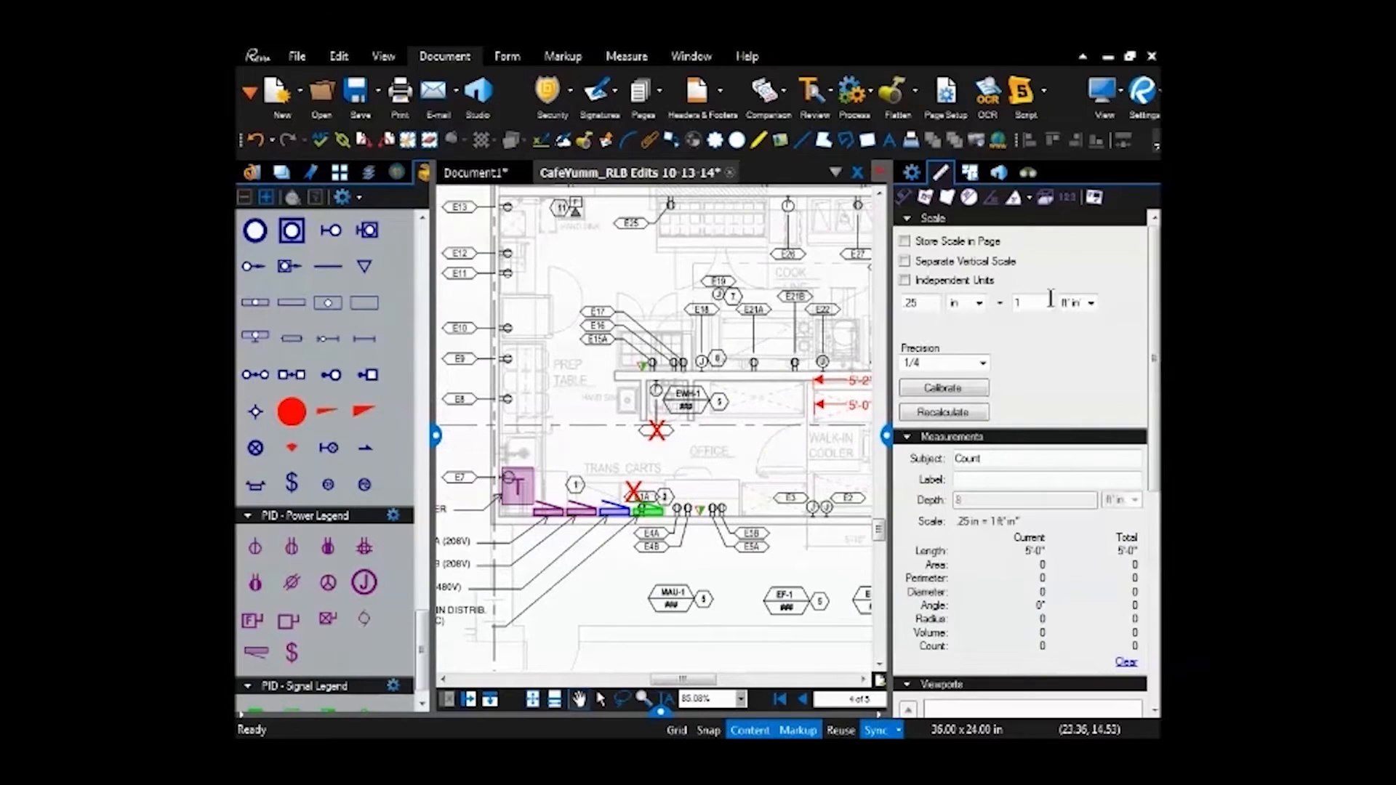
drag(662, 483, 717, 388)
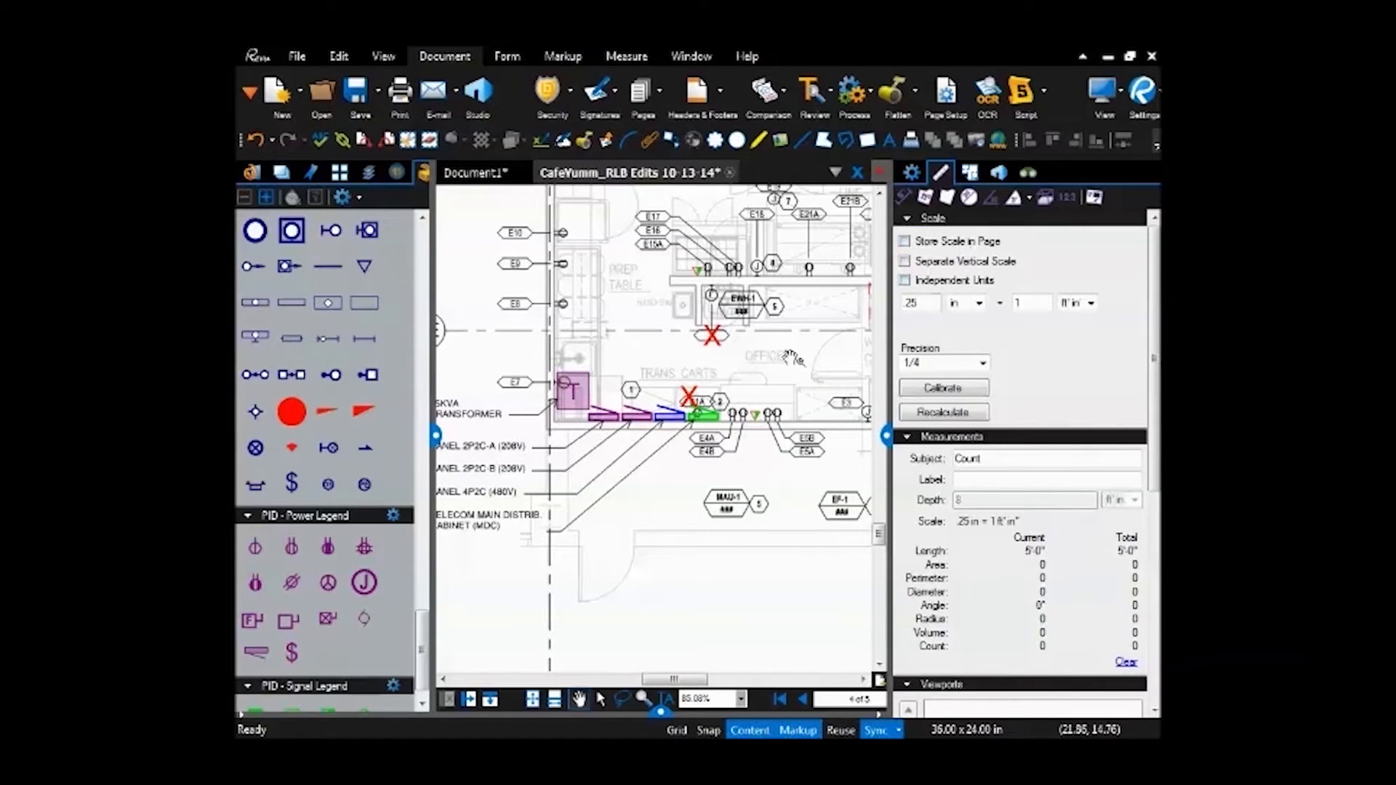
click(906, 241)
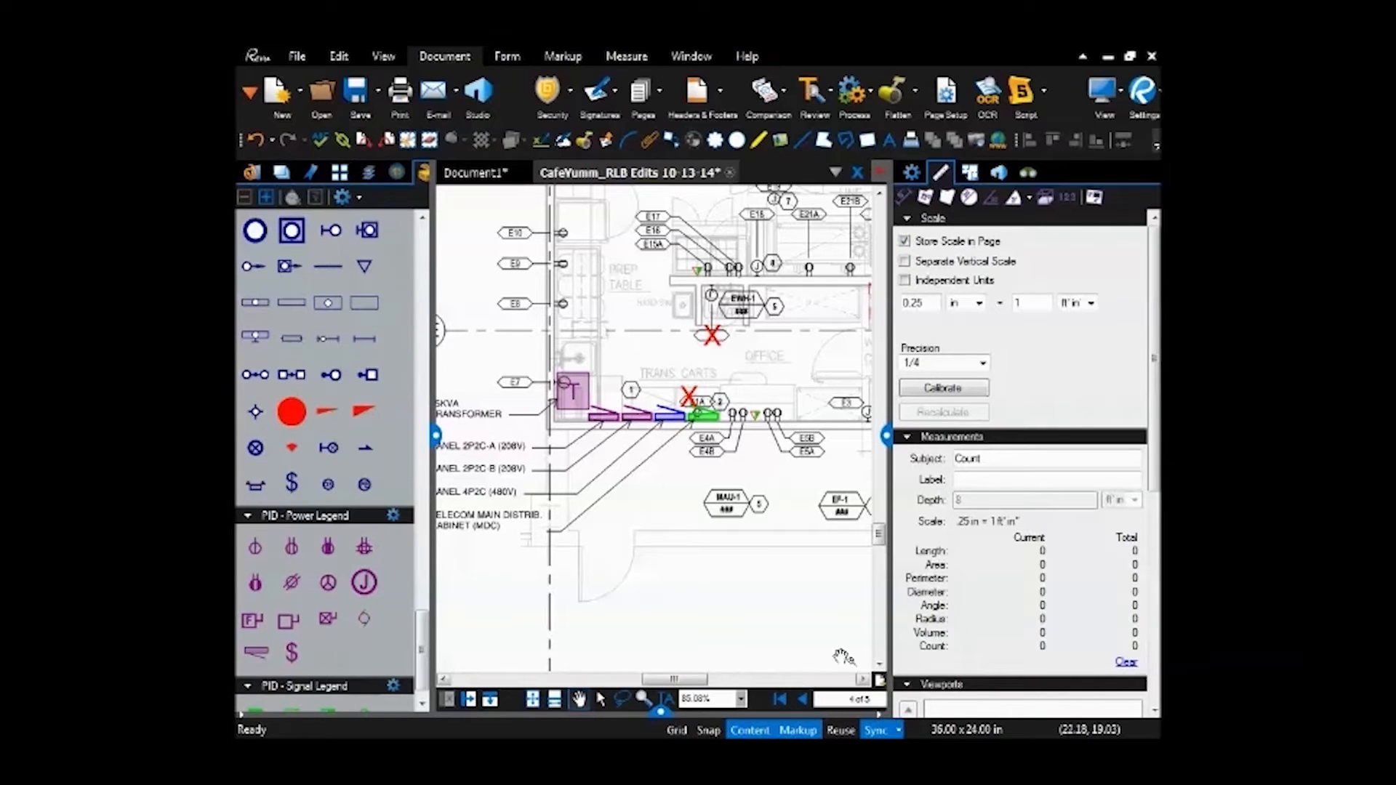
- Set the scale of page 5 to 0.125 in = 1 ft' in" and store it in that page
scroll(853, 555, down, 3)
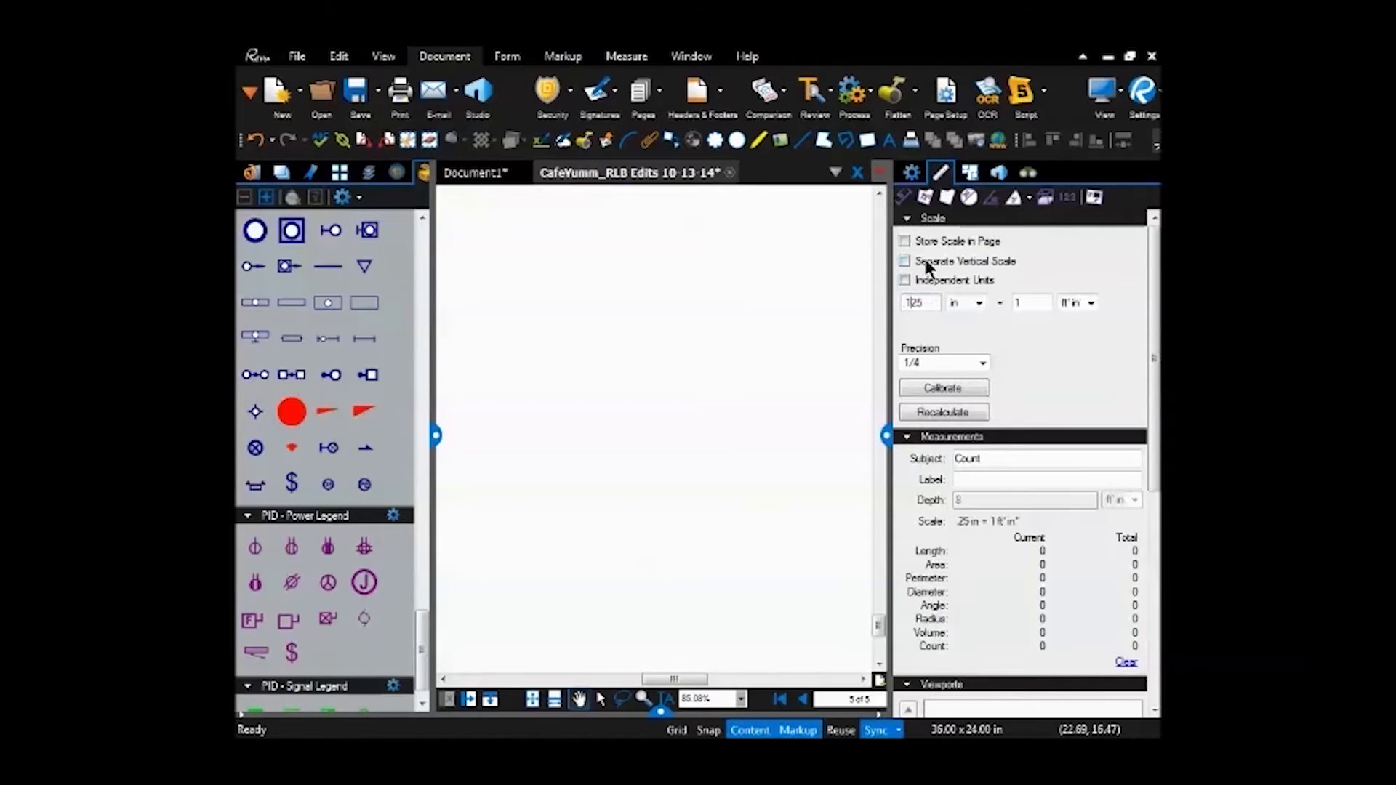
key(Return)
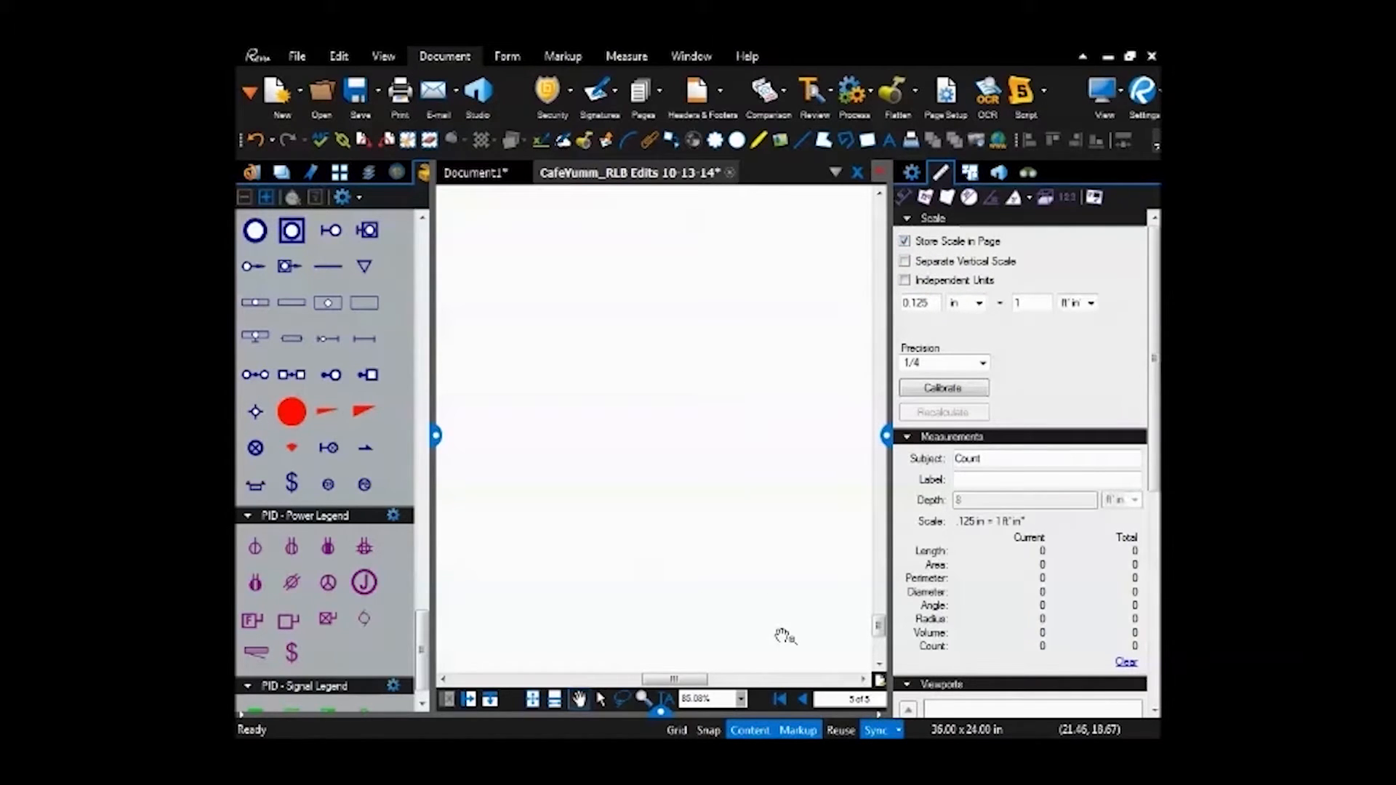
scroll(784, 637, up, 3)
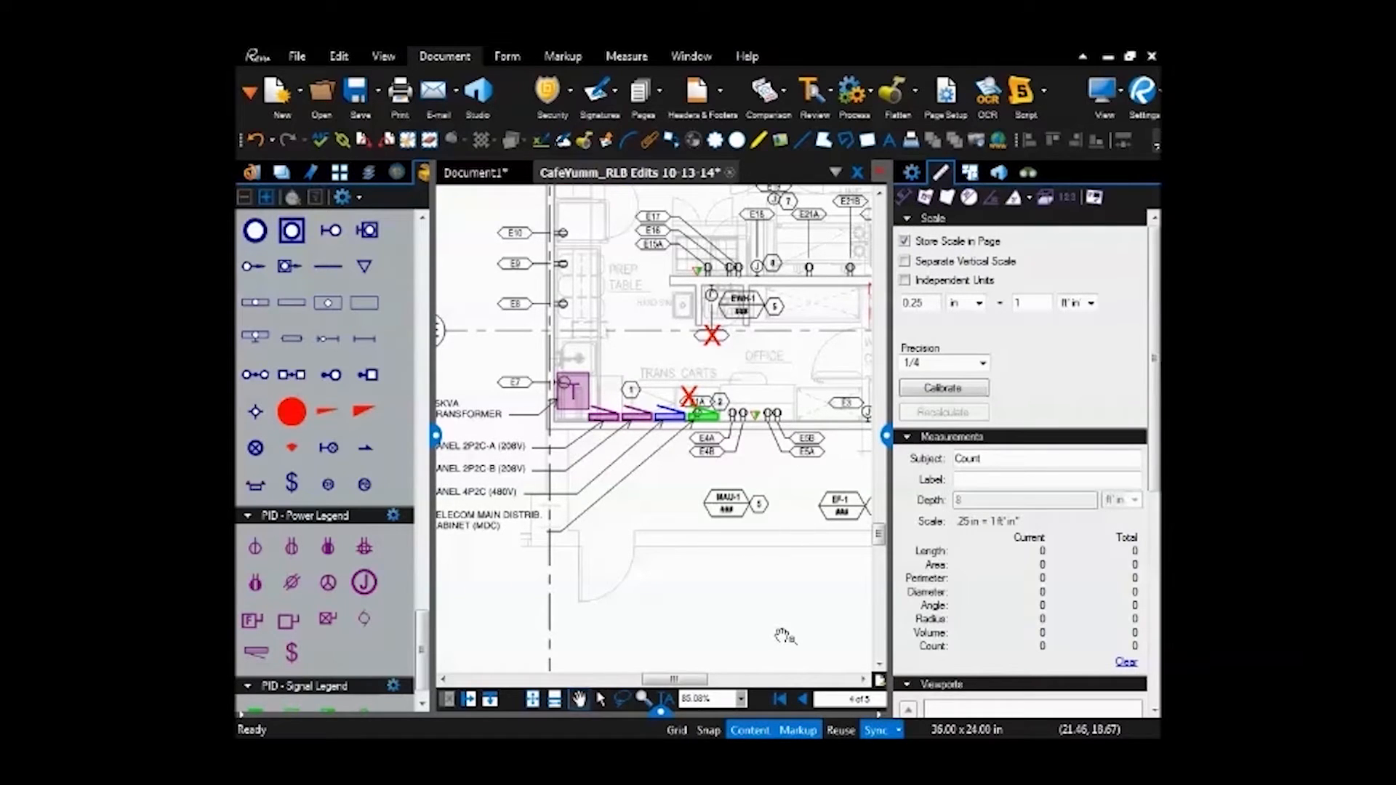
scroll(784, 637, down, 3)
scroll(784, 638, up, 3)
- Place a third horizontal length measurement across the walk-in cooler's upper shelf on page 4, below the other two
scroll(802, 522, down, 2)
mouse_move(861, 295)
mouse_down()
mouse_move(671, 344)
mouse_move(595, 405)
mouse_up()
scroll(592, 404, up, 2)
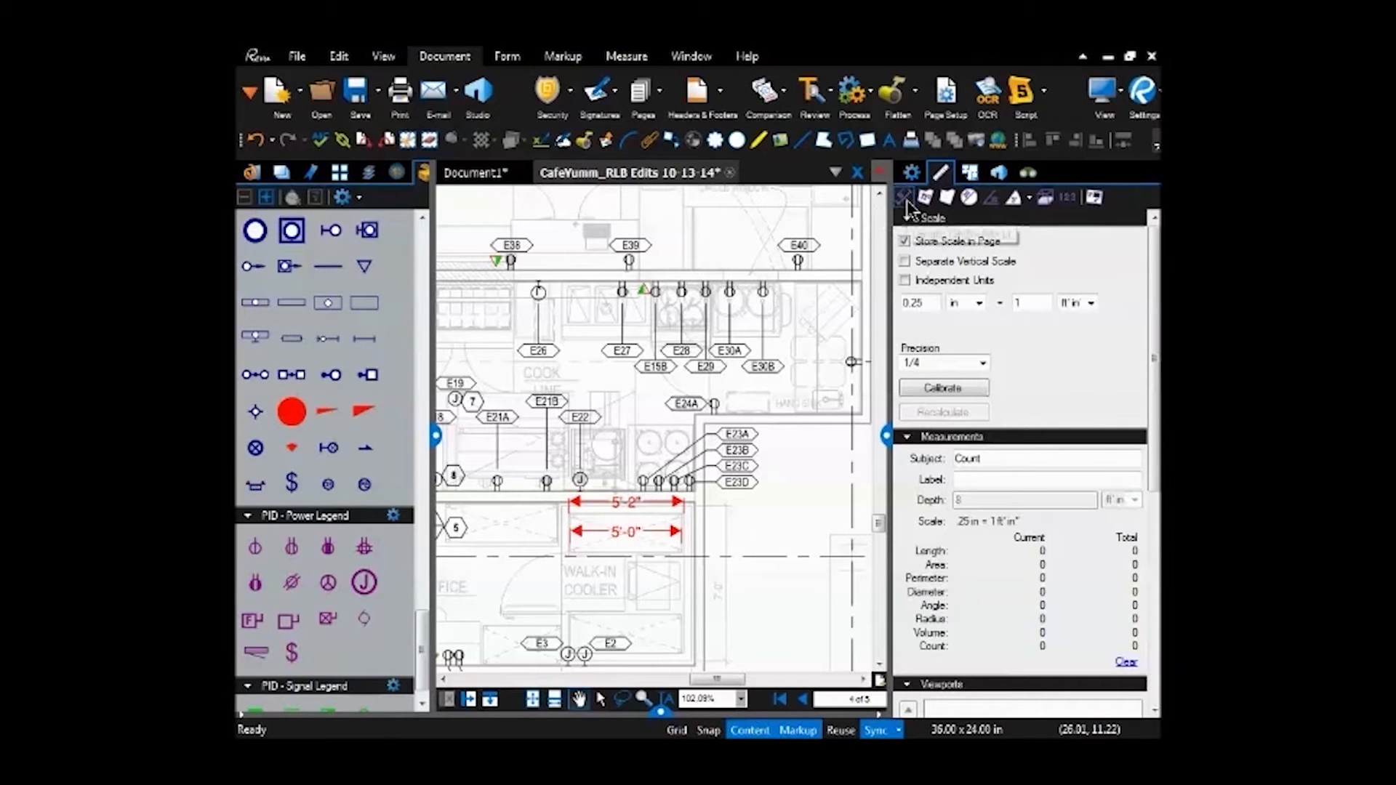
drag(614, 374, 641, 305)
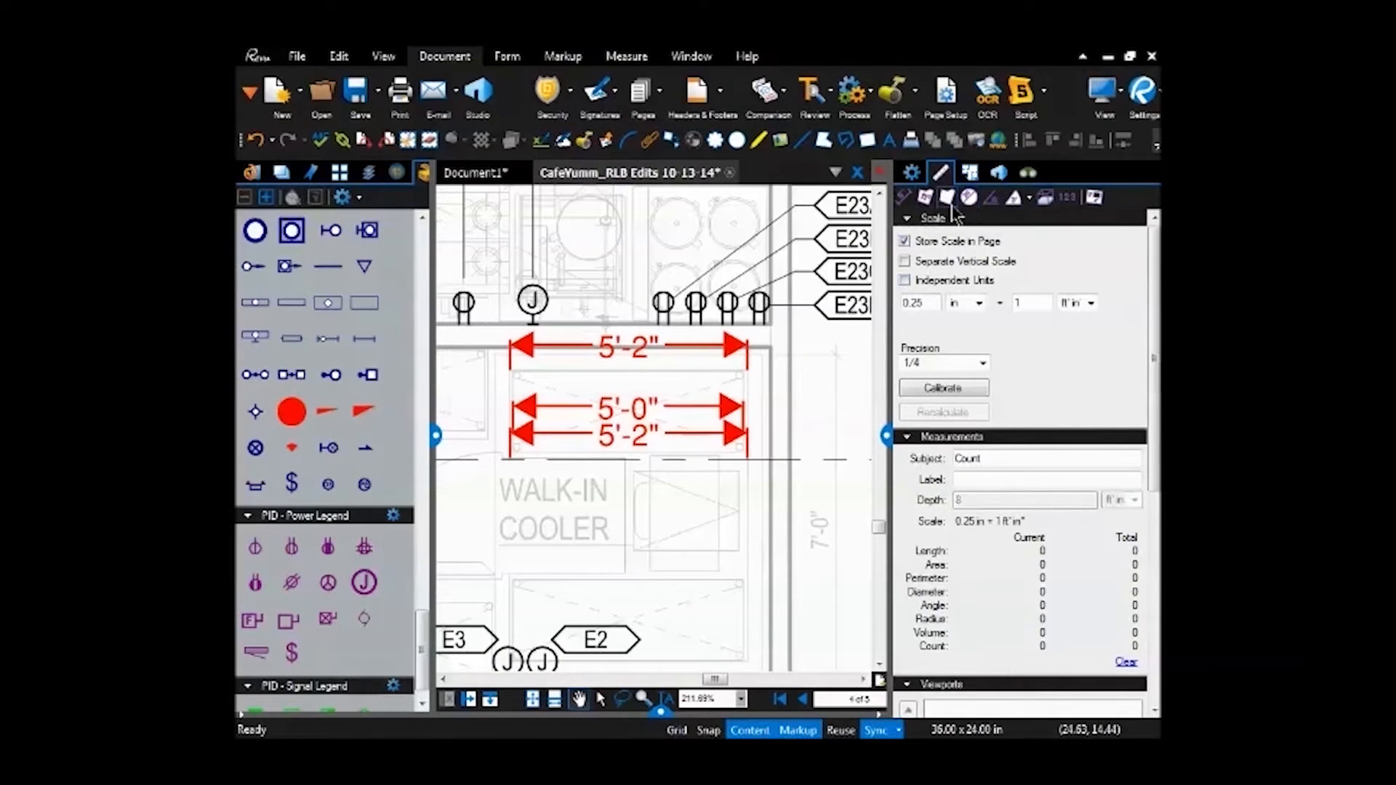
click(925, 196)
scroll(814, 571, down, 5)
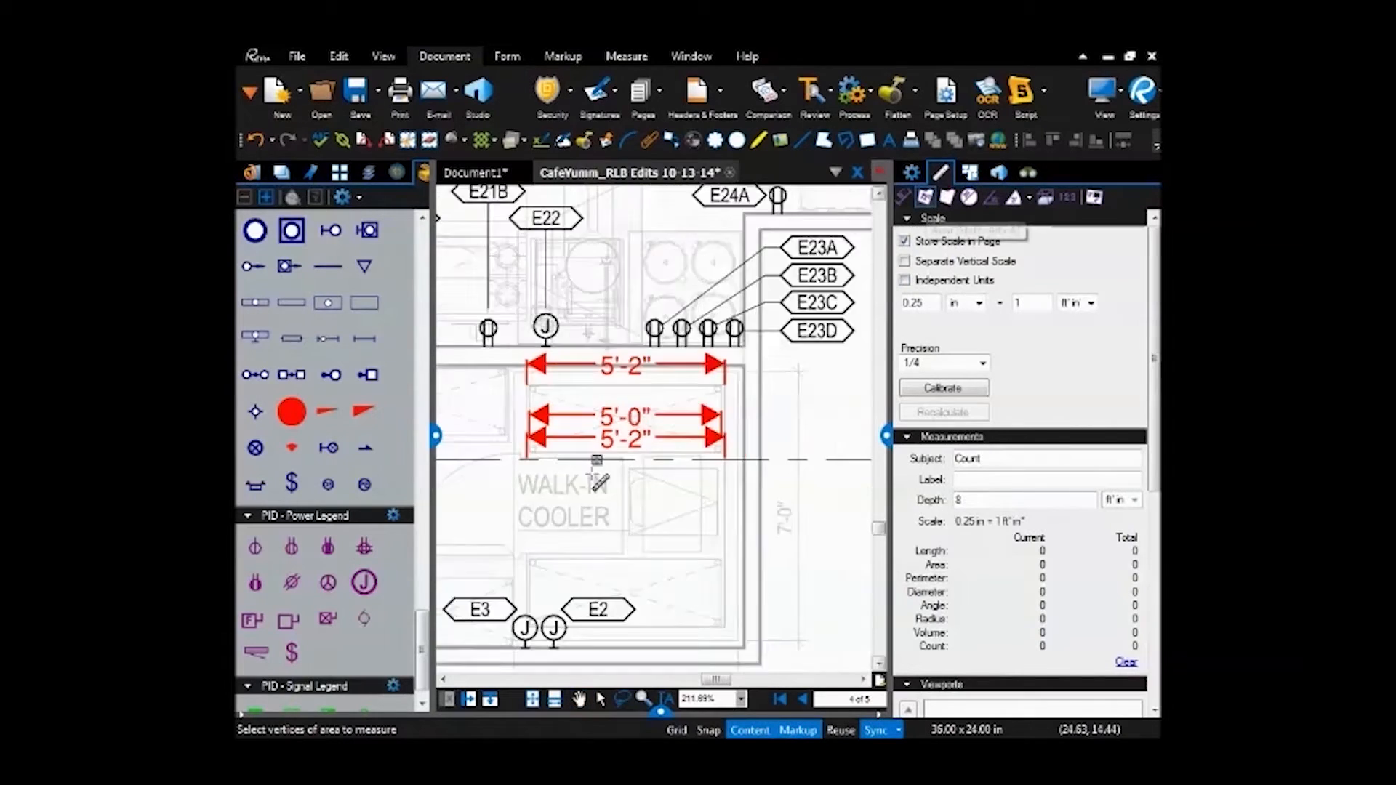
drag(713, 416, 473, 536)
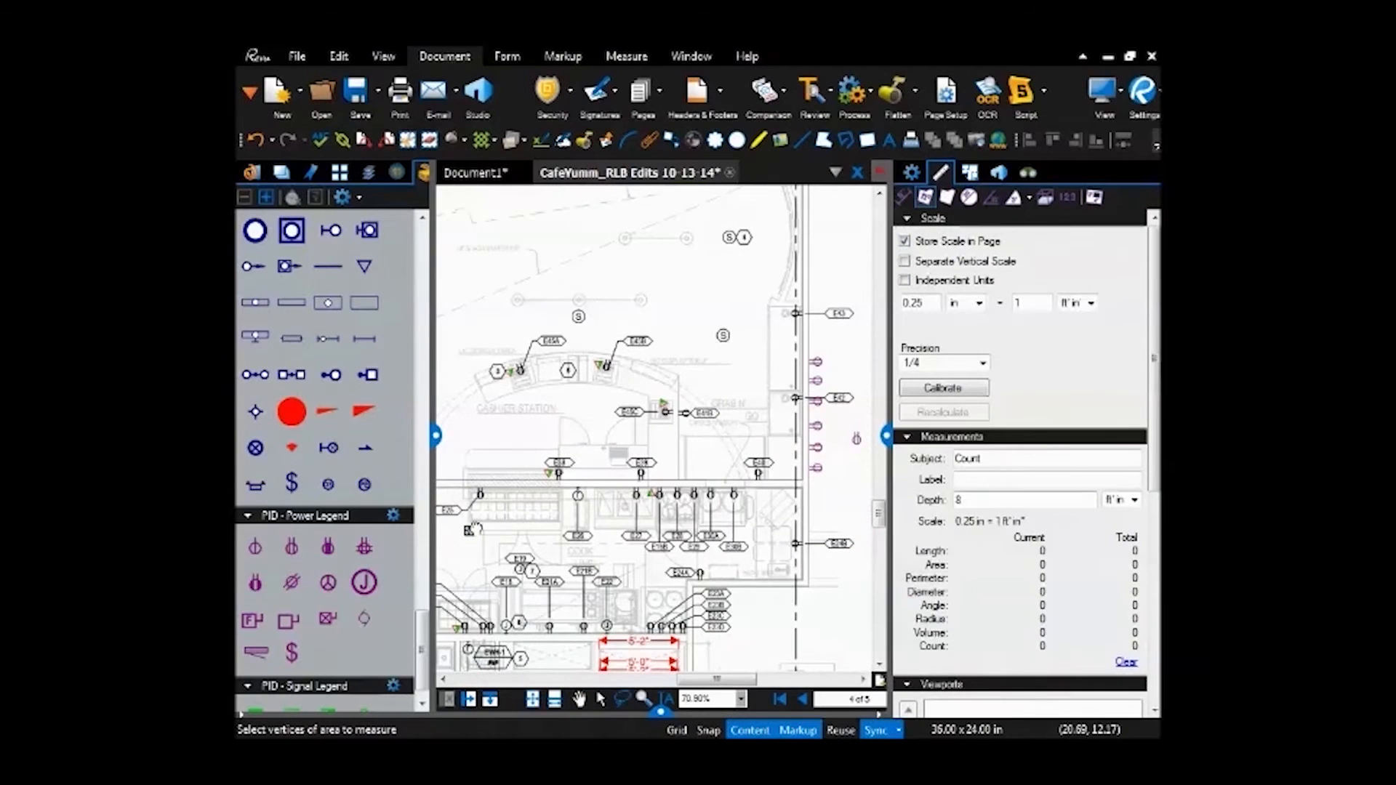
mouse_move(643, 580)
mouse_down()
mouse_move(779, 486)
mouse_move(921, 318)
mouse_up()
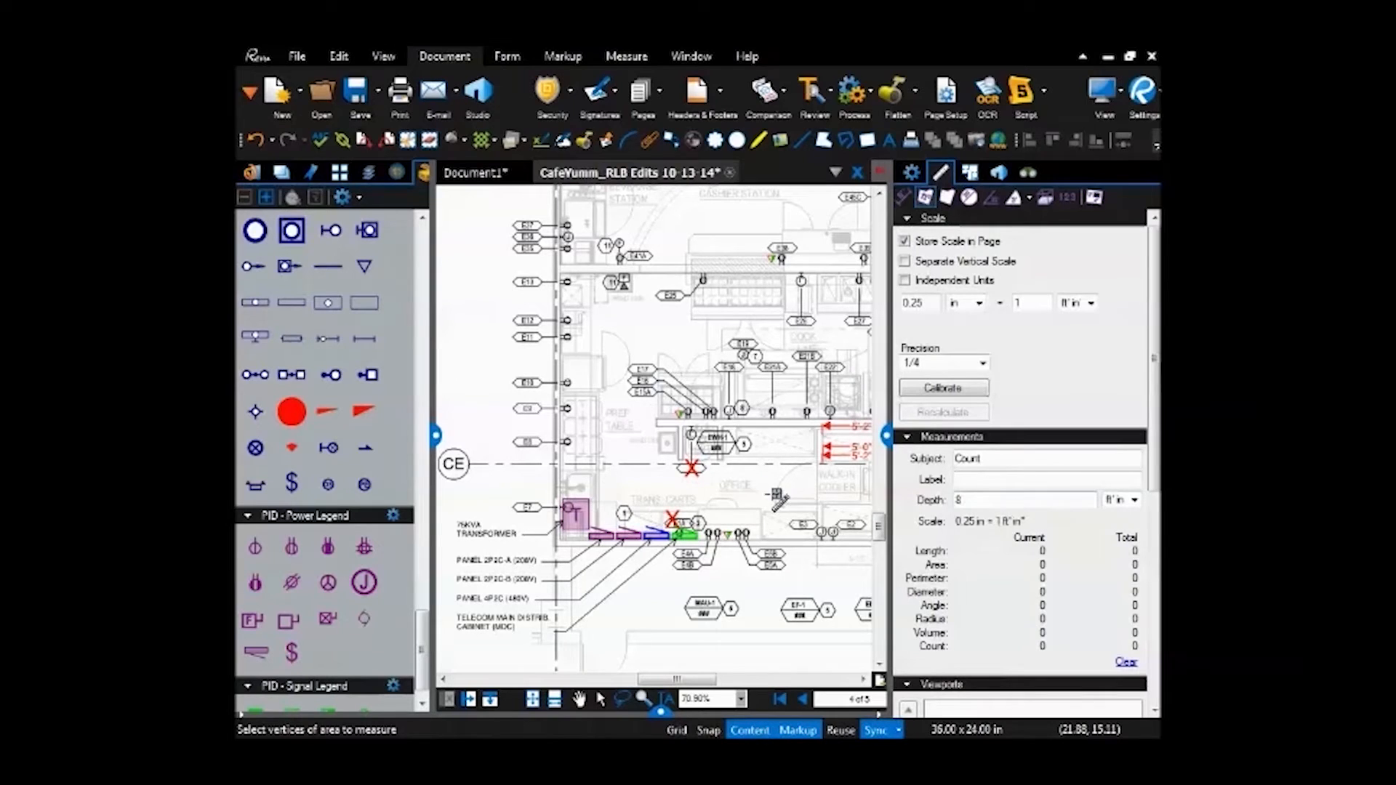
scroll(774, 499, up, 3)
scroll(711, 402, up, 2)
- Give the middle length measurement on the walk-in cooler's upper shelf the label Text
click(691, 438)
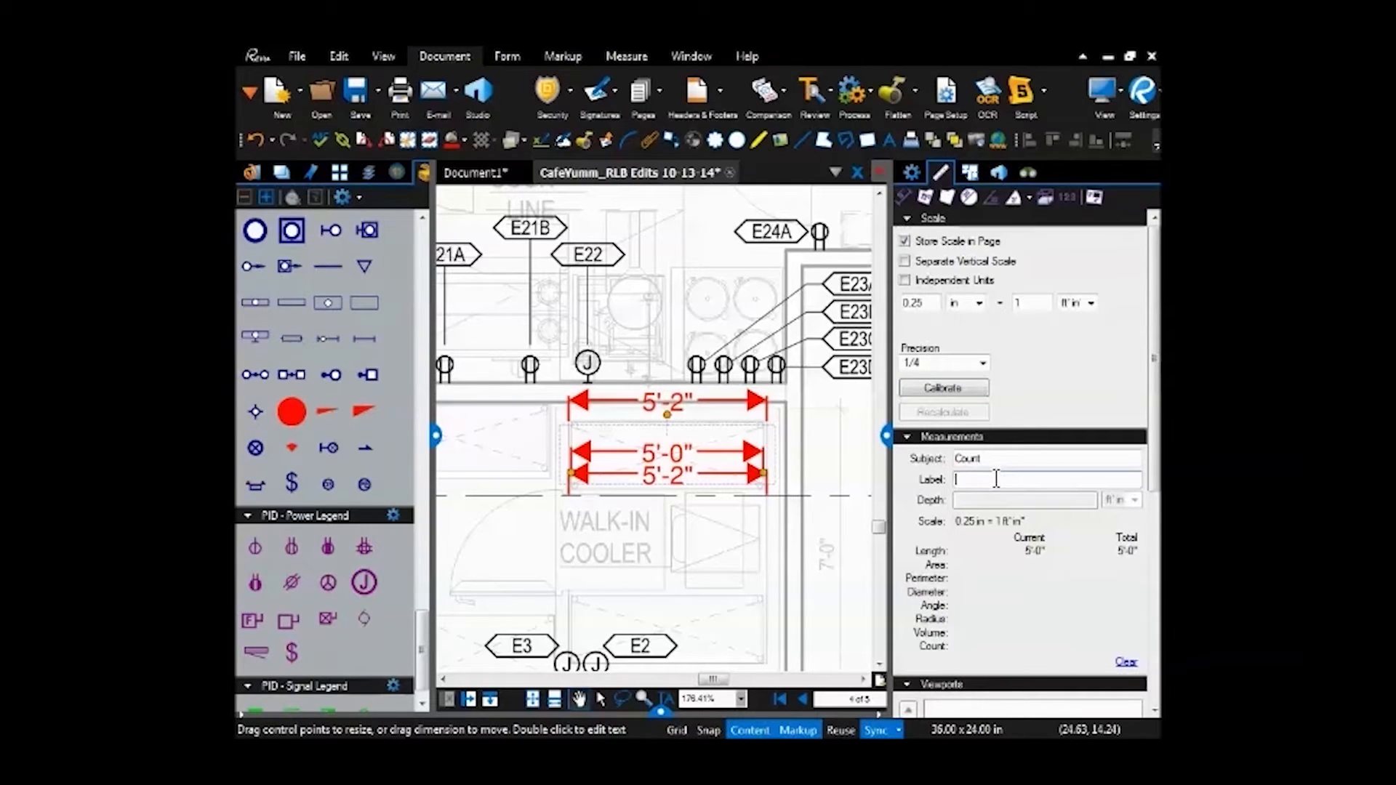
text(Text)
key(Return)
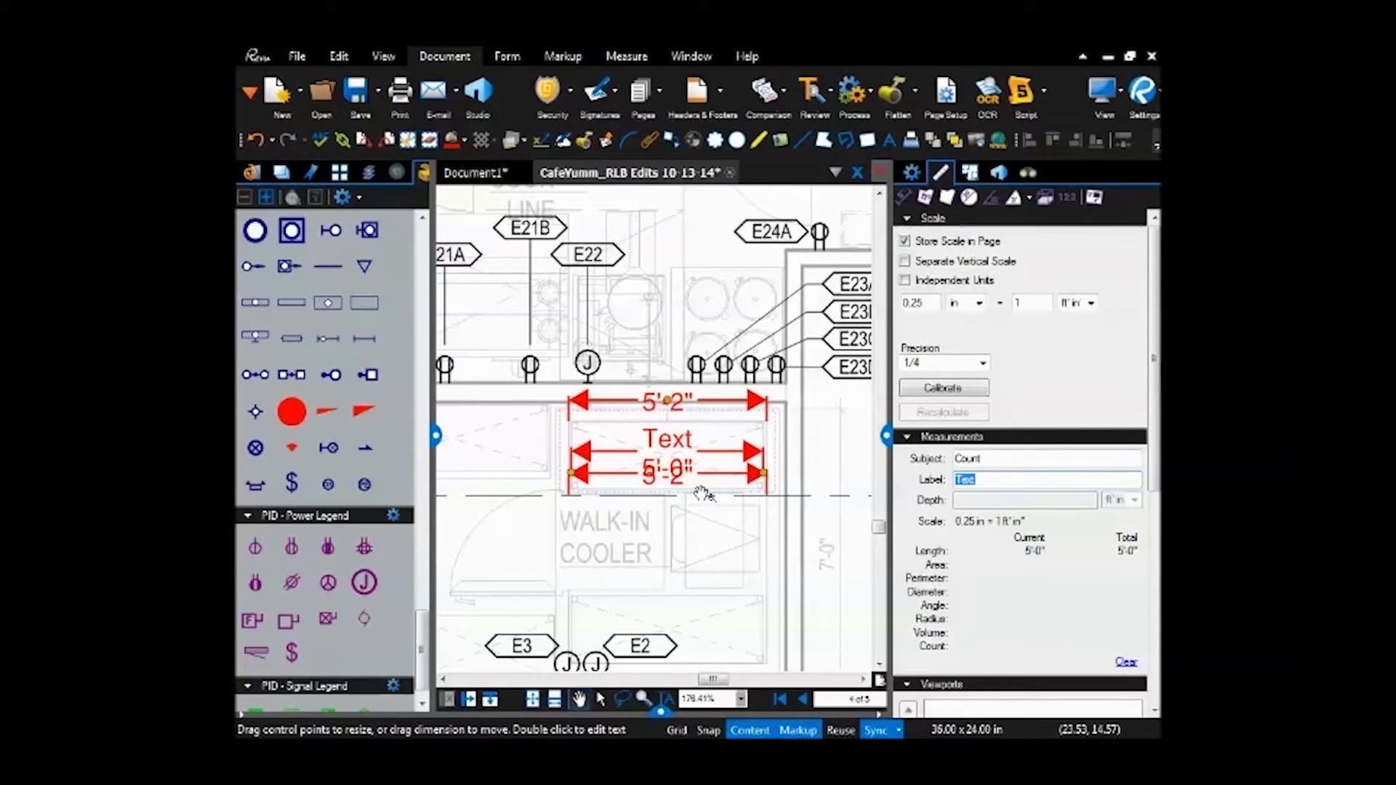
- Move the labelled length measurement down to the right wall of the walk-in cooler, below the two 5'-2" measurements
scroll(670, 462, up, 2)
click(670, 461)
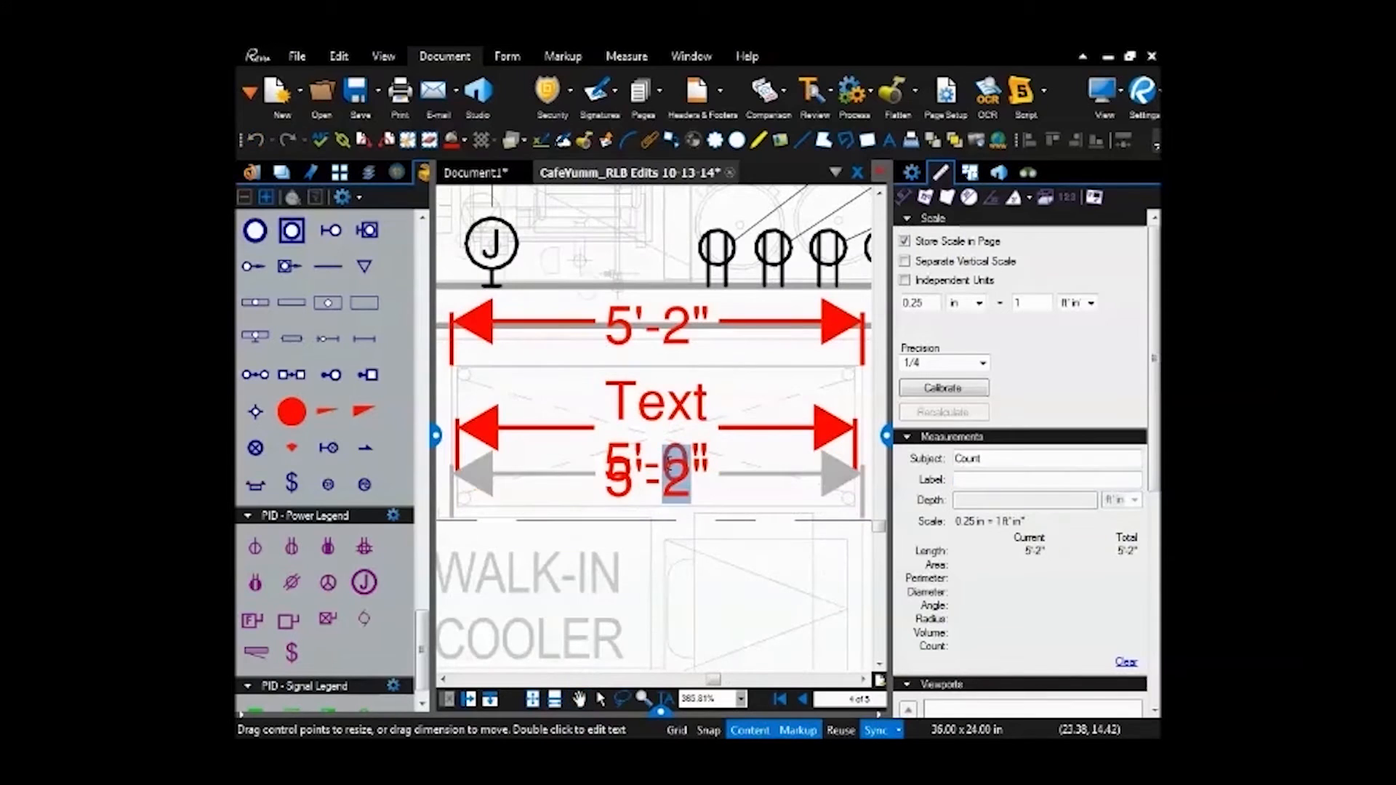
click(725, 582)
click(645, 409)
scroll(560, 440, down, 3)
drag(607, 458, 716, 587)
- Set the labelled measurement's length to 7'-0" by editing its dimension text
key(BackSpace)
text(5)
key(BackSpace)
text(7'-0")
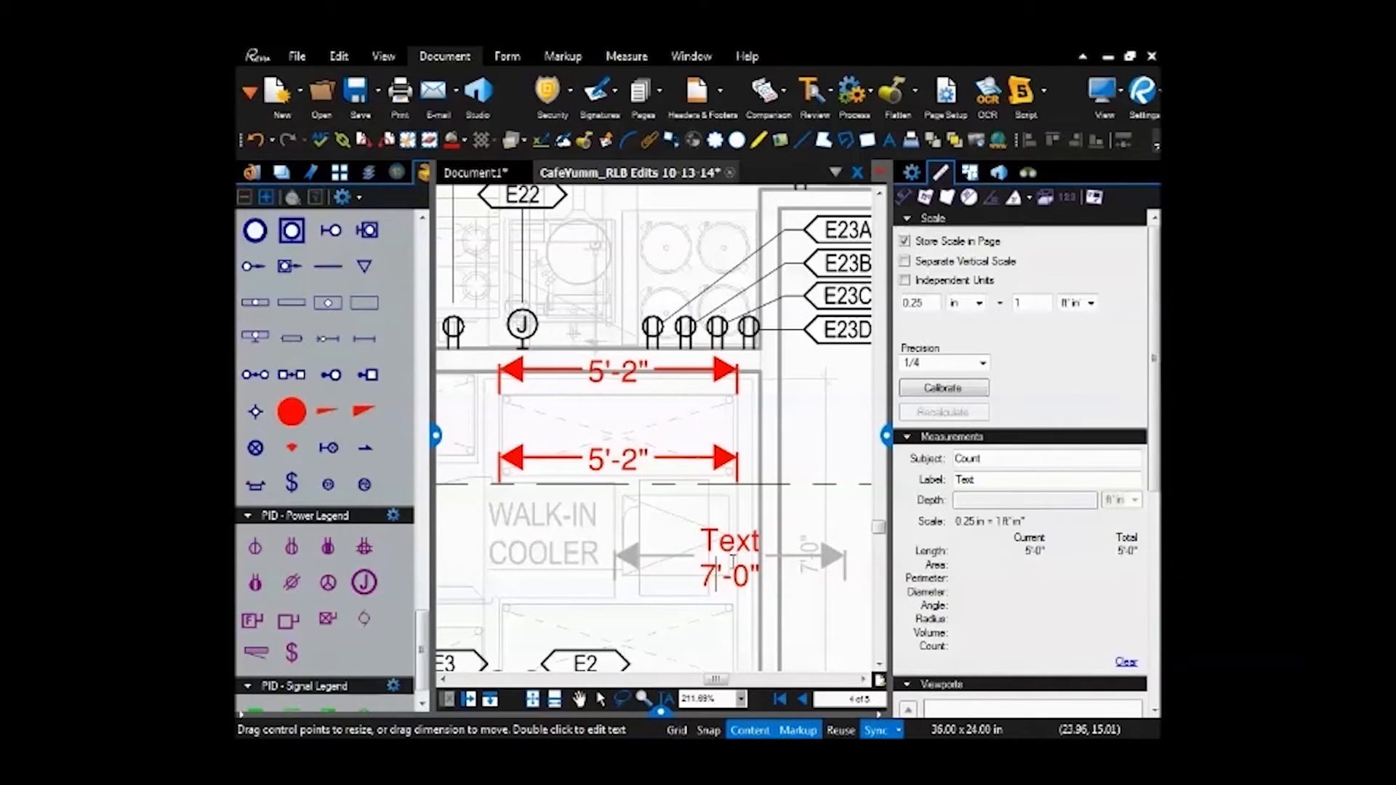
click(776, 658)
scroll(790, 657, down, 2)
drag(790, 658, 685, 555)
scroll(735, 491, up, 2)
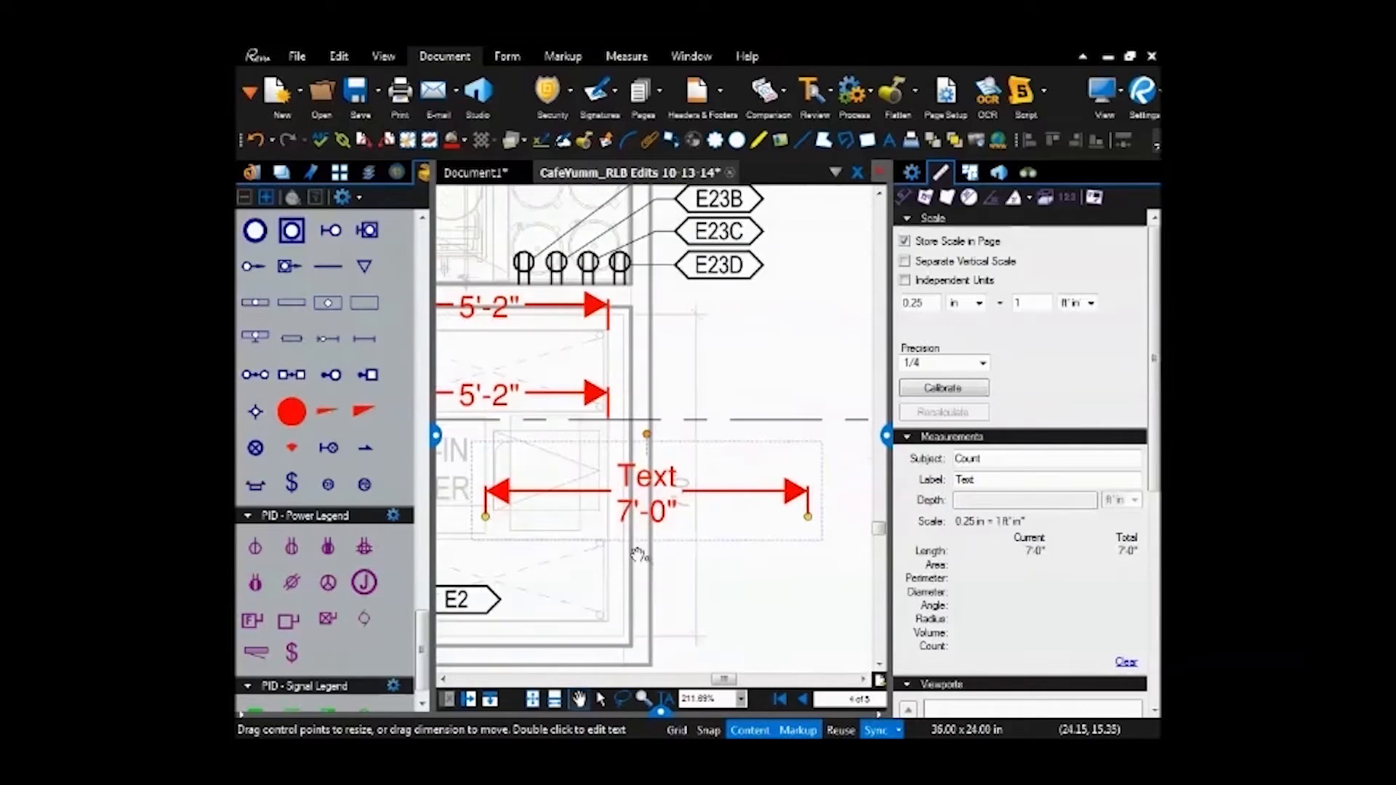
scroll(616, 527, up, 1)
scroll(647, 520, down, 1)
- Set the labelled measurement's length to 7'-6" by editing its dimension text
drag(652, 530, 620, 514)
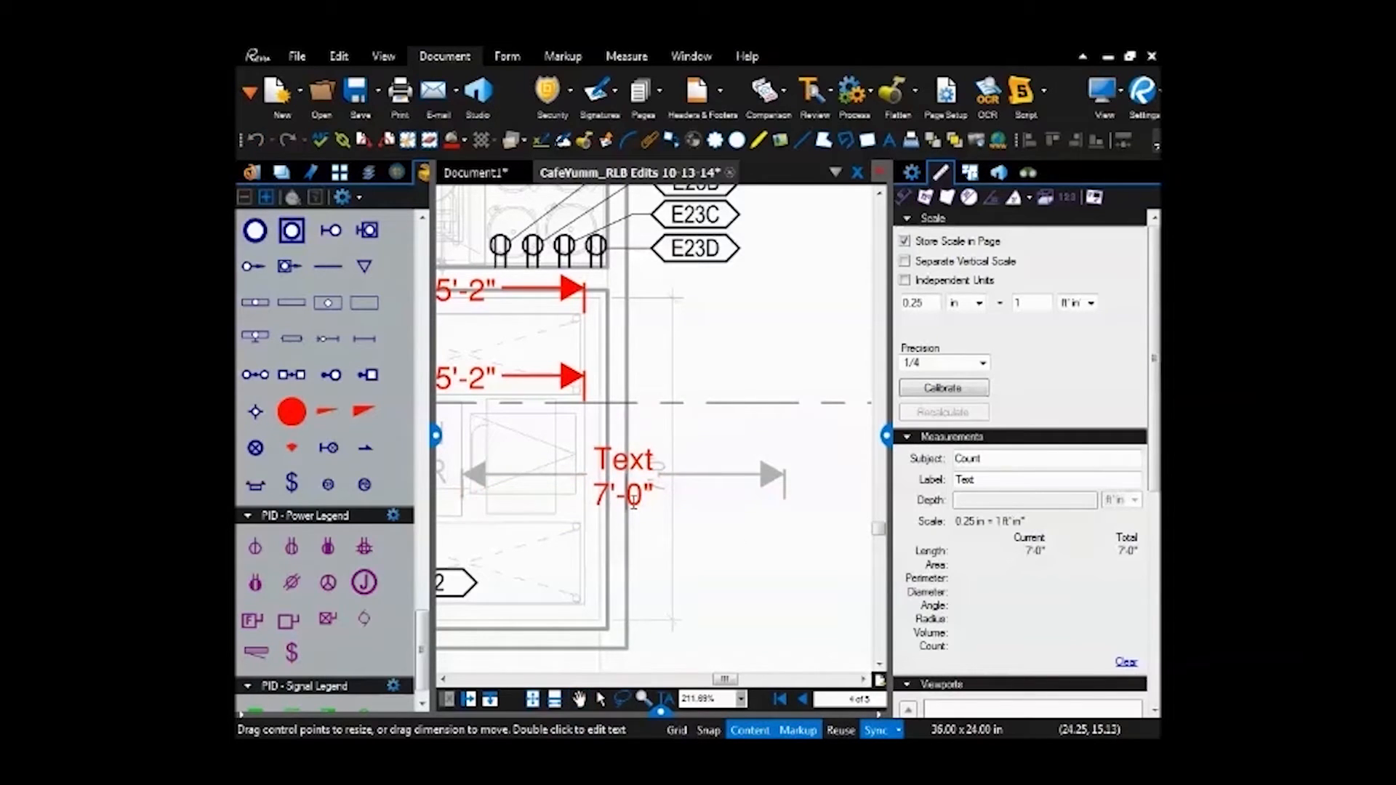
drag(656, 466, 667, 567)
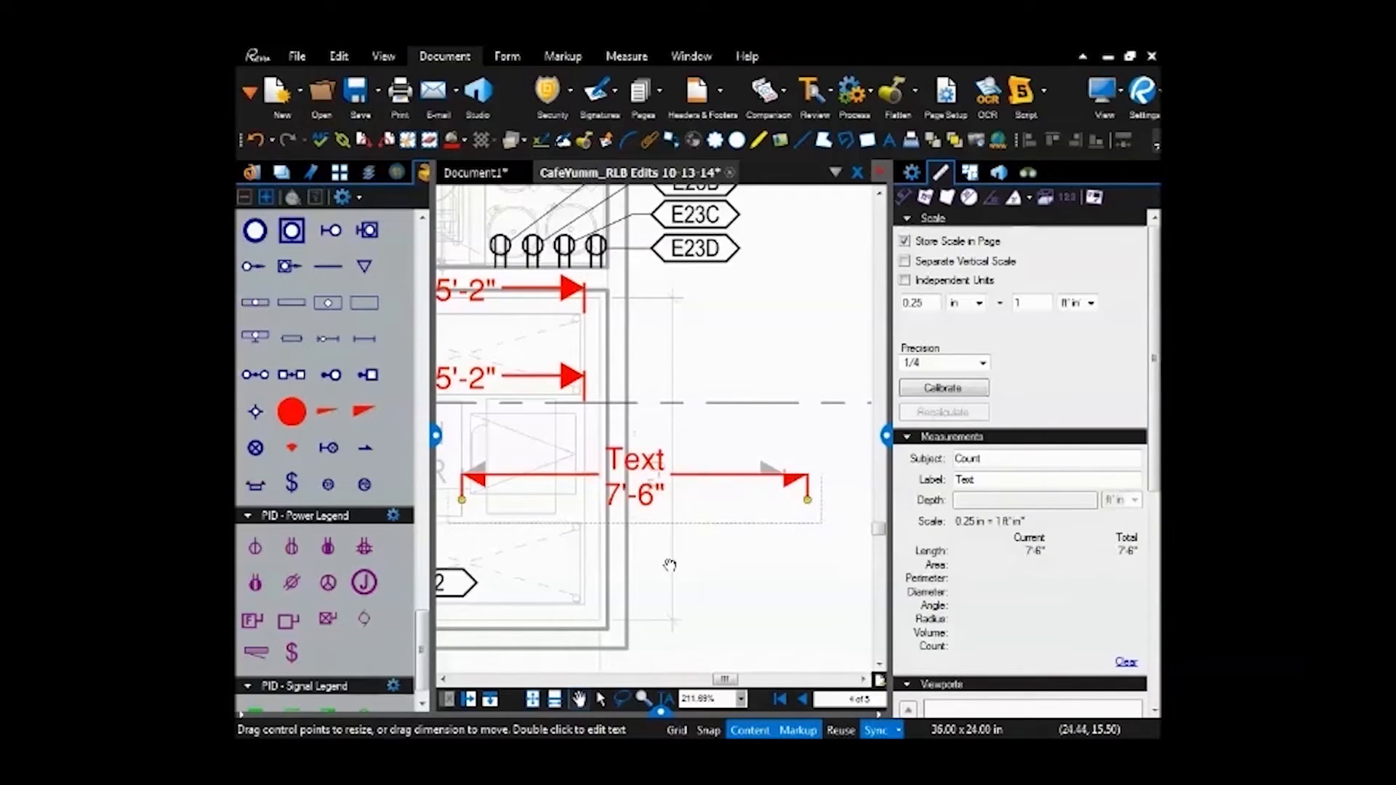
scroll(683, 582, down, 1)
scroll(683, 582, down, 1)
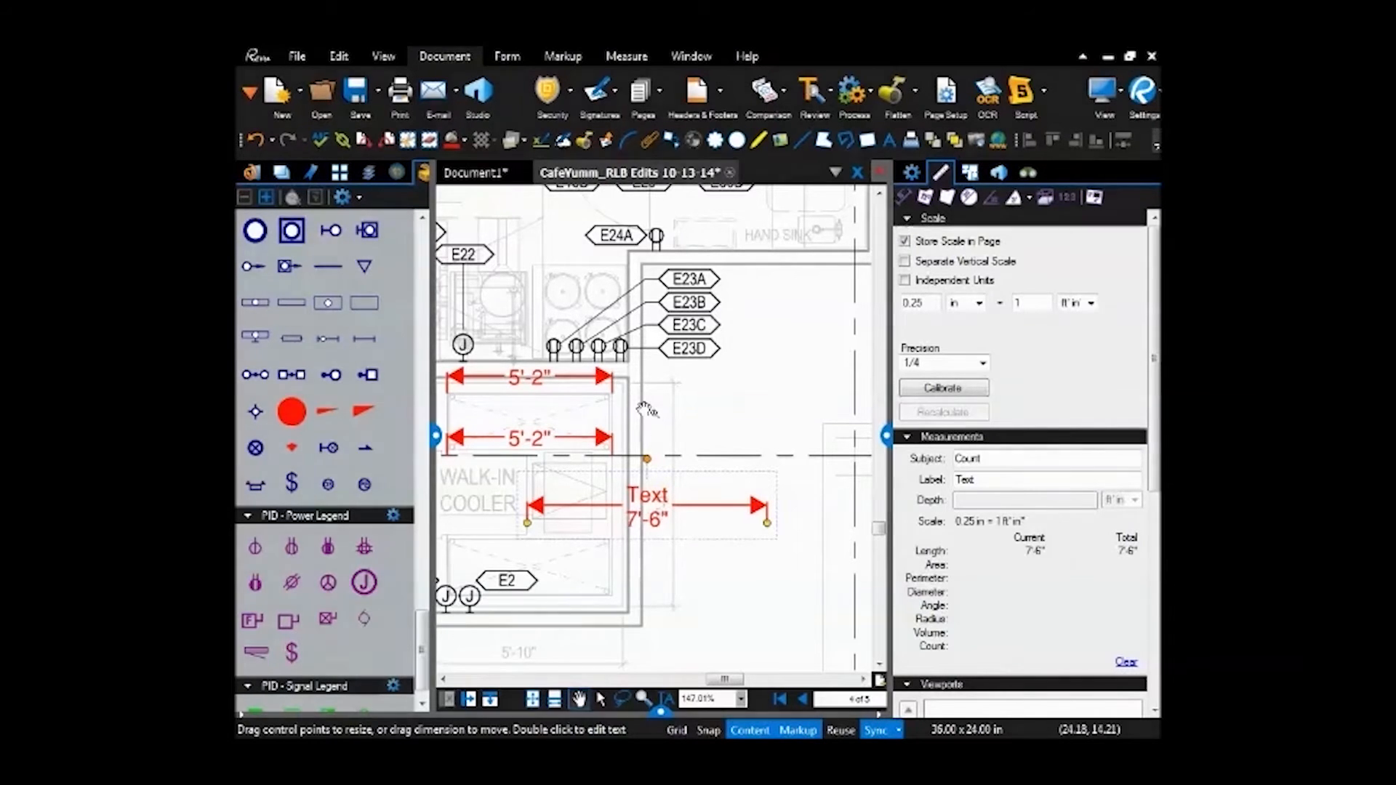
- Measure the area of the rectangular counter fixture next to E25 with a rectangle spanning its opposite corners
scroll(646, 410, down, 6)
key(shift+alt+a)
scroll(663, 400, up, 3)
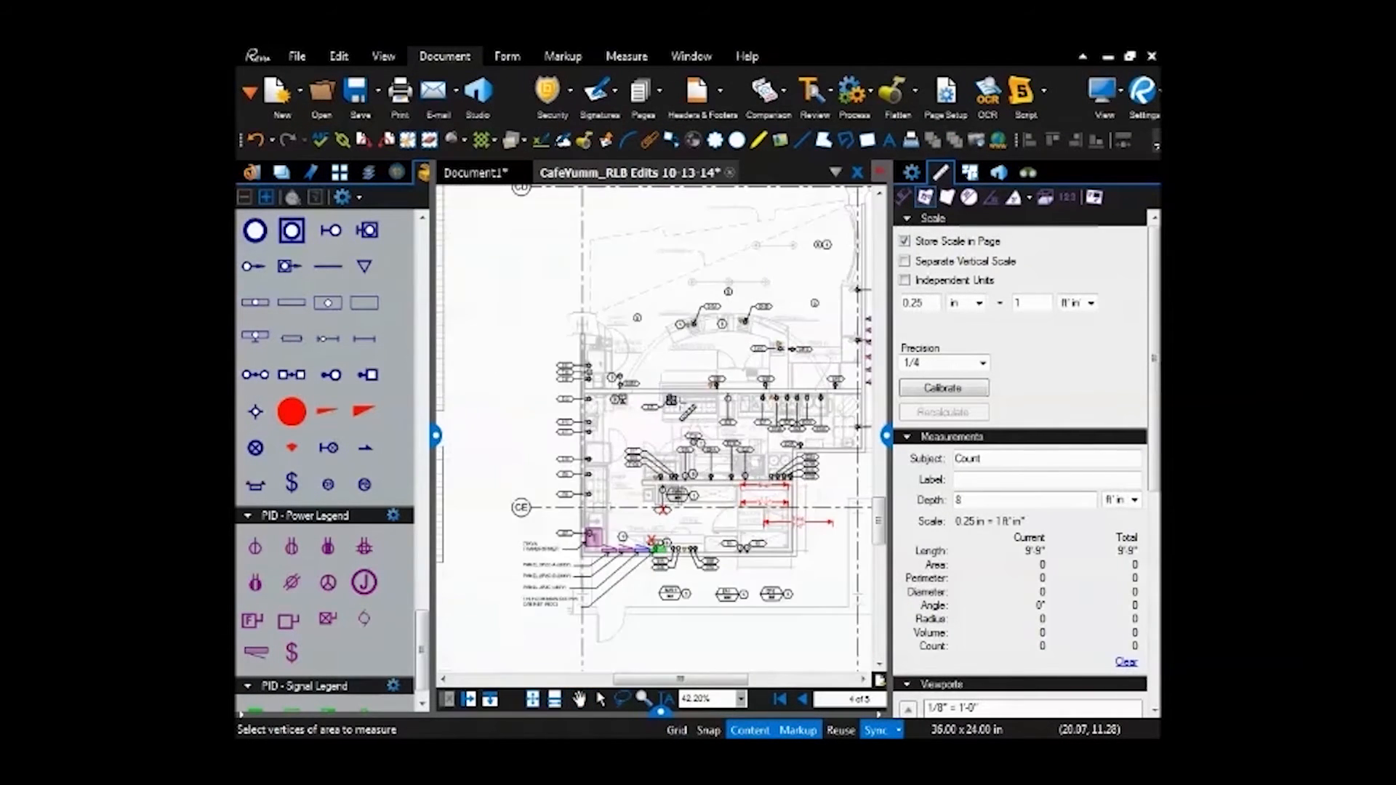
scroll(665, 402, up, 3)
scroll(676, 393, up, 6)
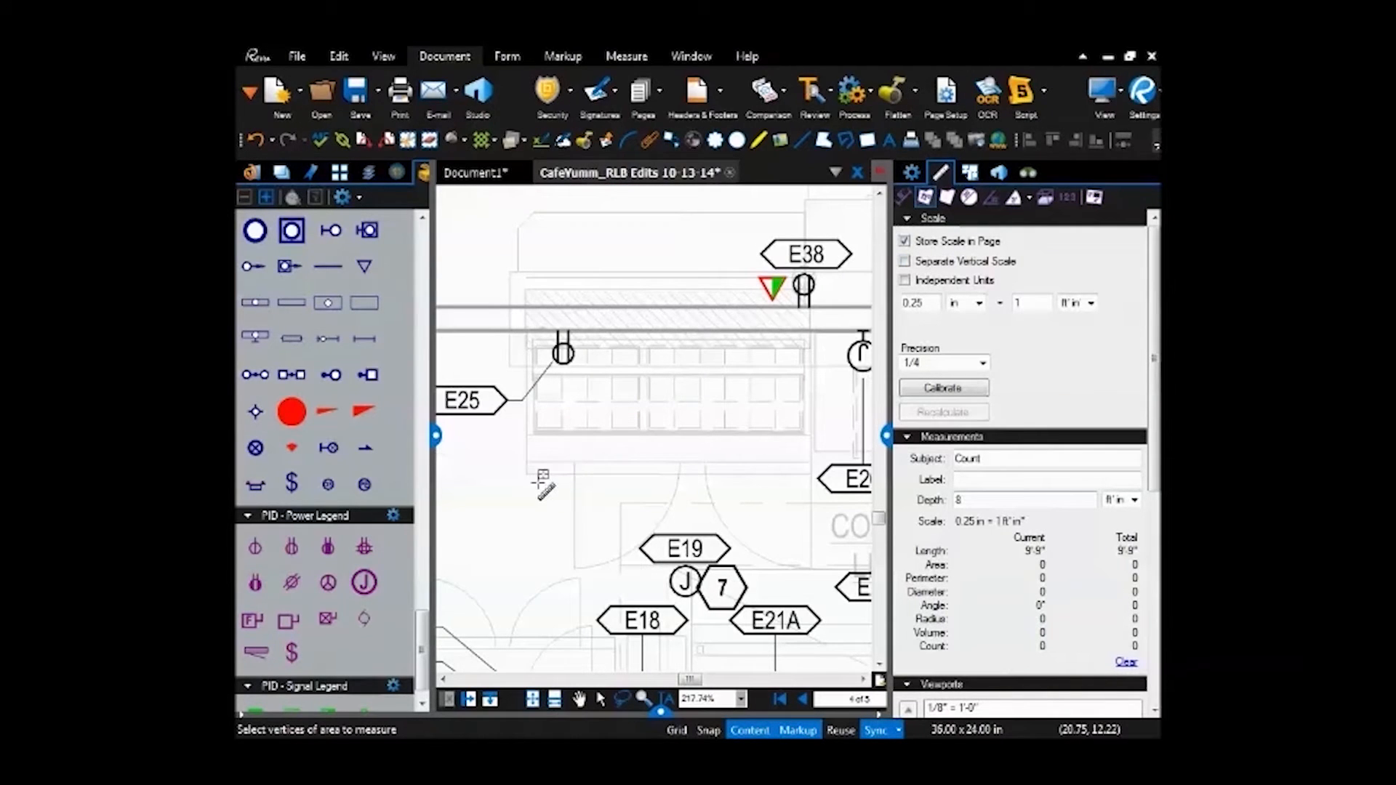
drag(527, 475, 813, 333)
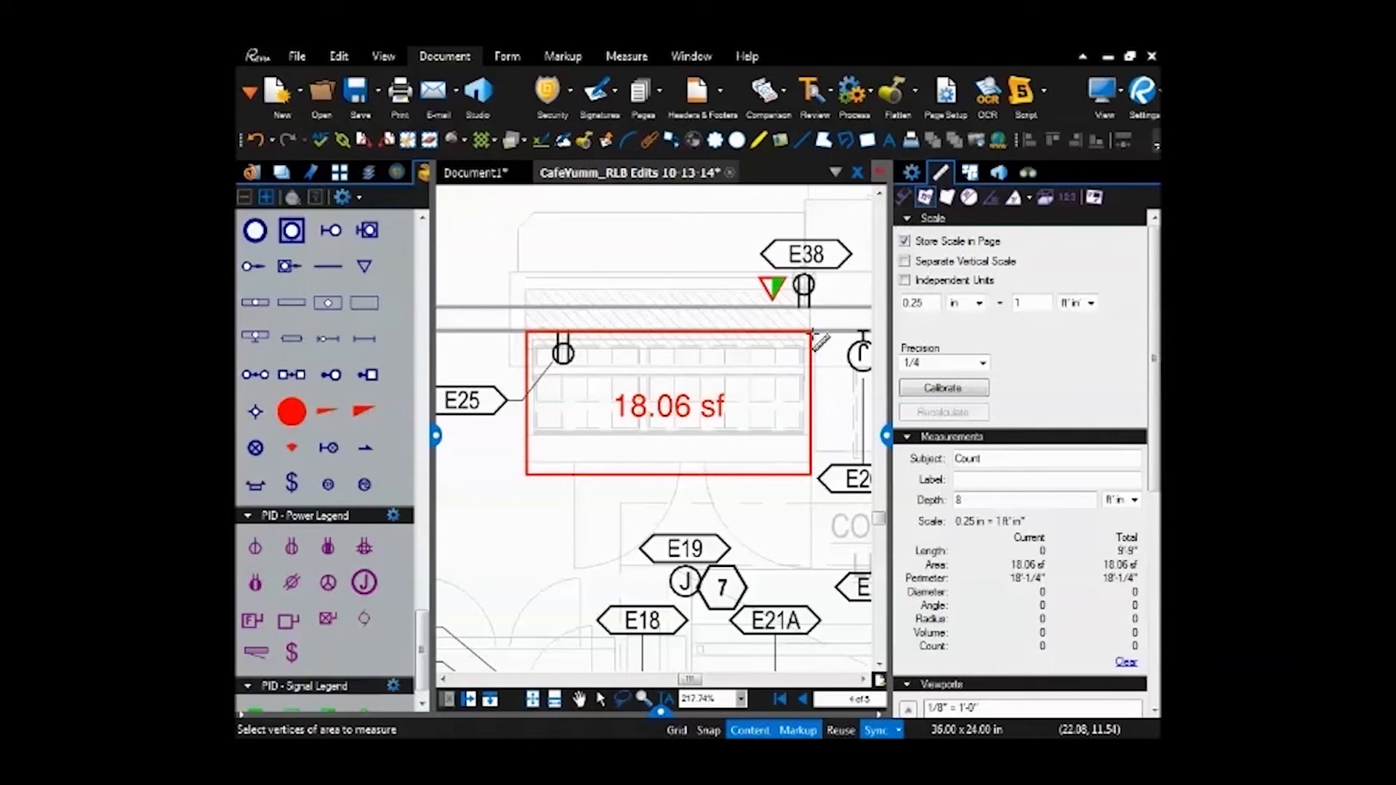
- Draw a five-point area measurement of about 11 sf between the office and the walk-in cooler
scroll(710, 368, down, 3)
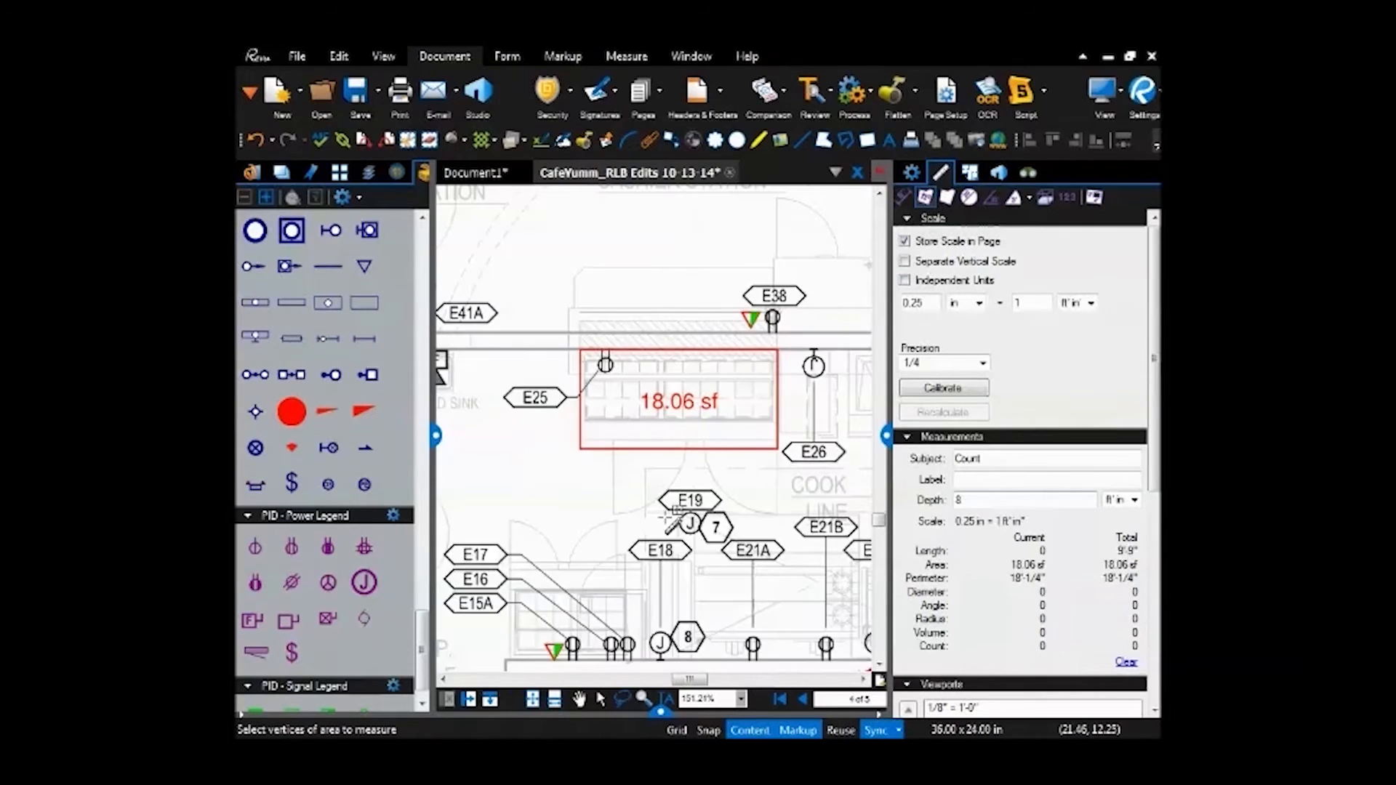
scroll(705, 536, down, 3)
scroll(704, 536, right, 2)
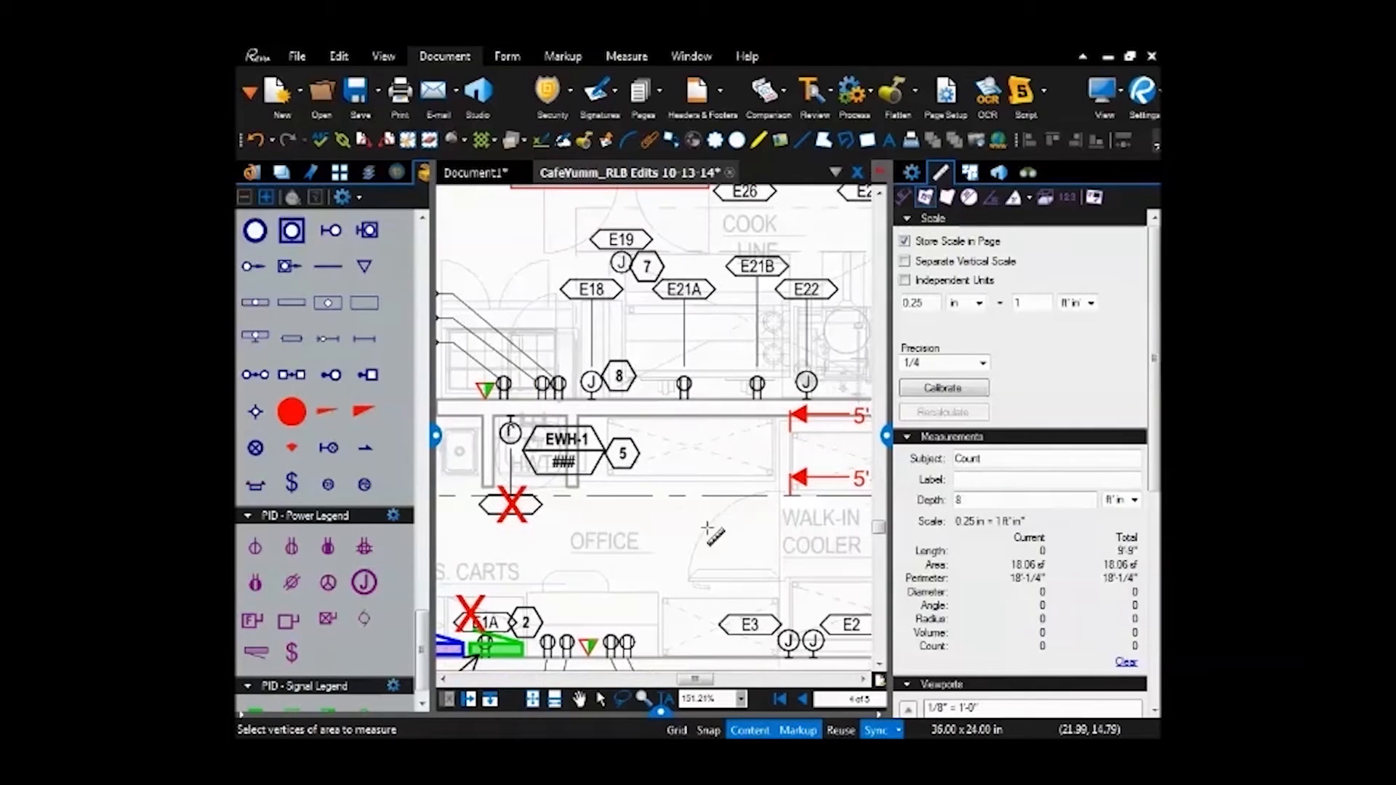
scroll(785, 645, up, 3)
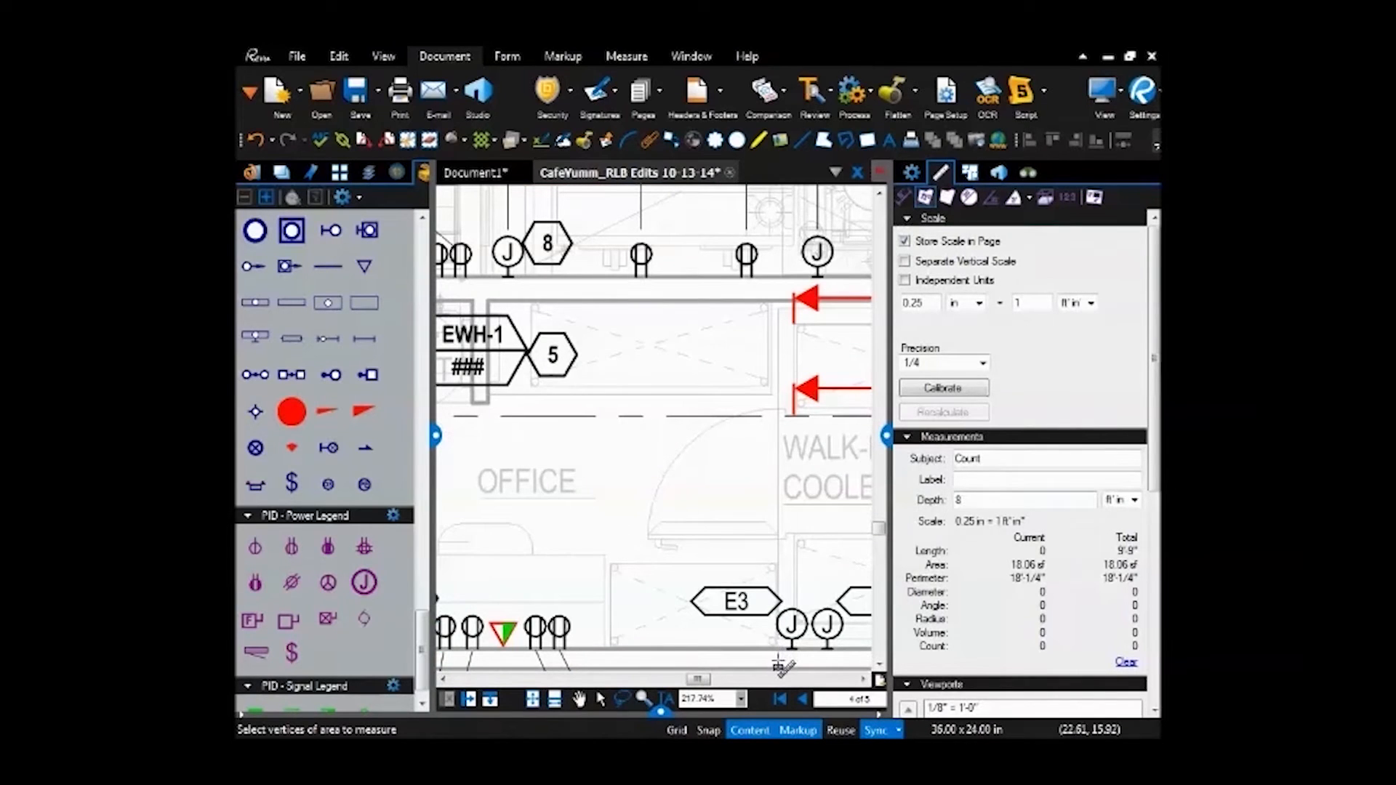
click(776, 655)
click(604, 645)
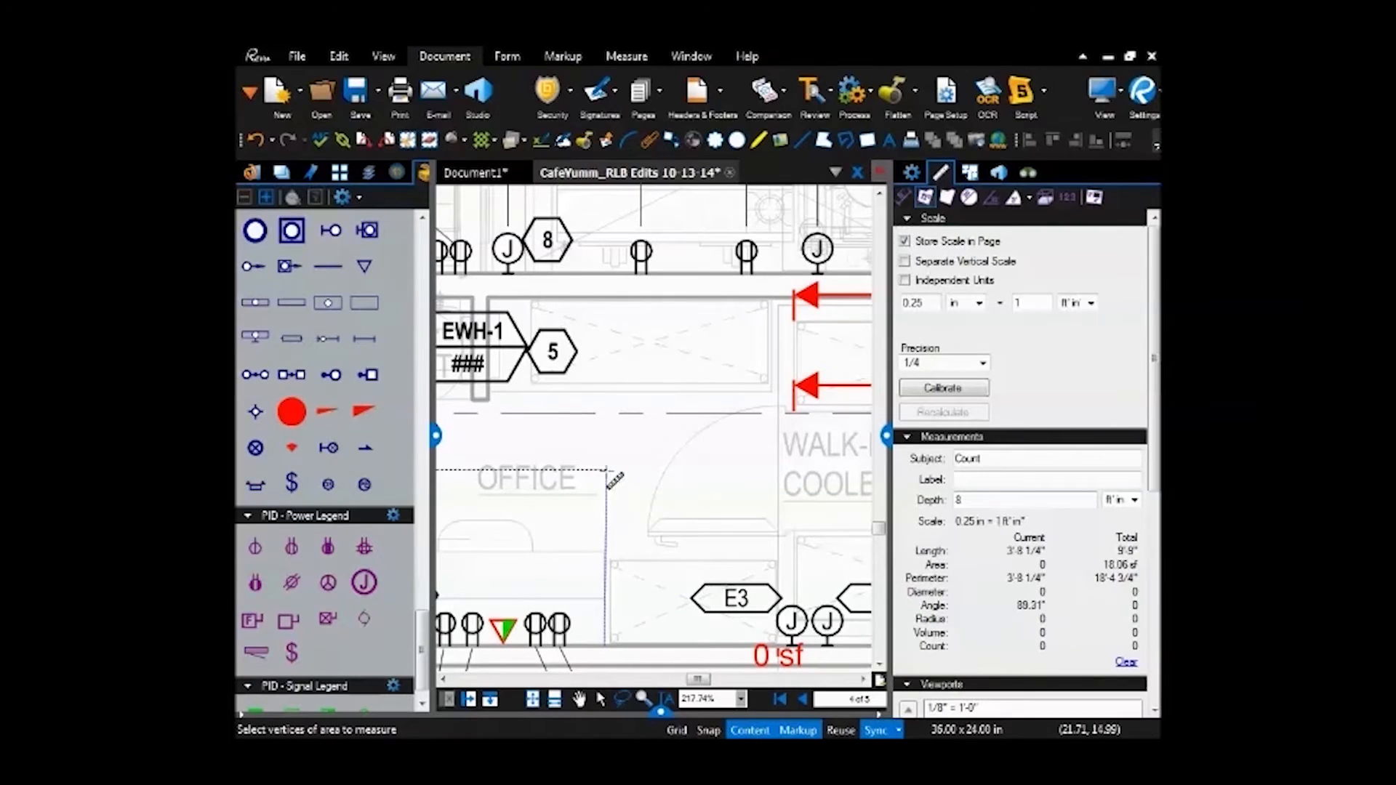
click(604, 393)
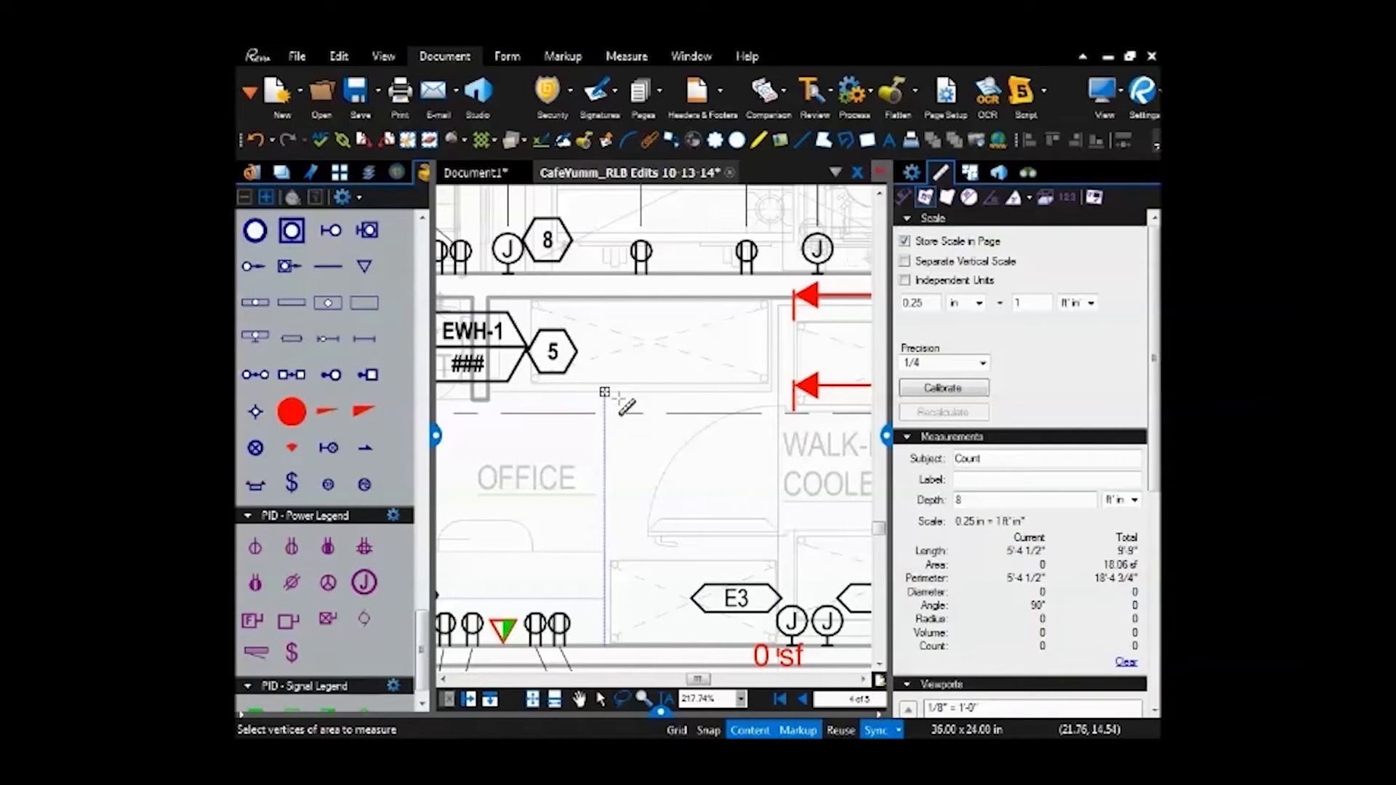
click(744, 393)
click(752, 502)
double_click(663, 555)
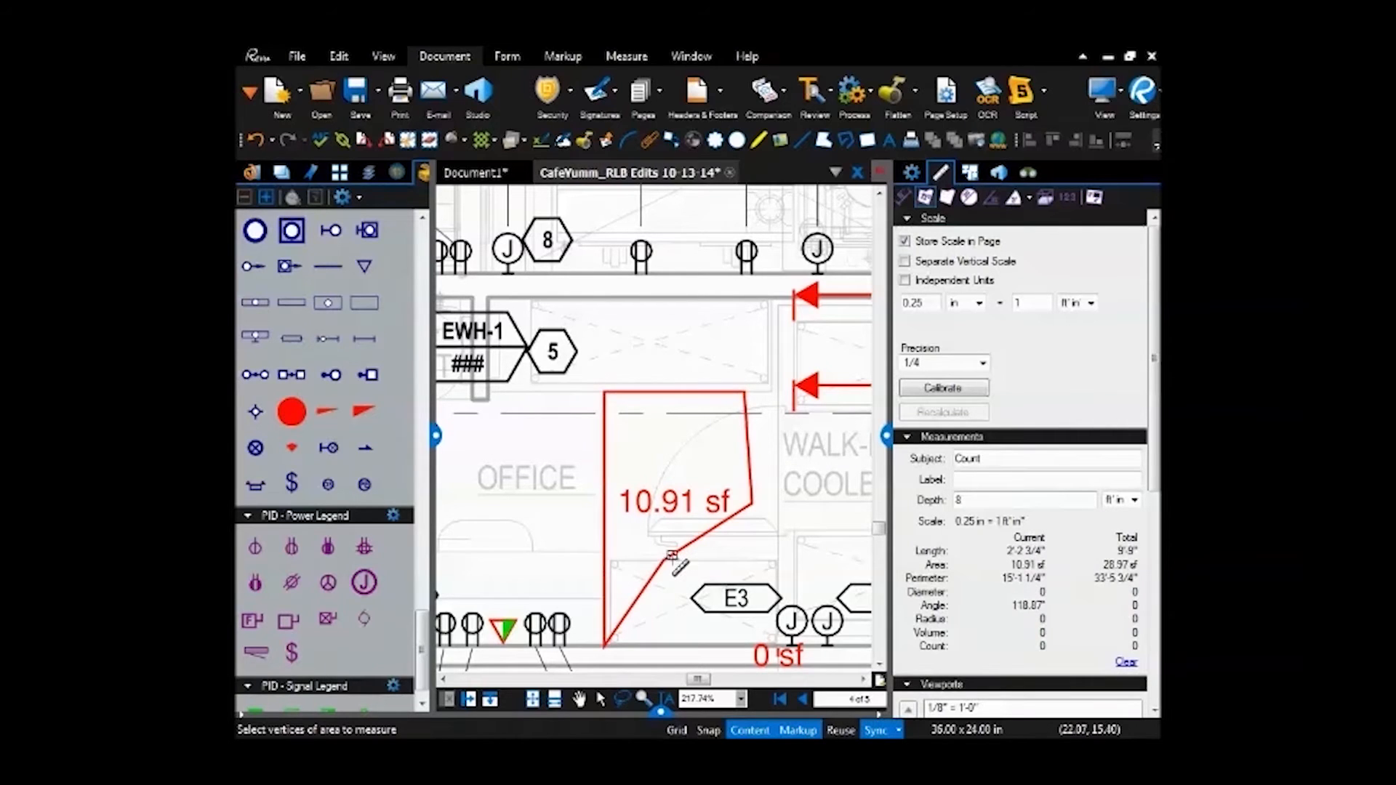
- Leave the Area tool and delete the stray 0 sf area measurement near E3
scroll(667, 557, down, 2)
key(Escape)
click(751, 628)
key(Delete)
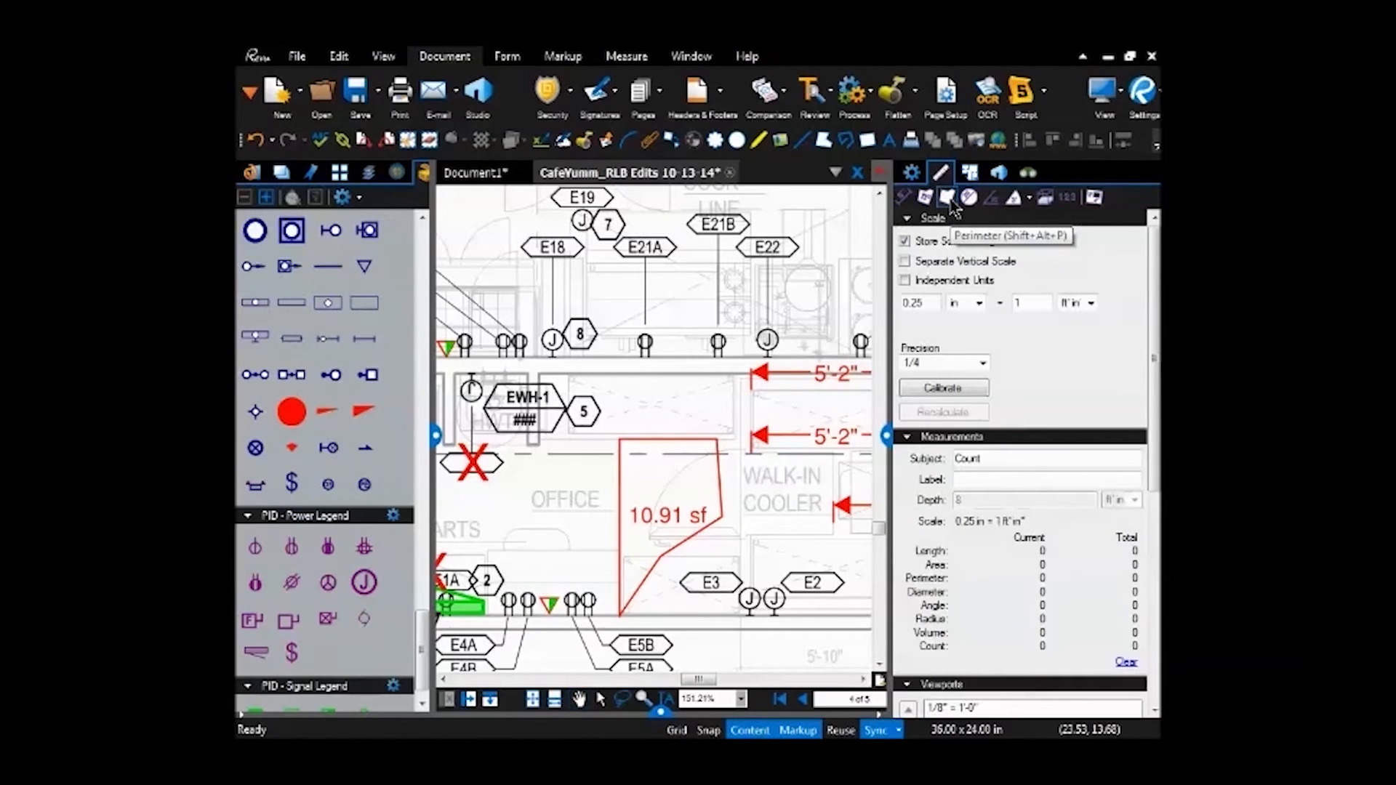
- Draw a three-segment perimeter measurement of about 53'-4" from the second purple panel up, across behind the cashier station and up past E41B
click(947, 197)
scroll(631, 522, down, 2)
scroll(630, 522, down, 3)
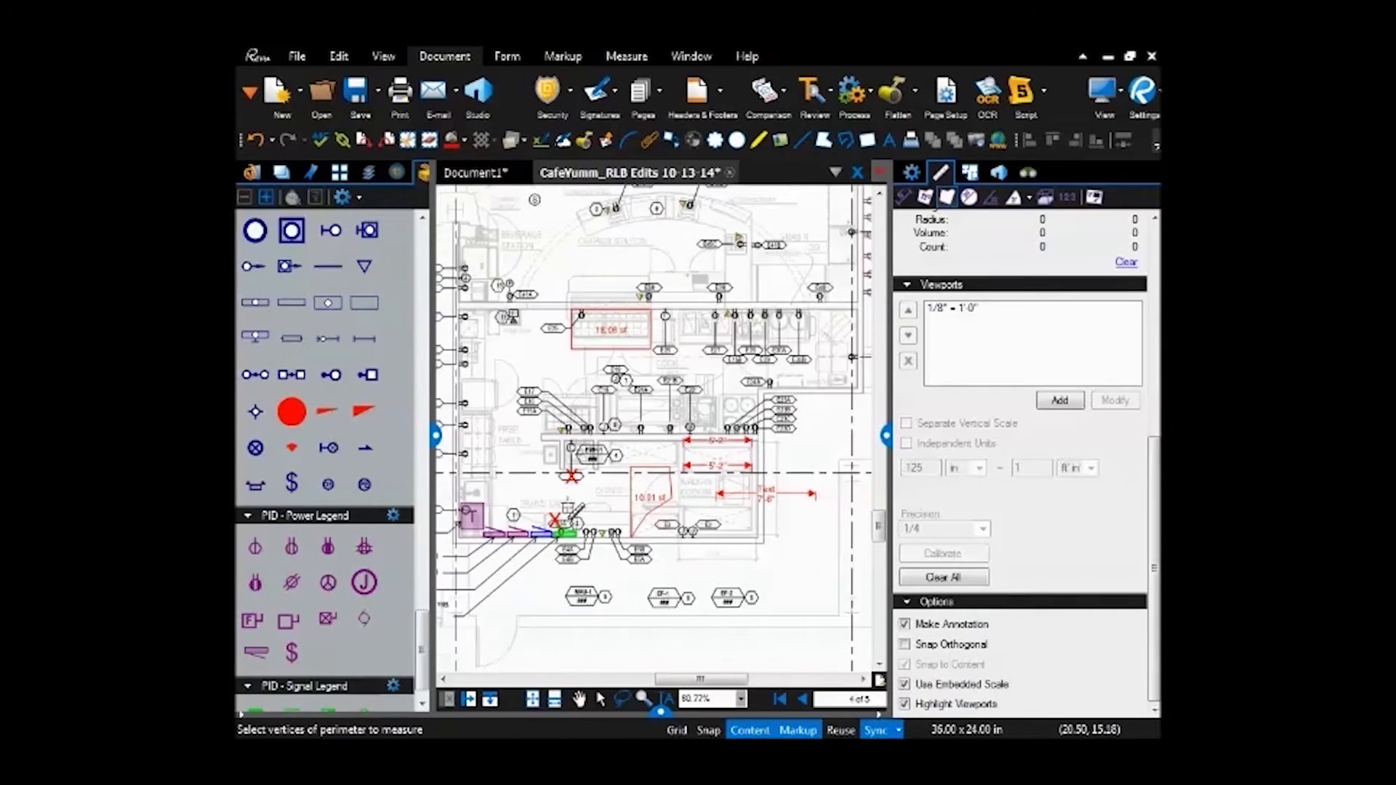
drag(568, 507, 710, 547)
scroll(670, 553, up, 3)
scroll(667, 583, up, 2)
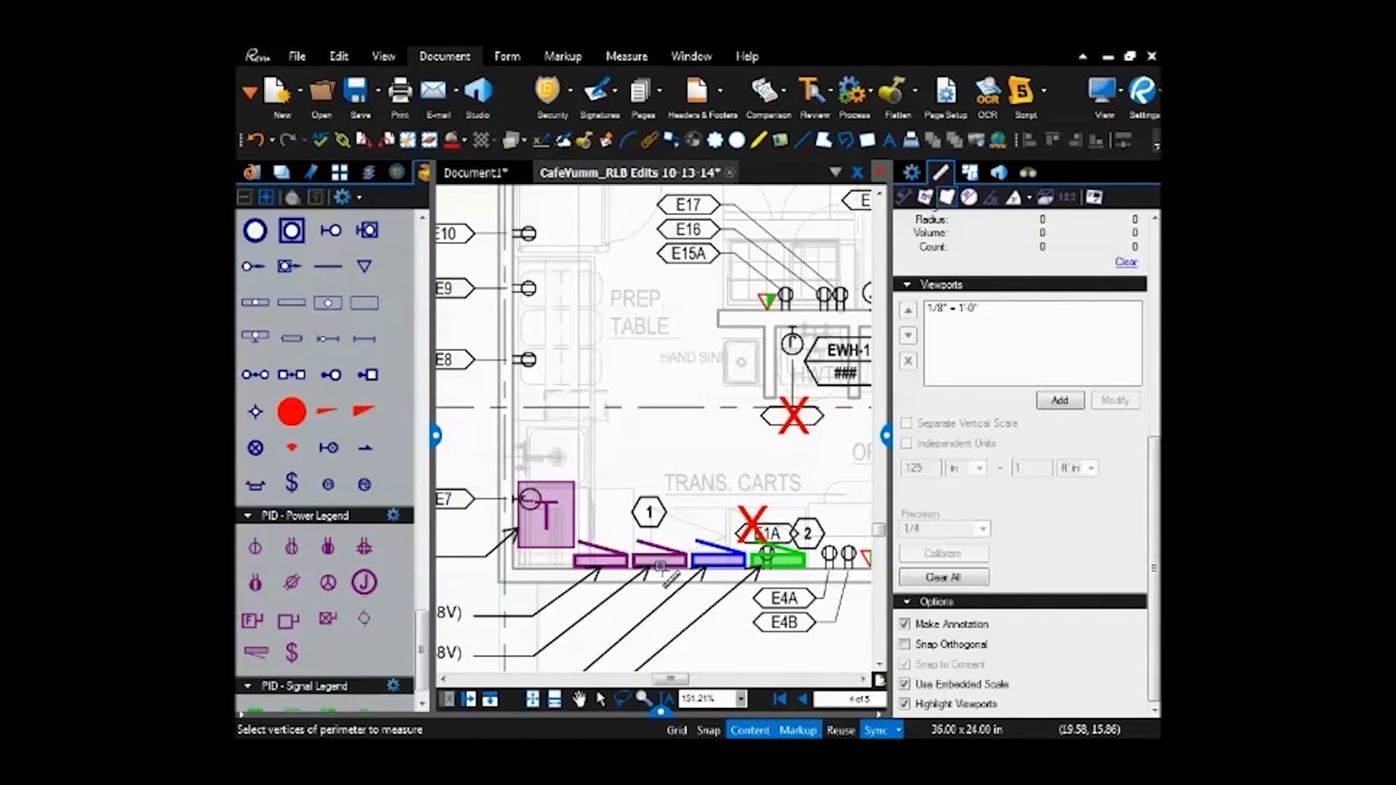
click(661, 567)
scroll(660, 569, down, 2)
drag(660, 438, 651, 584)
scroll(651, 584, down, 2)
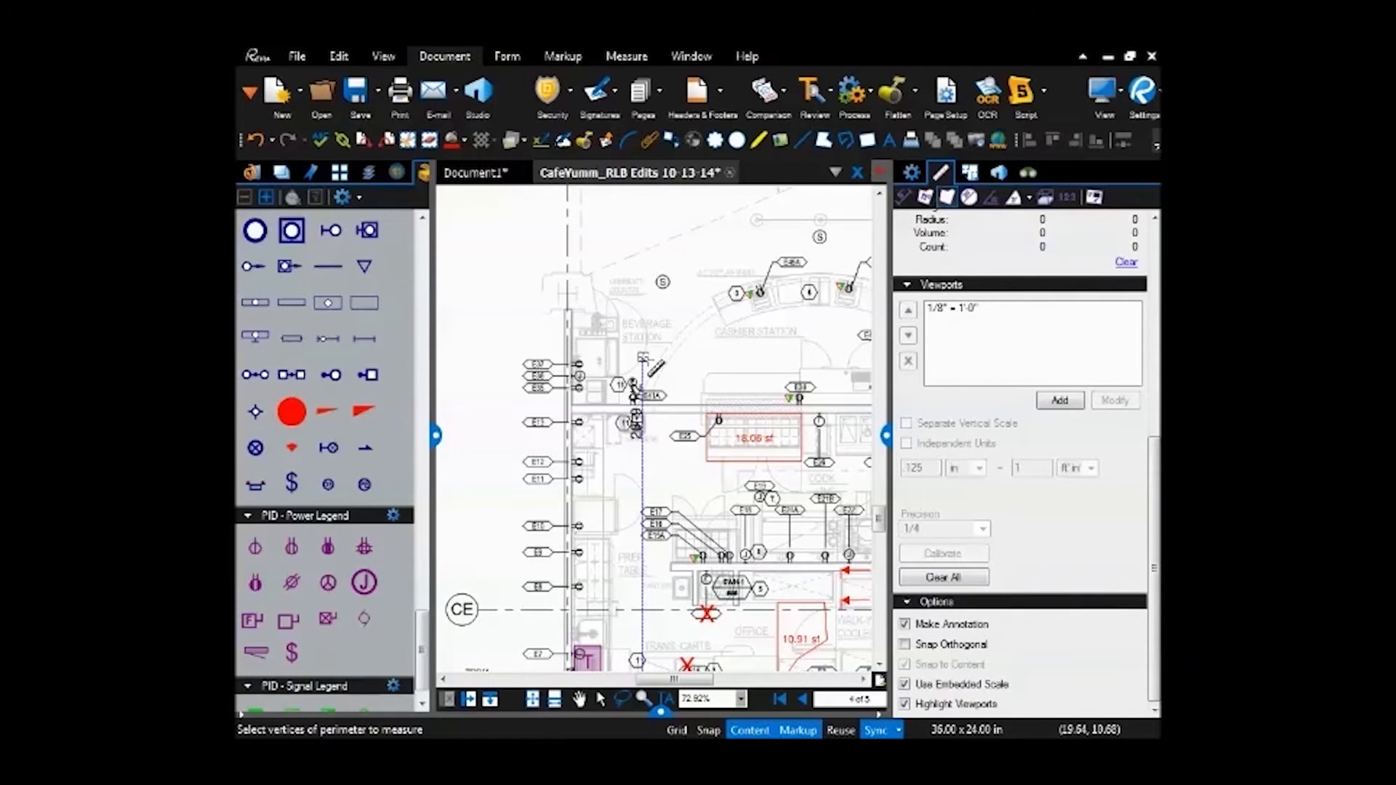
click(644, 368)
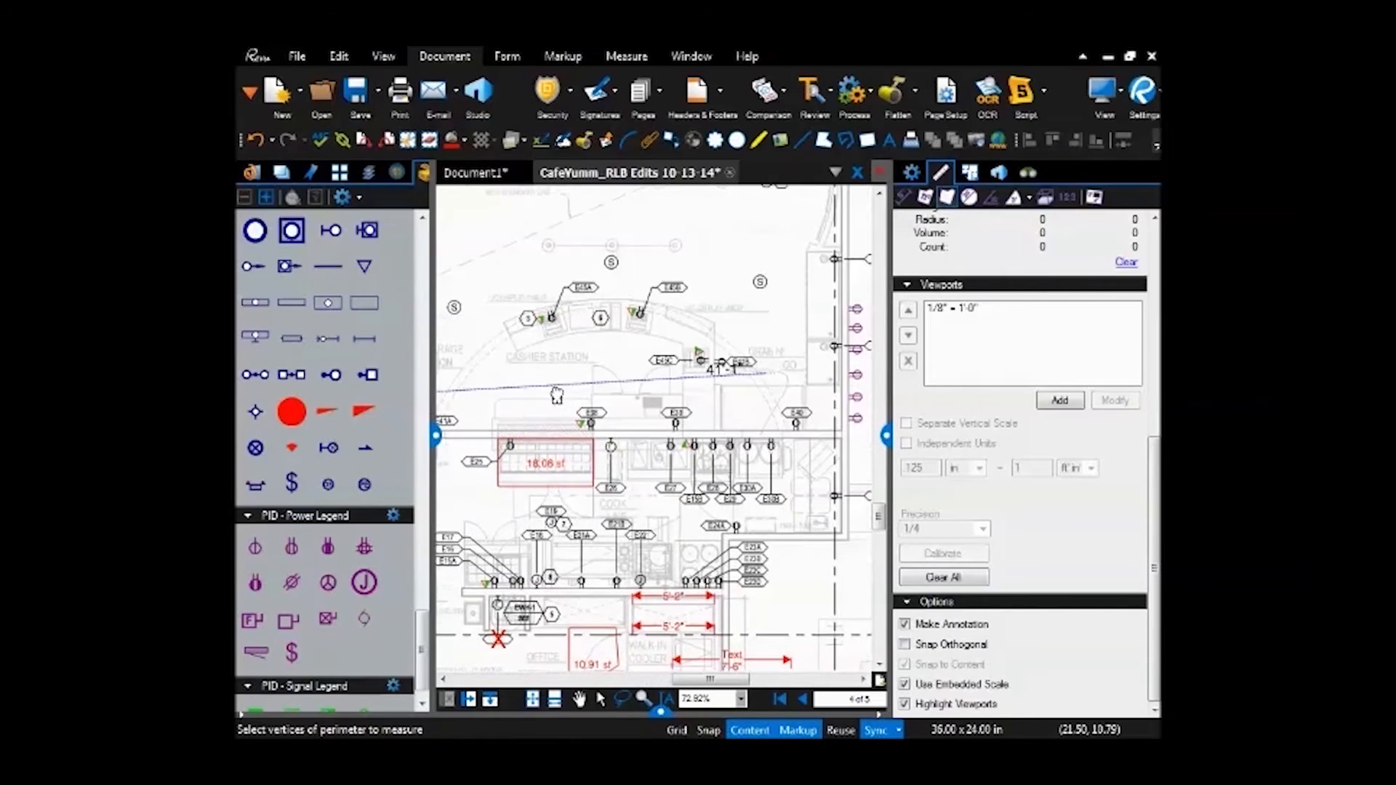
click(718, 394)
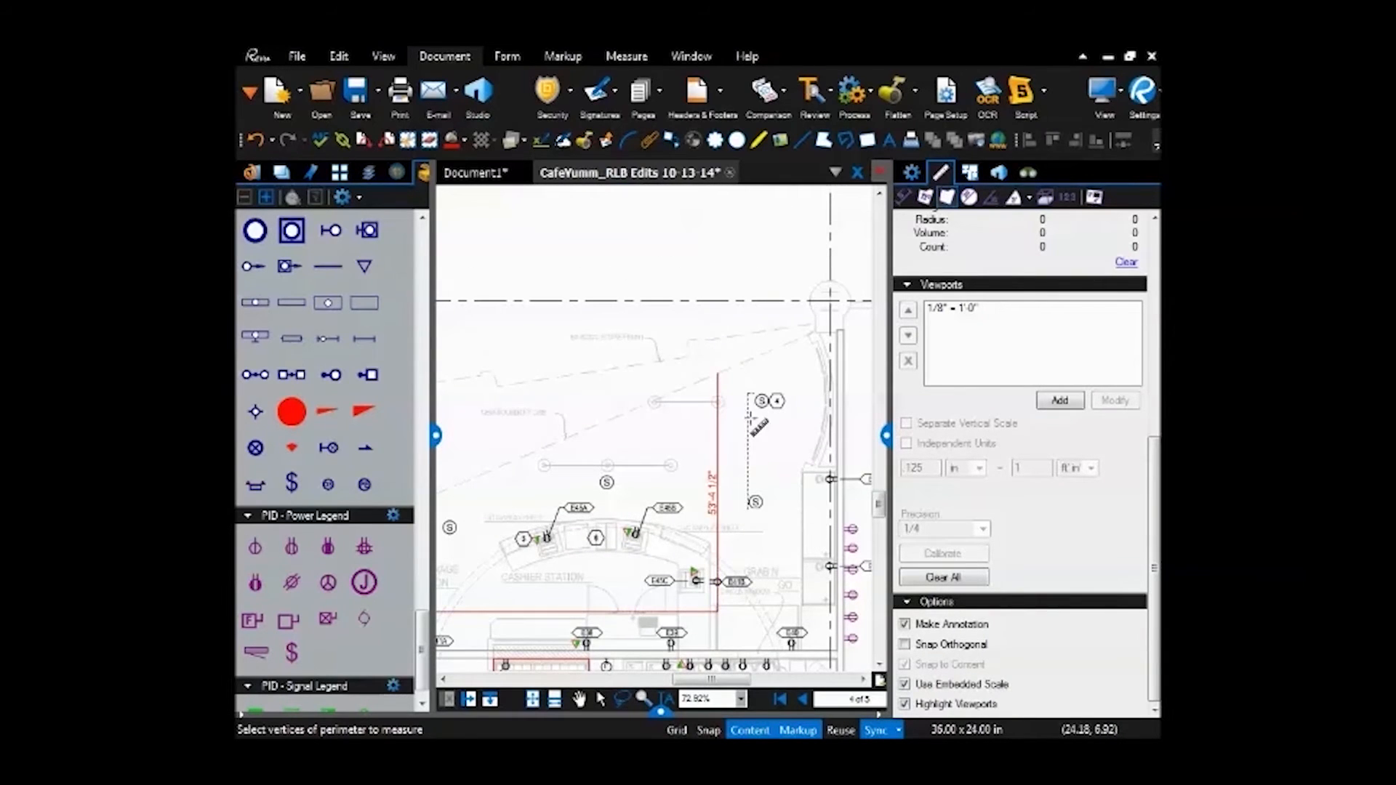
scroll(728, 462, up, 1)
drag(727, 516, 741, 391)
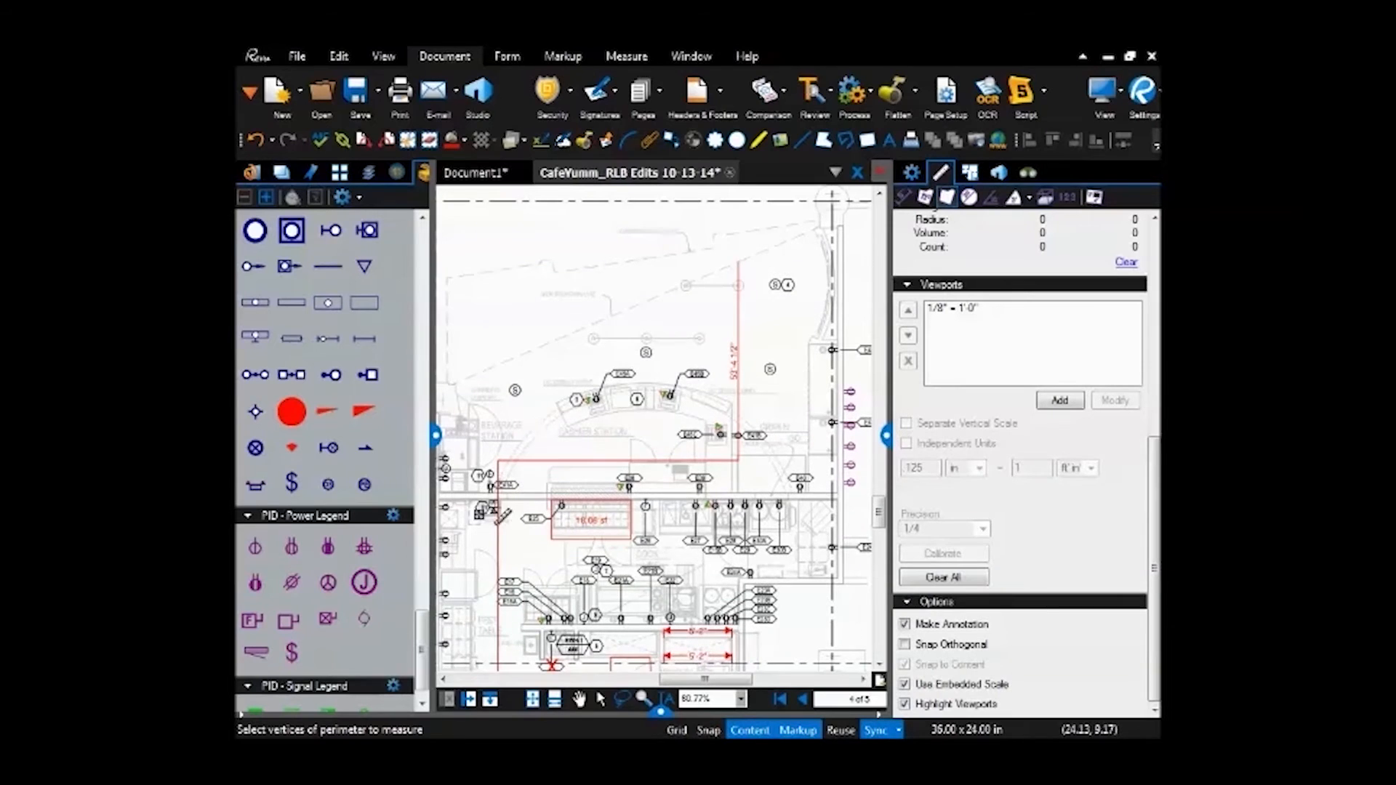
key(Escape)
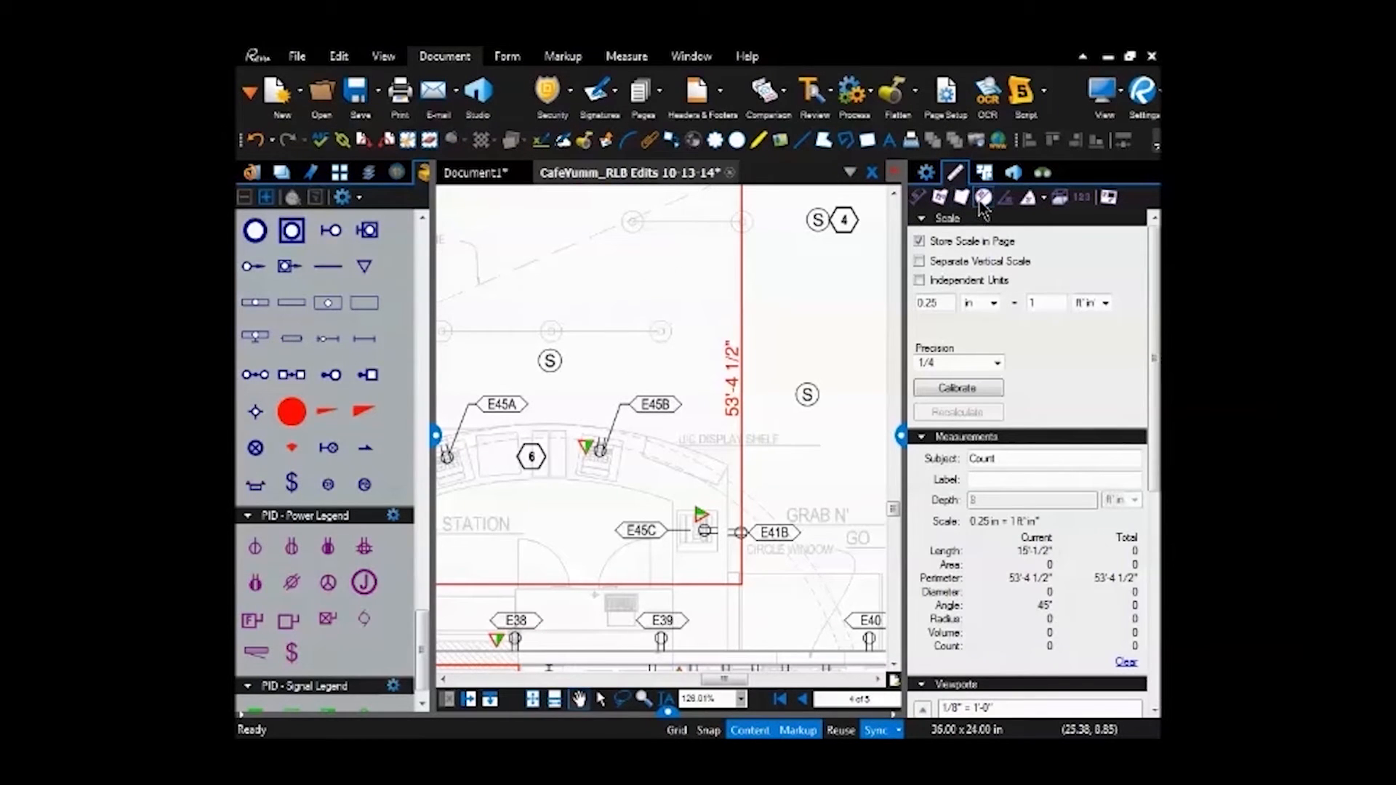
click(1044, 197)
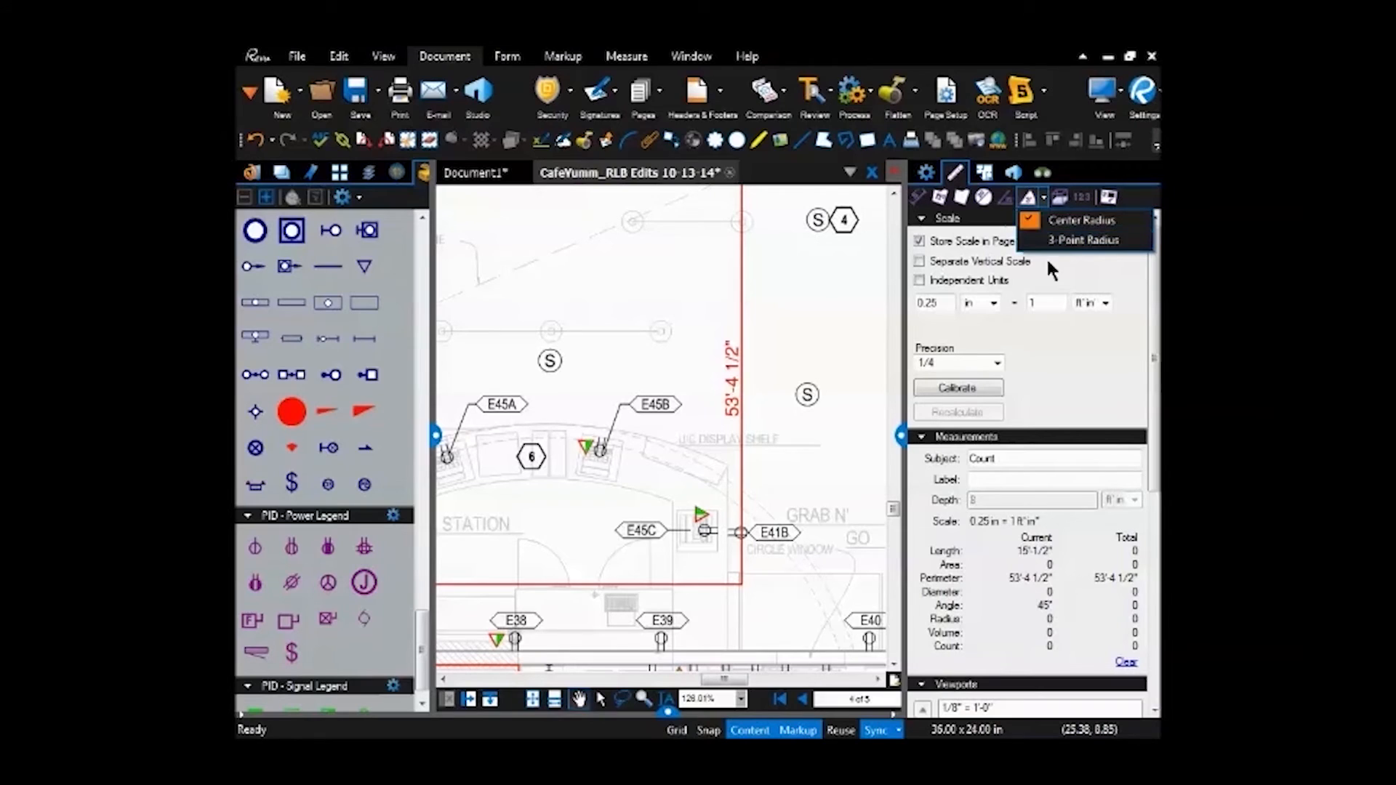
click(1066, 388)
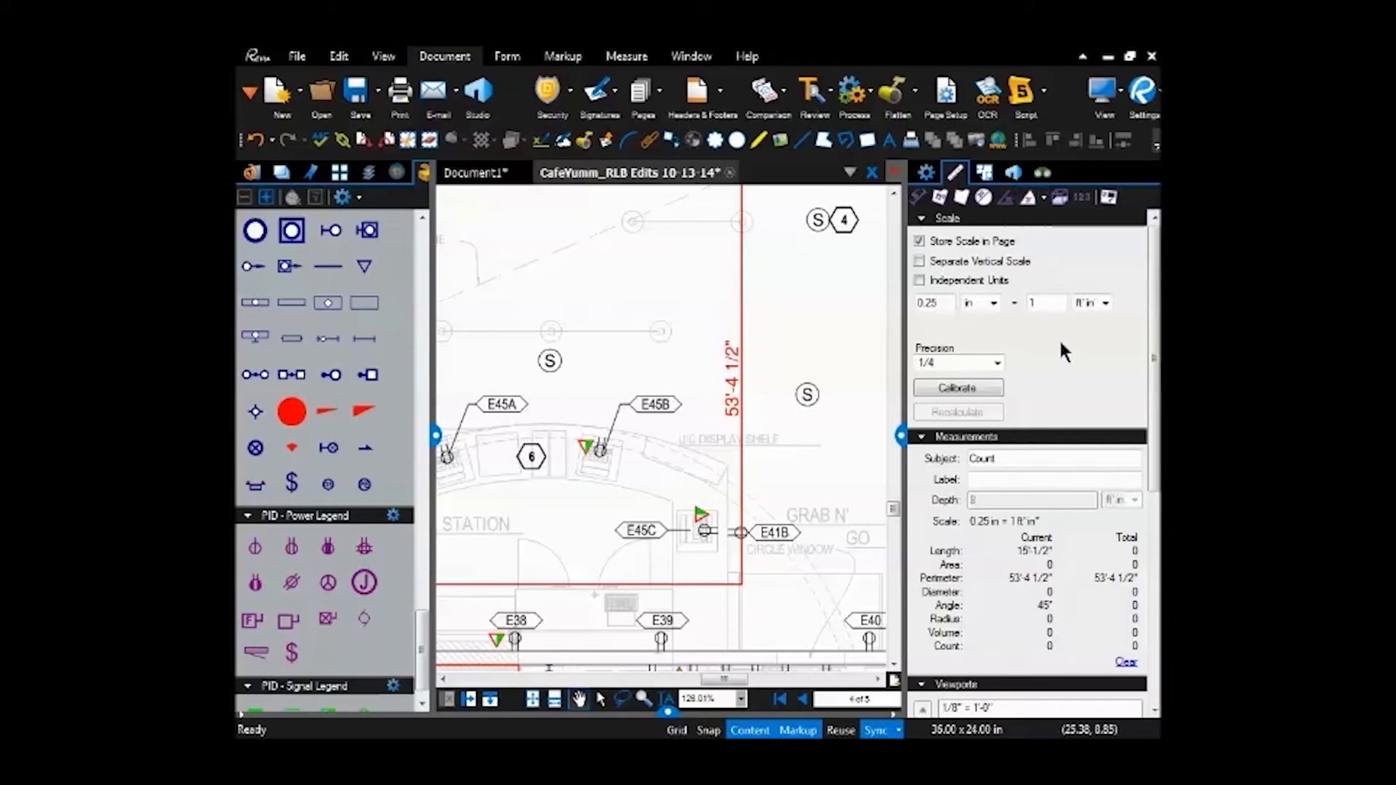
- Draw a rectangular volume measurement of about 102 cu ft in the open area above the comments counter
click(1061, 203)
scroll(558, 442, down, 4)
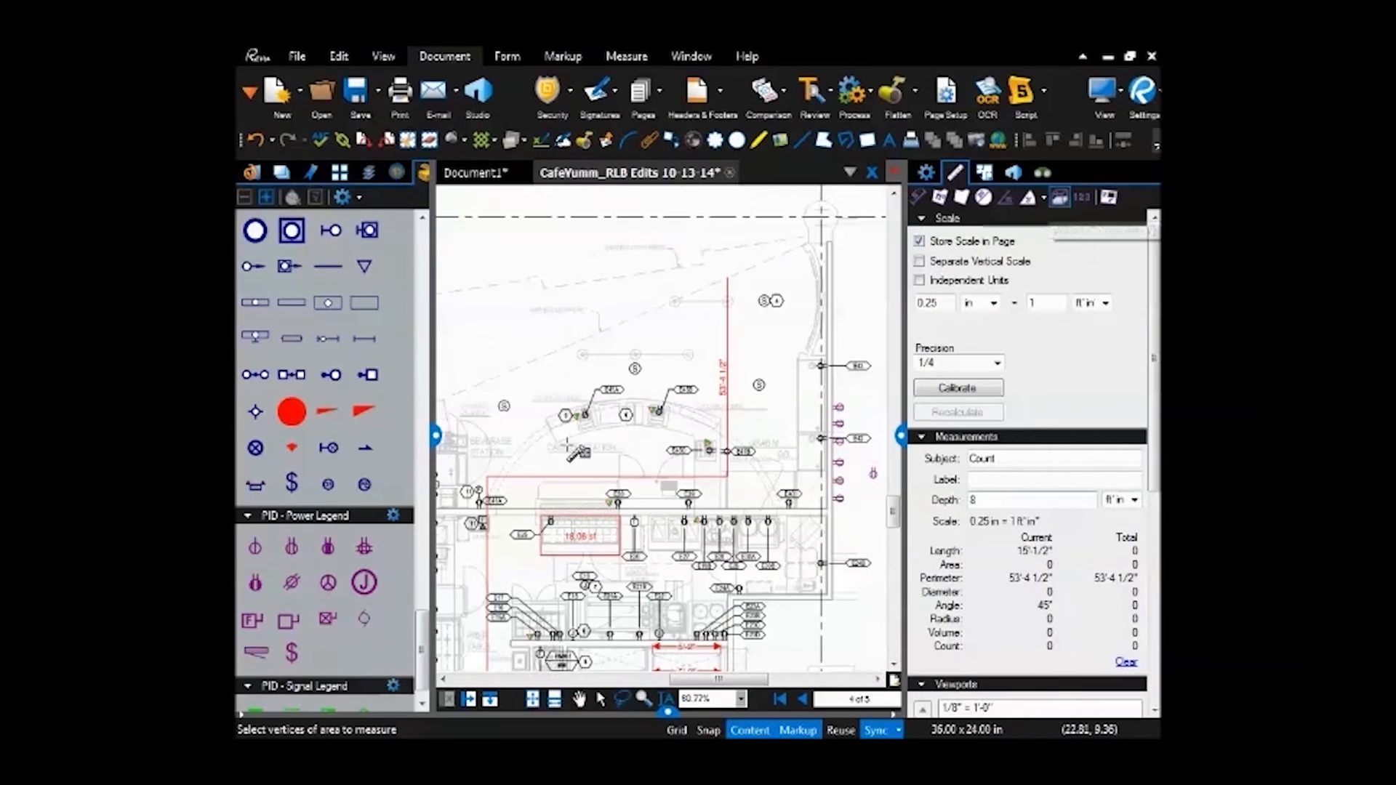
scroll(559, 442, up, 5)
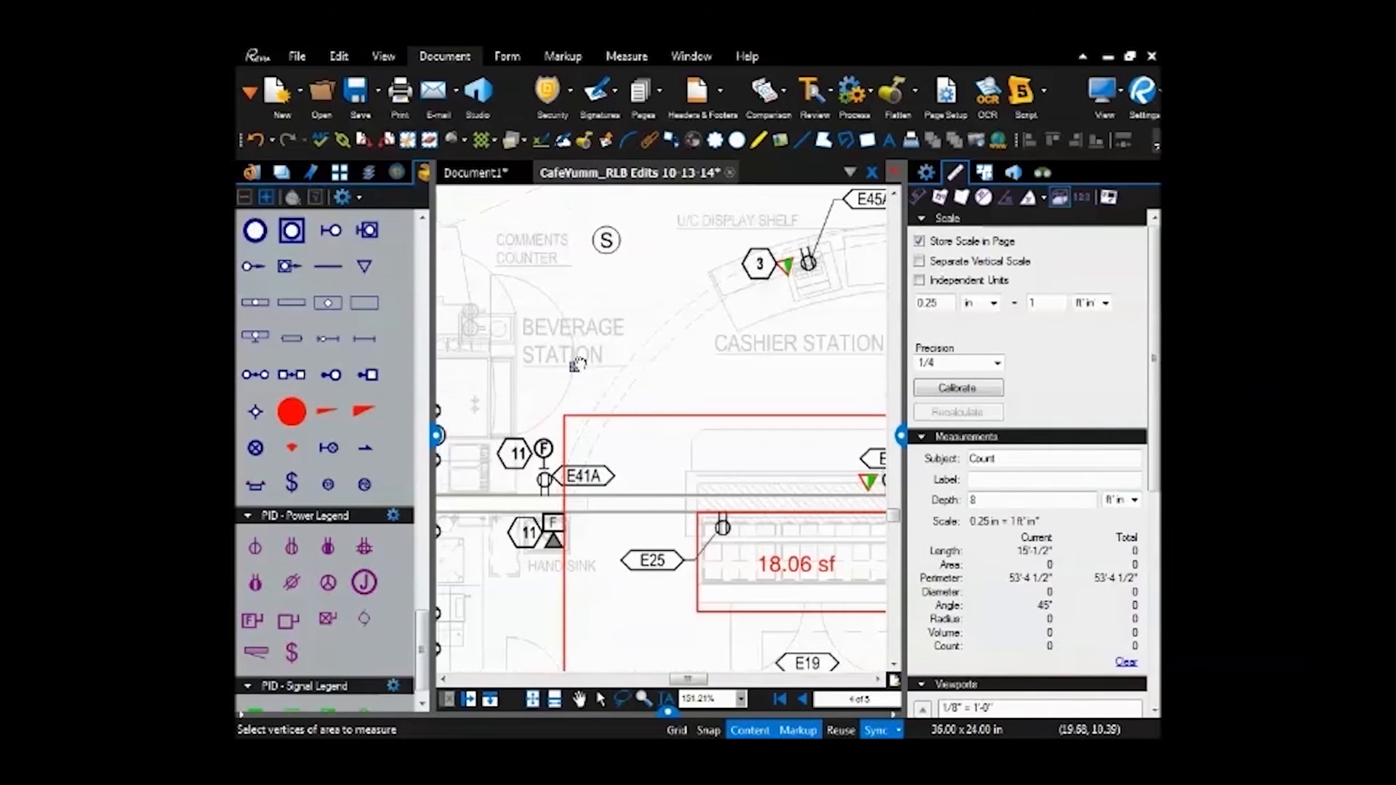
drag(553, 301, 663, 429)
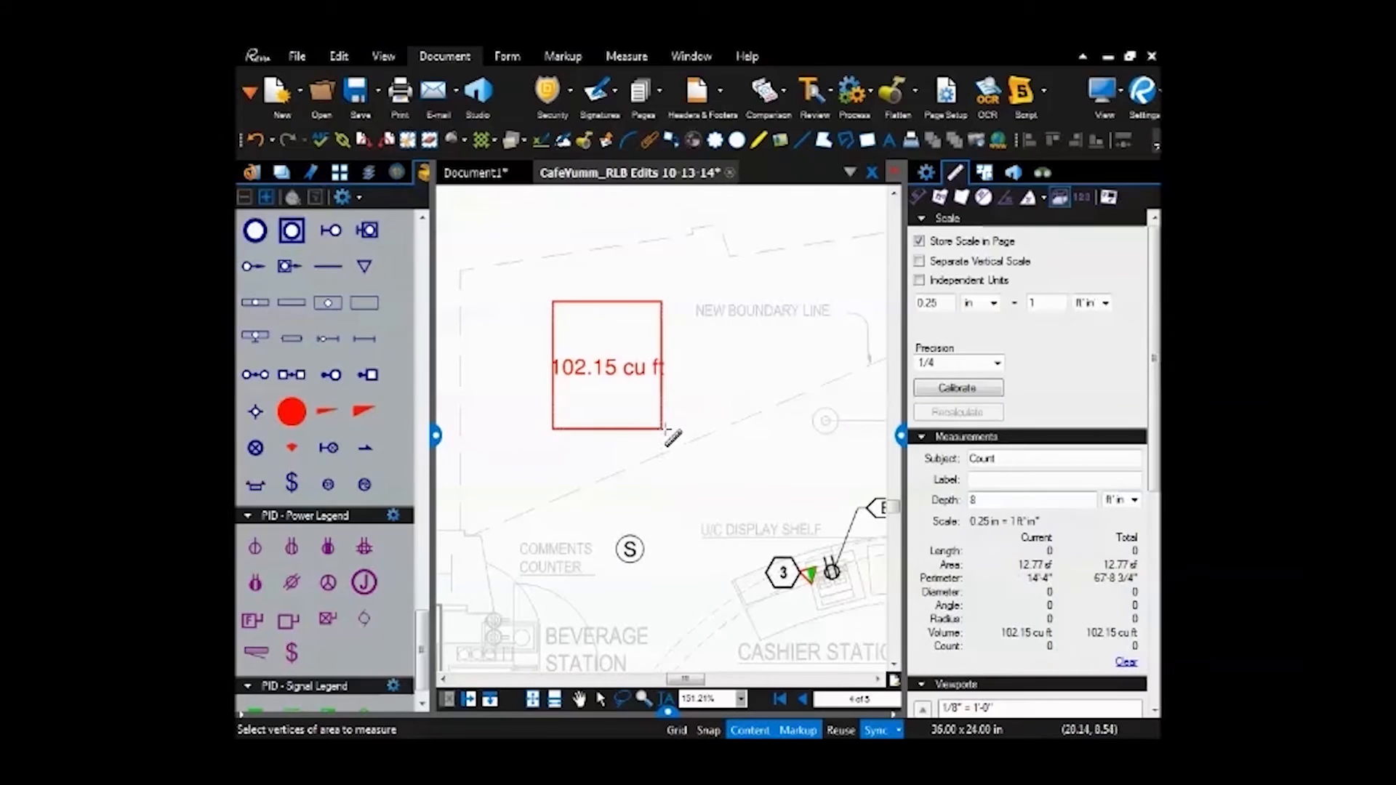
key(Escape)
click(620, 417)
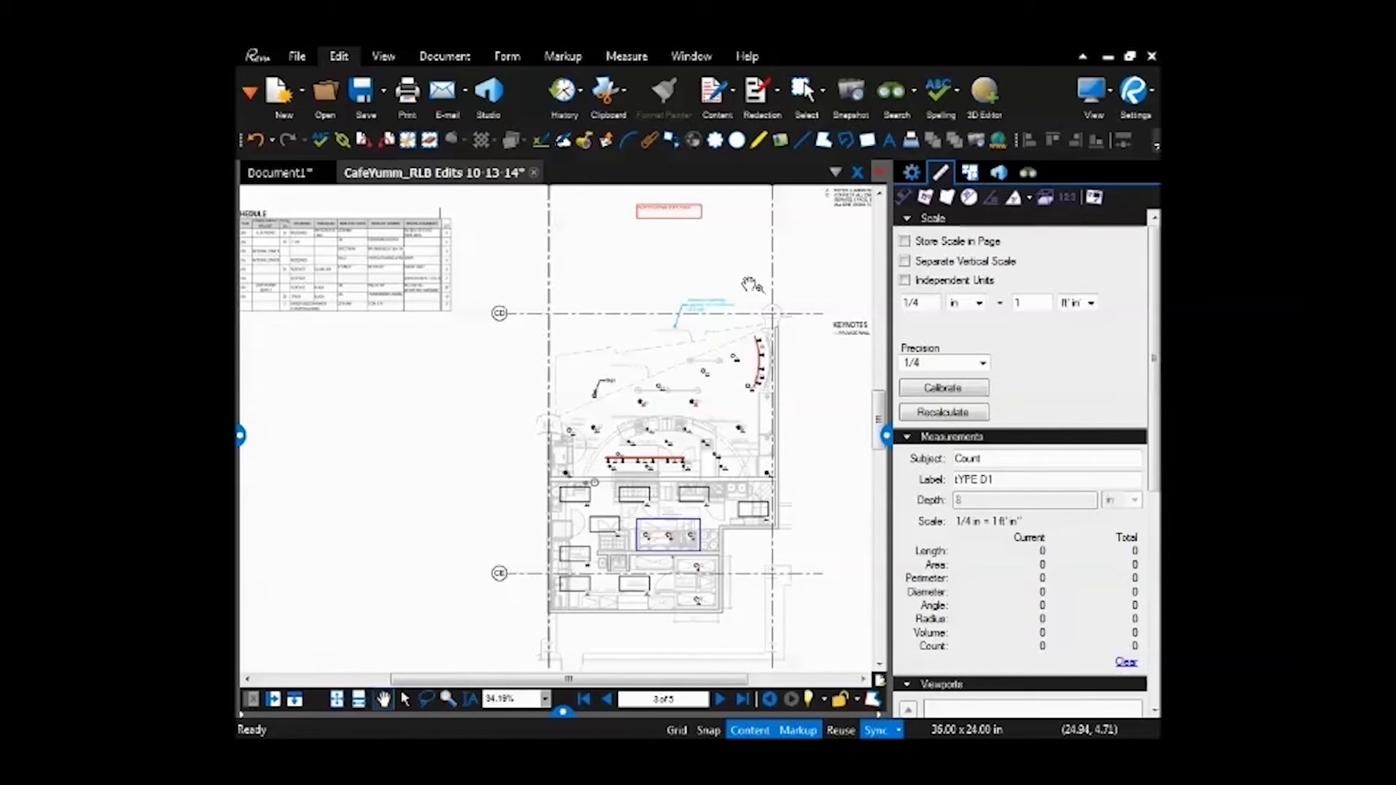
drag(640, 262, 626, 299)
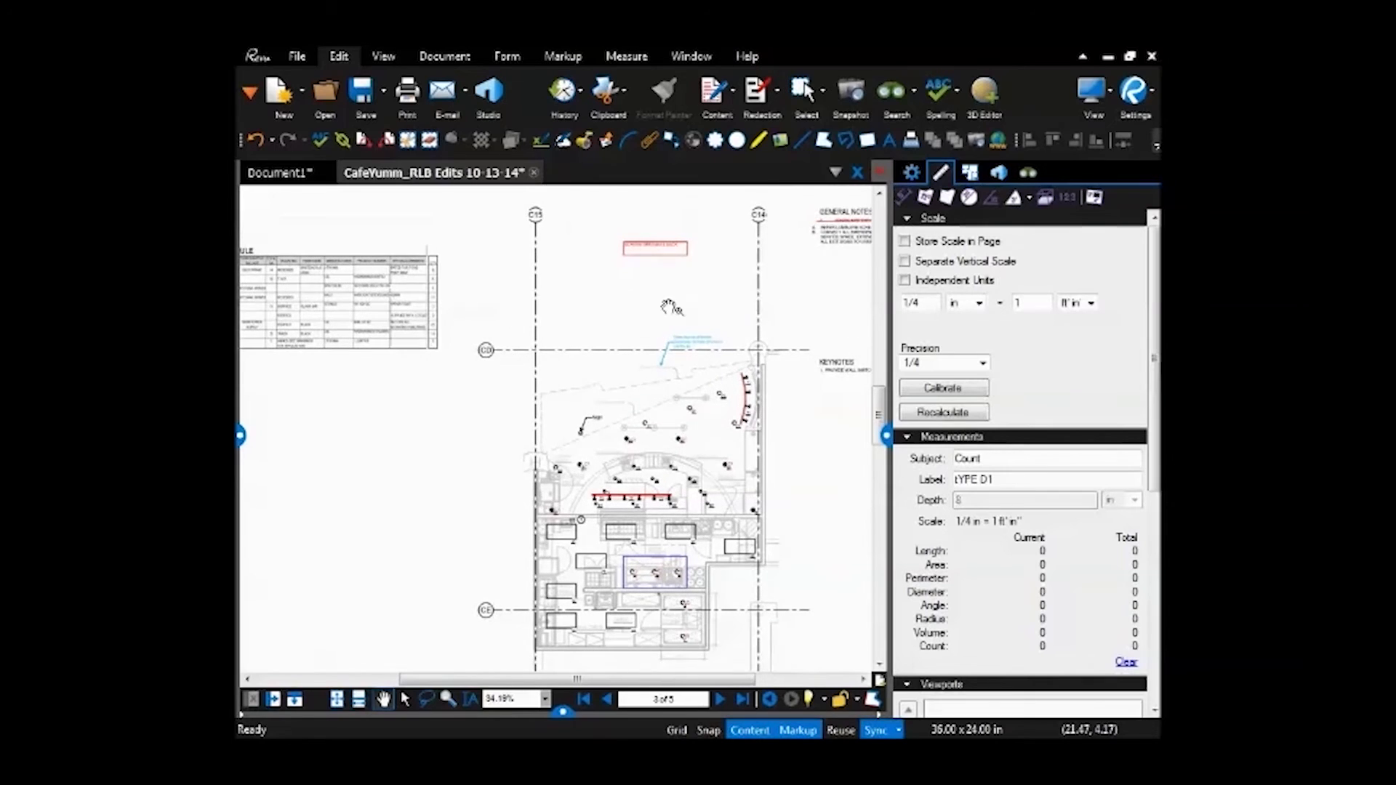
- Flatten the red text box markup above the floor plan on page 3
click(440, 56)
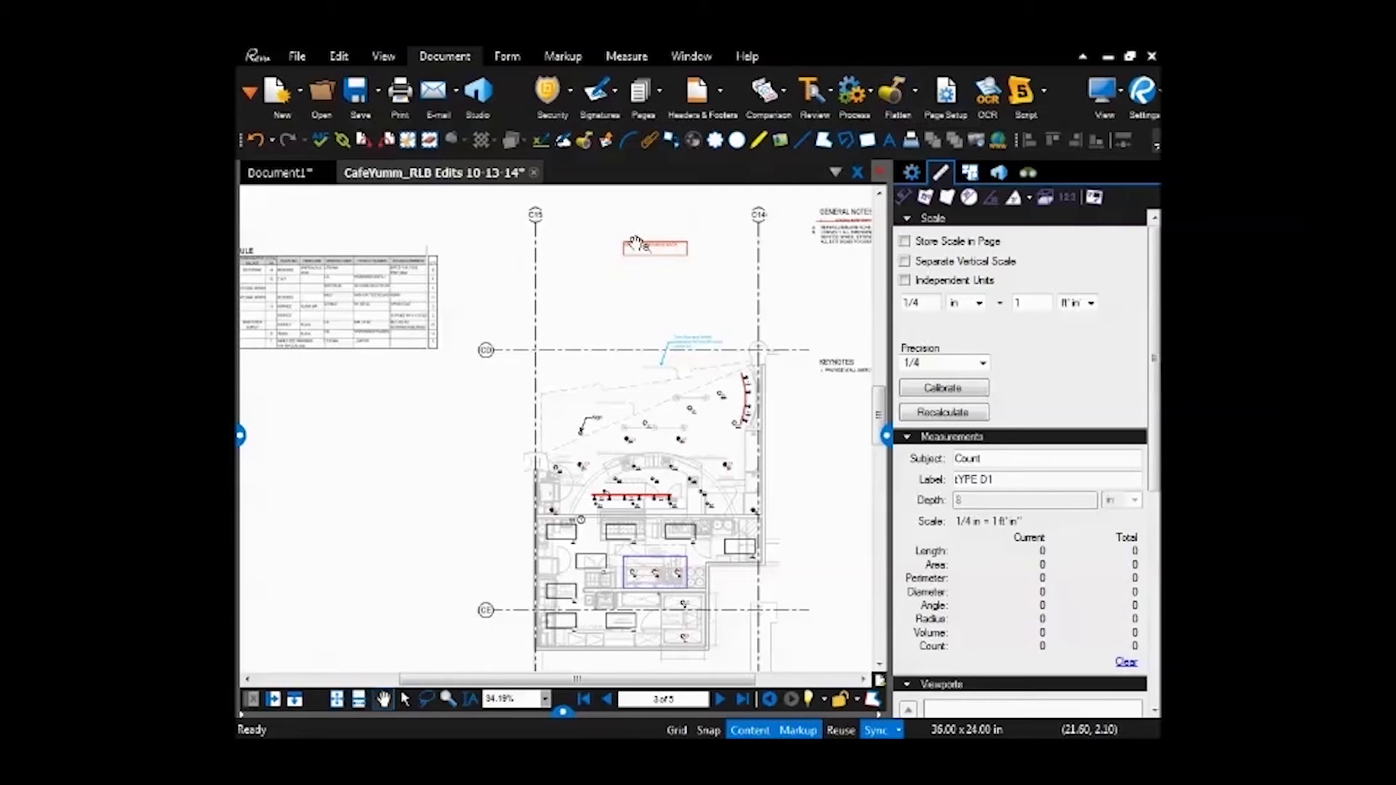
click(649, 249)
right_click(650, 249)
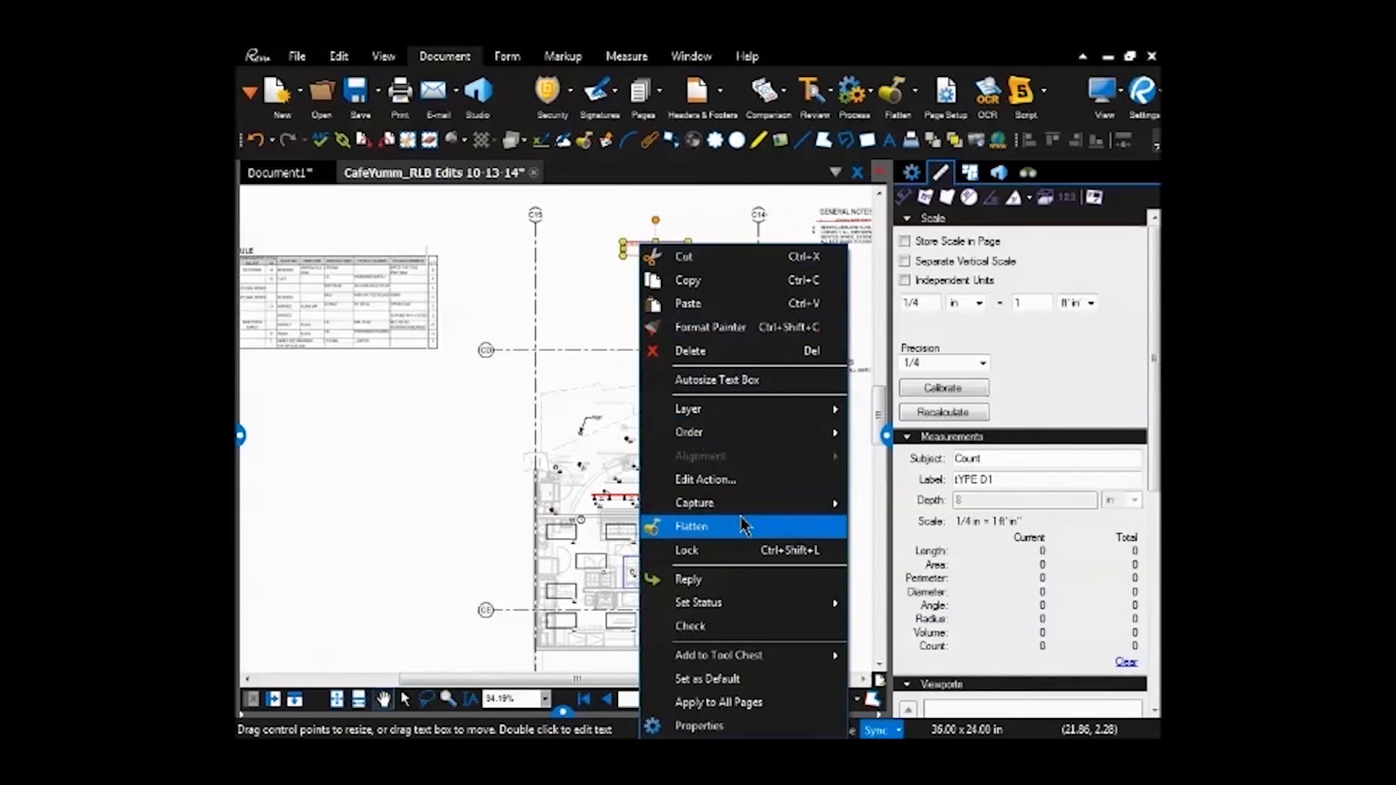
click(826, 526)
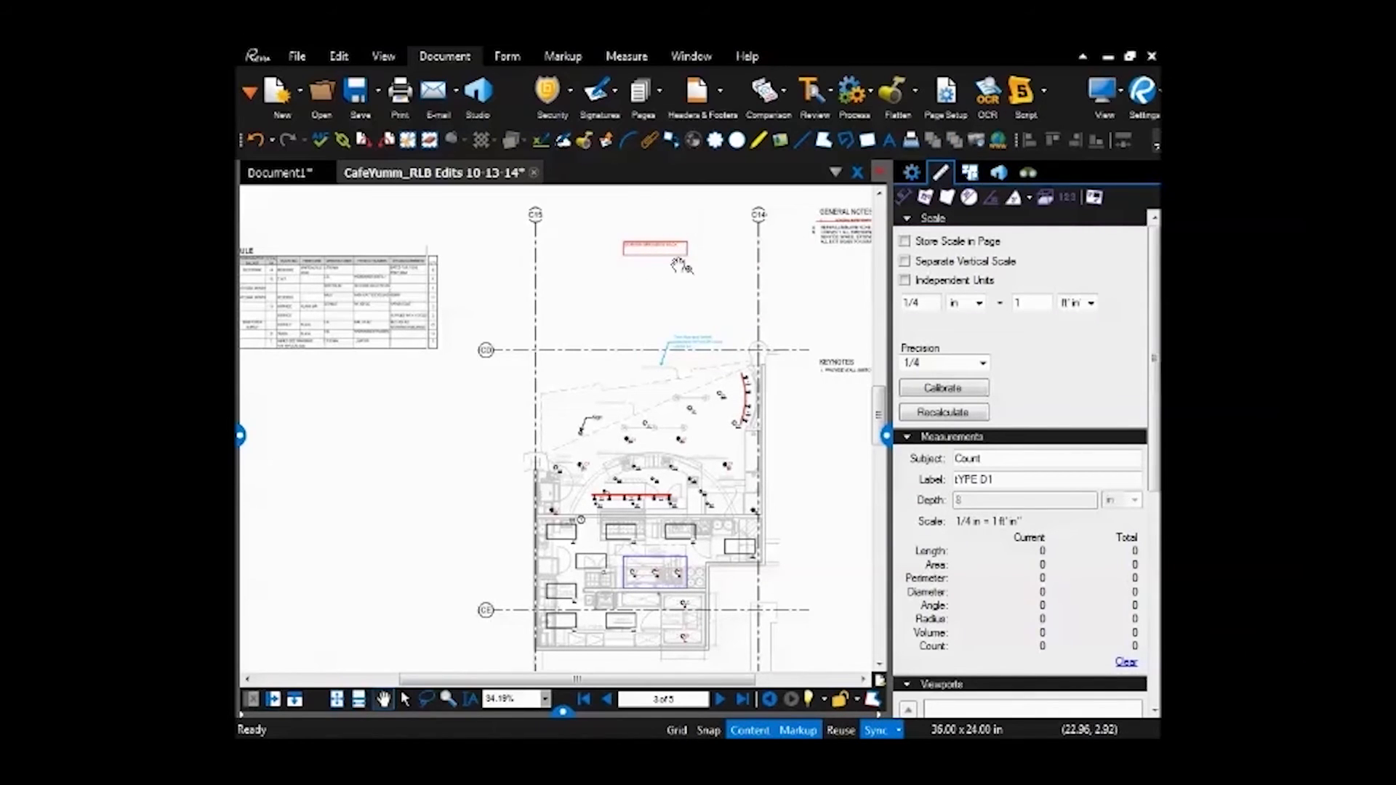
click(916, 91)
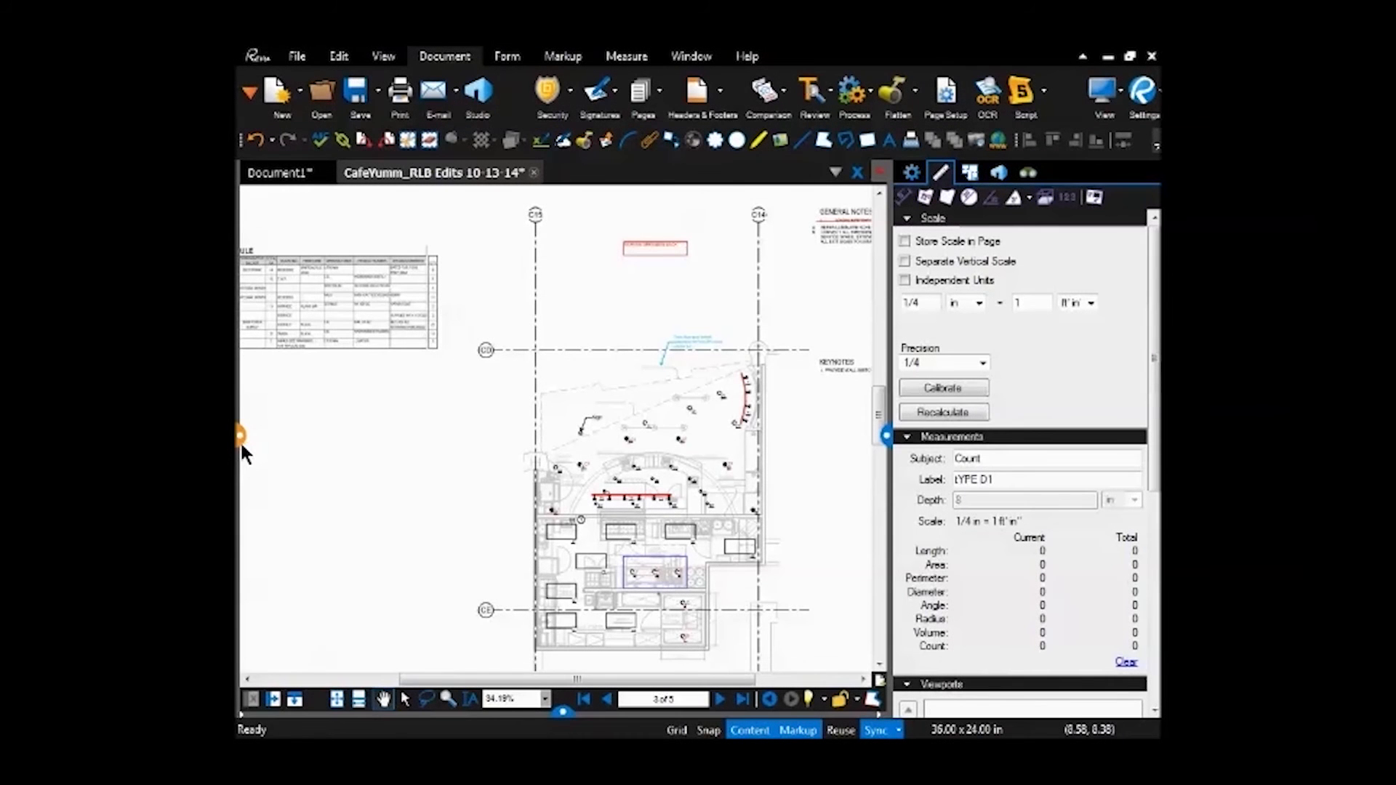
- On page 4, place the two-line circle symbol from the PID - Power Legend tool set outside the wall between E43 and E42
click(241, 437)
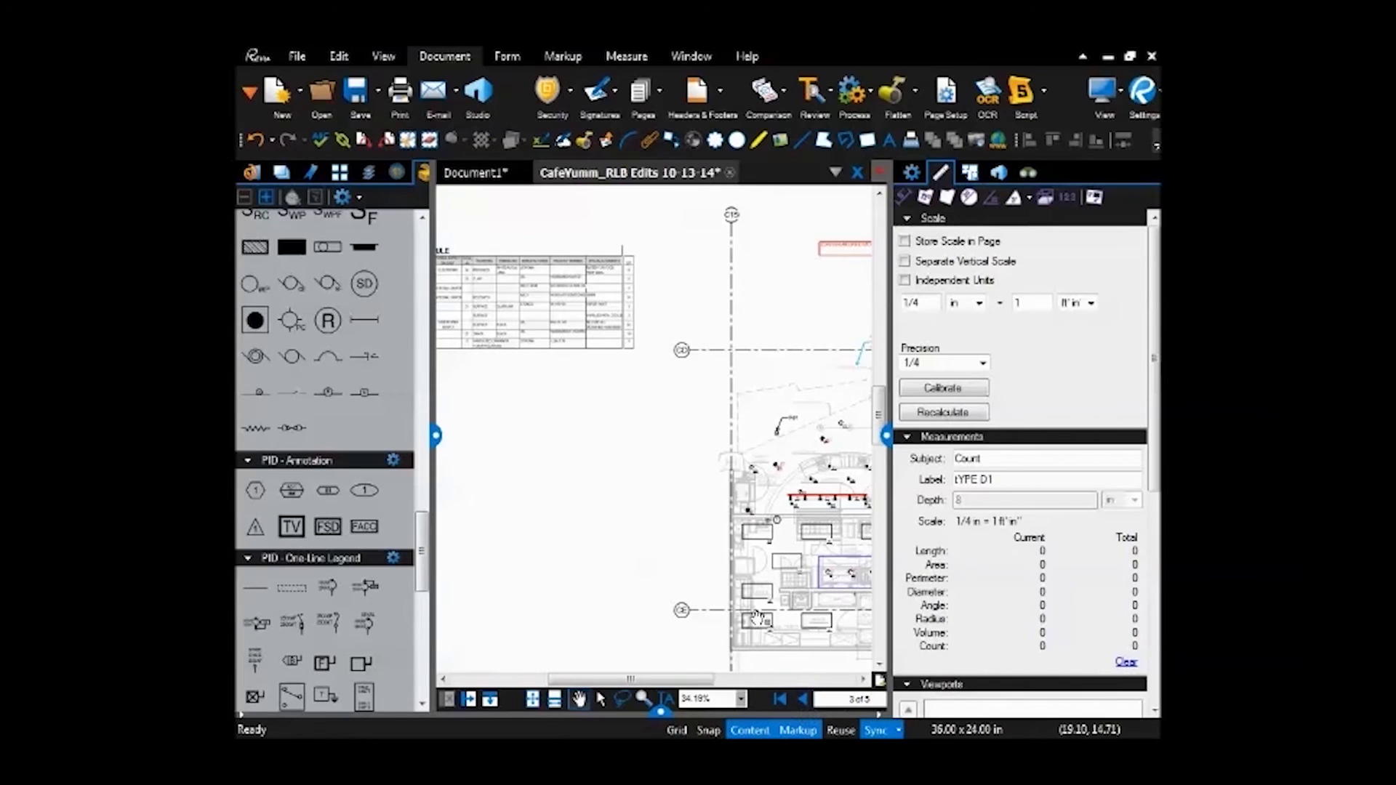
scroll(764, 624, down, 3)
scroll(758, 567, up, 5)
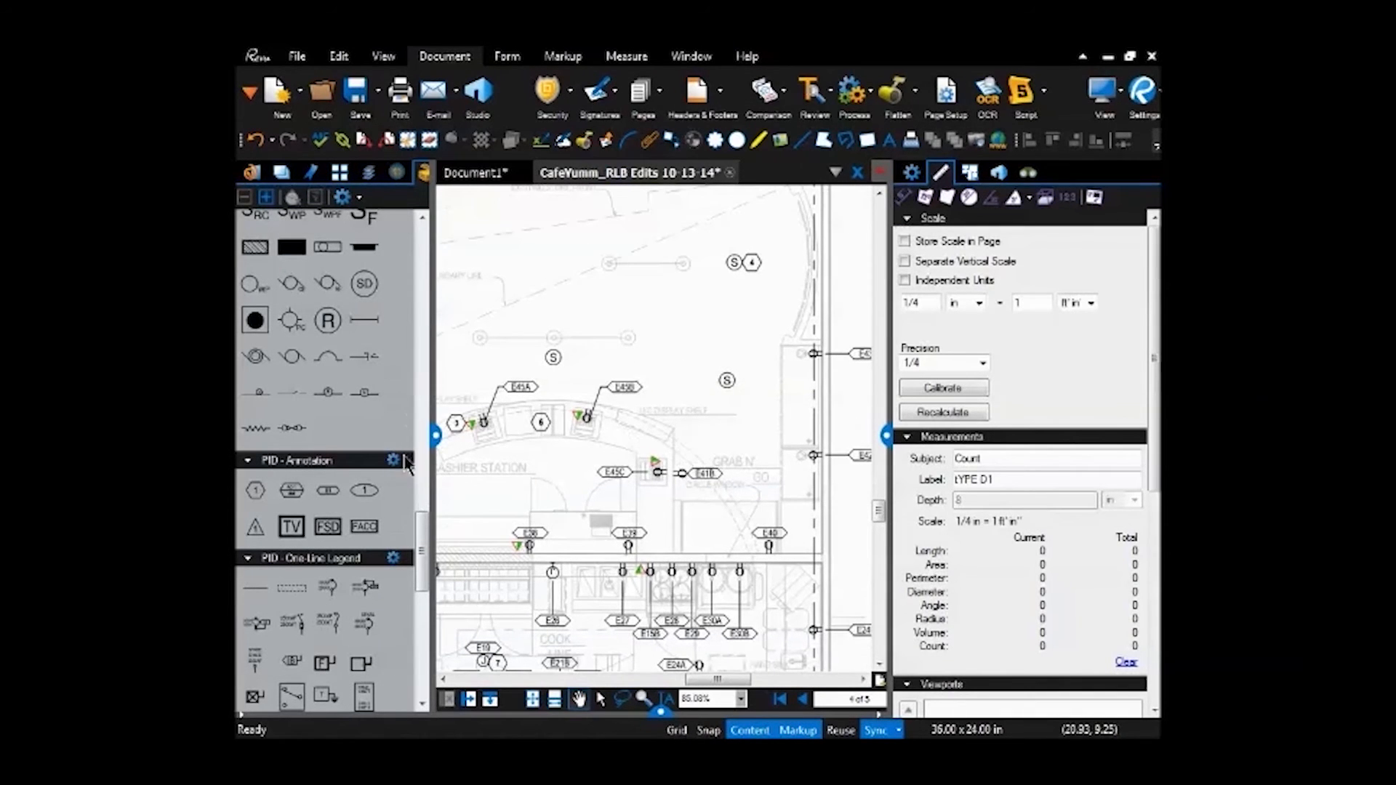
drag(422, 552, 419, 657)
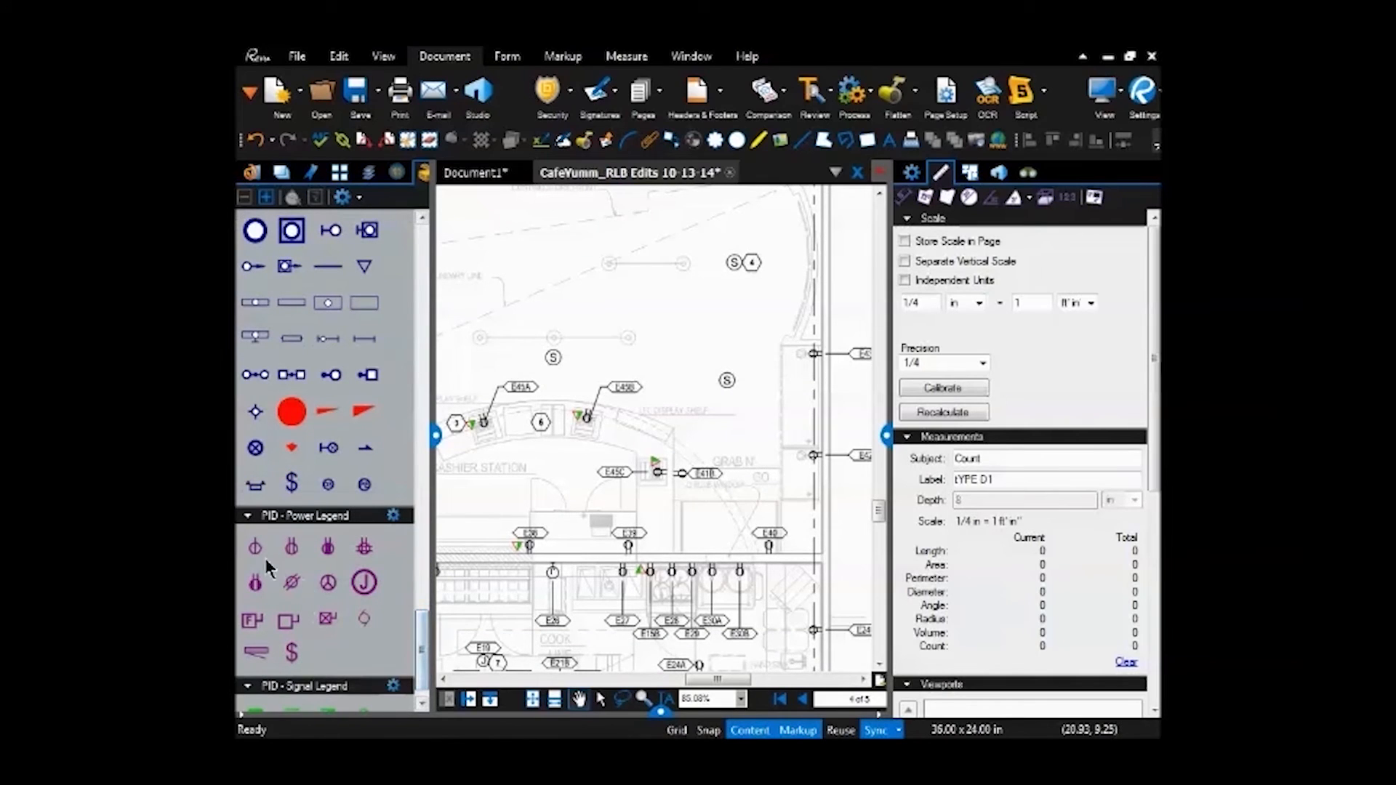
click(291, 547)
scroll(680, 456, up, 4)
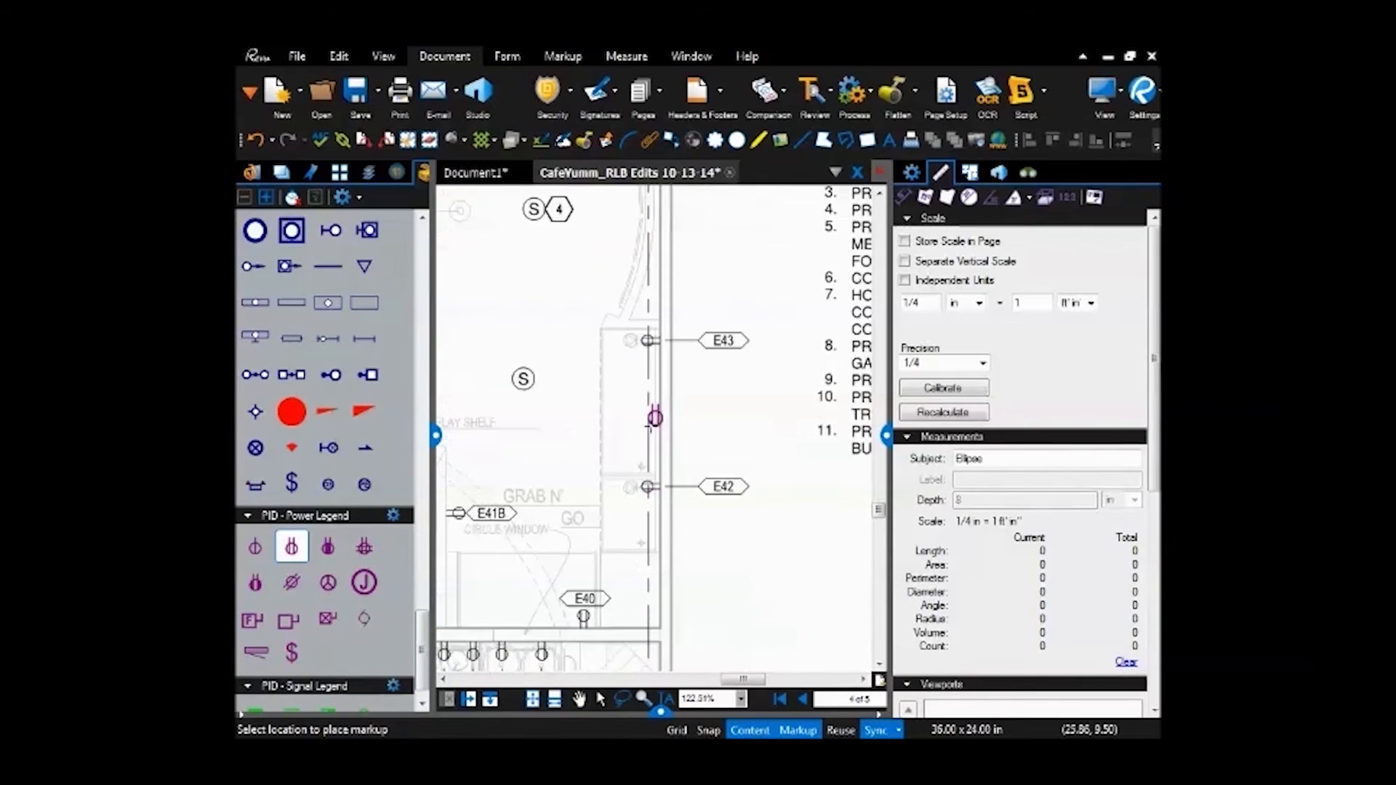
click(681, 457)
- Rotate the placed purple symbol a quarter turn so its two lines point toward the wall
mouse_move(691, 405)
mouse_down()
mouse_move(650, 439)
mouse_move(693, 423)
mouse_up()
scroll(670, 463, up, 2)
scroll(670, 464, up, 1)
scroll(726, 433, down, 1)
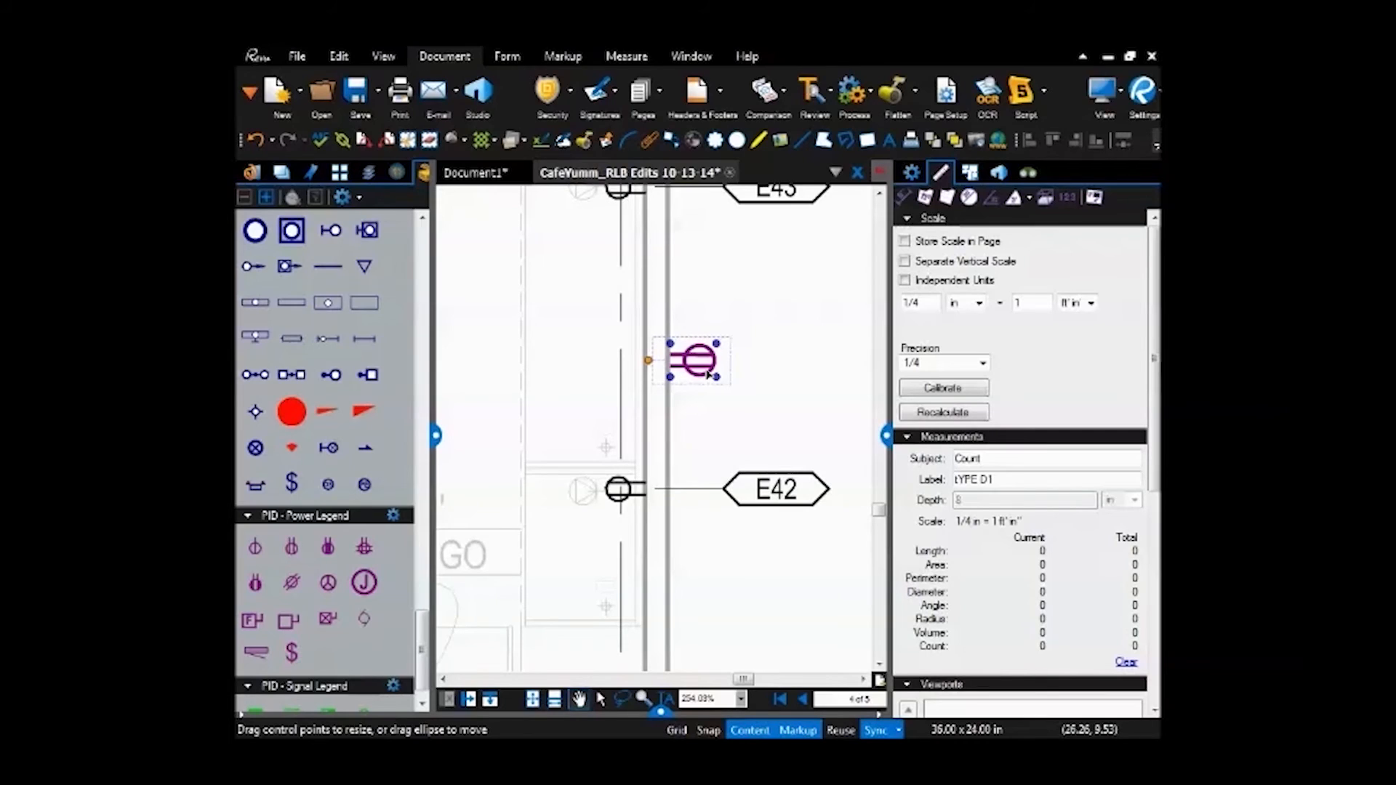
- Remove the extra copy made beside the rotated symbol and duplicate the symbol down along the wall into a column of six
drag(709, 373, 843, 382)
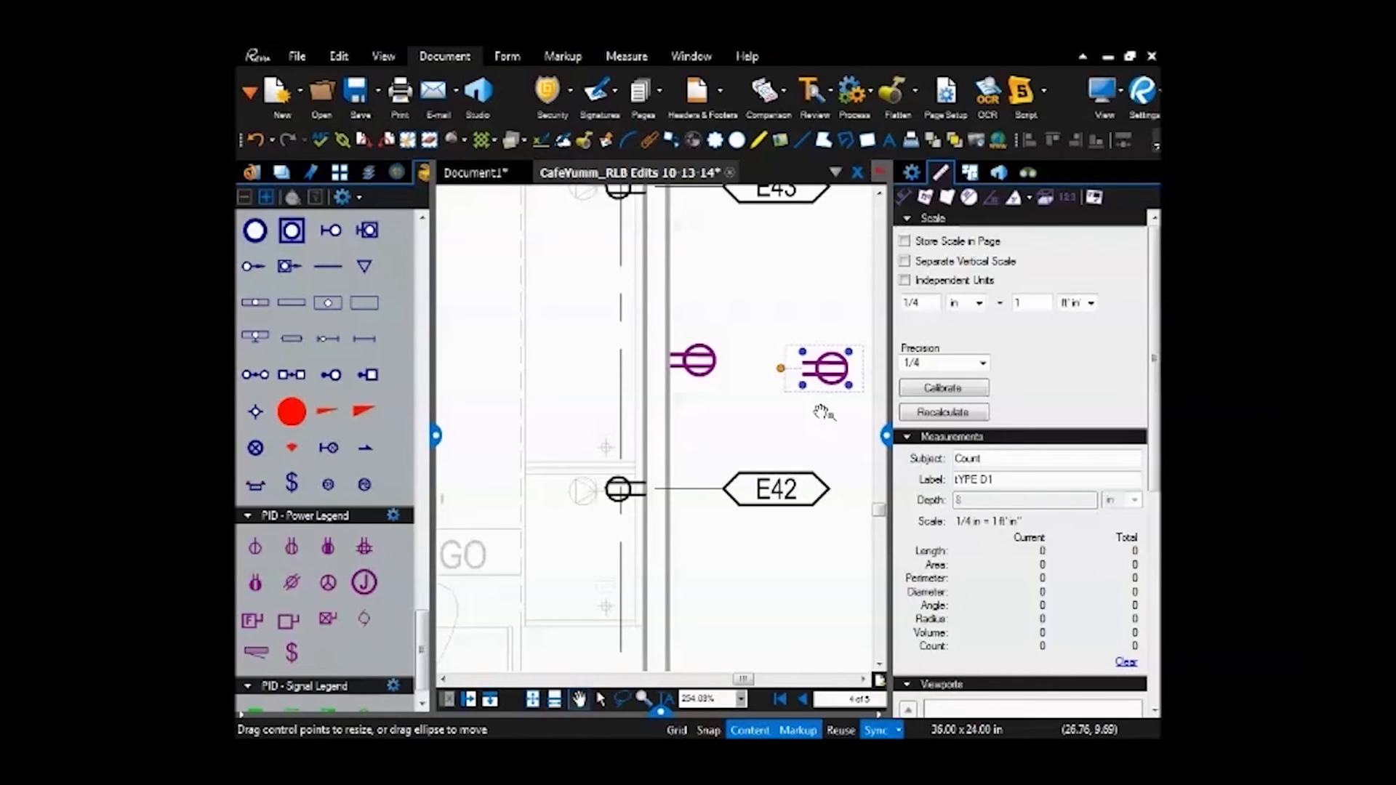
key(Delete)
click(691, 372)
drag(691, 373, 704, 578)
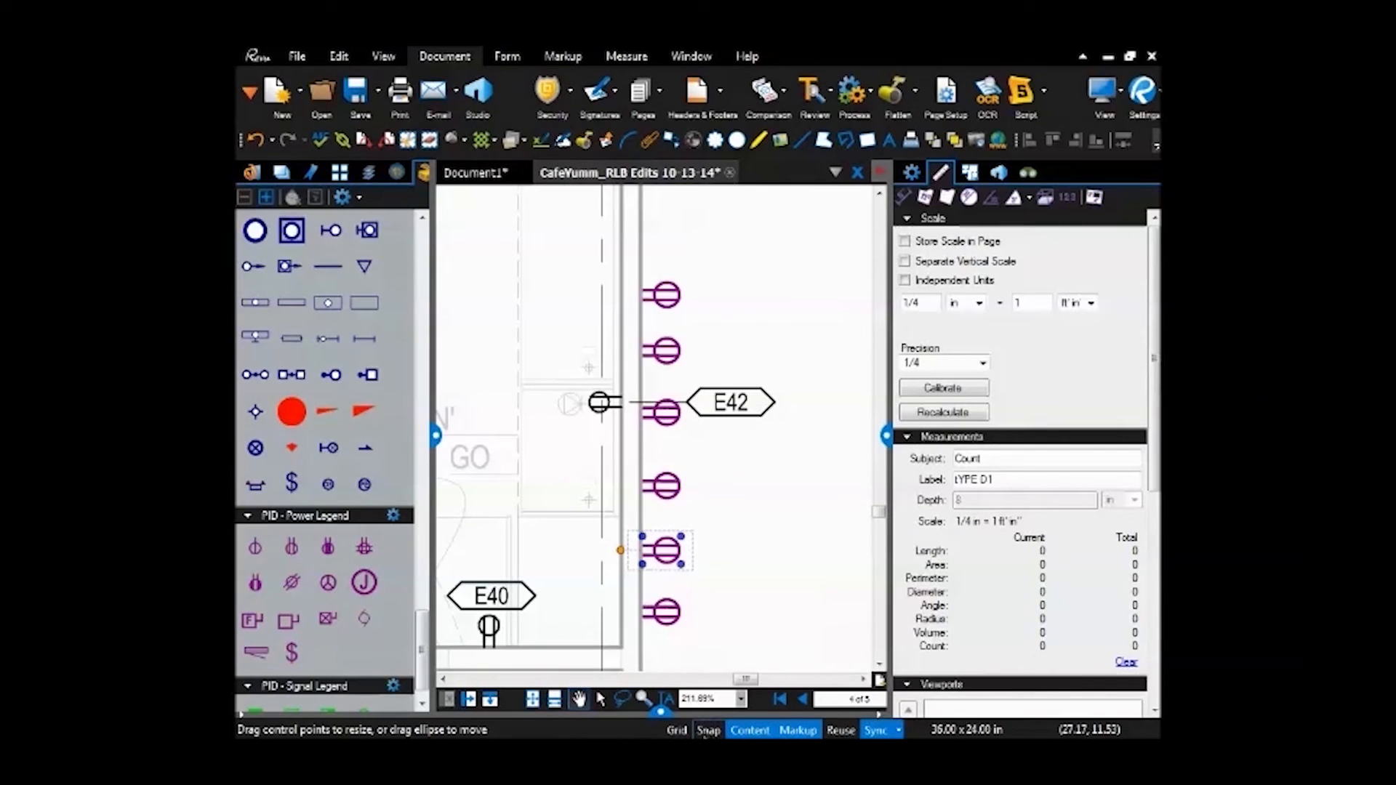
- Turn on the grid, try snapping to it, and place one upright copy of the same power symbol beside the column below E42
click(677, 730)
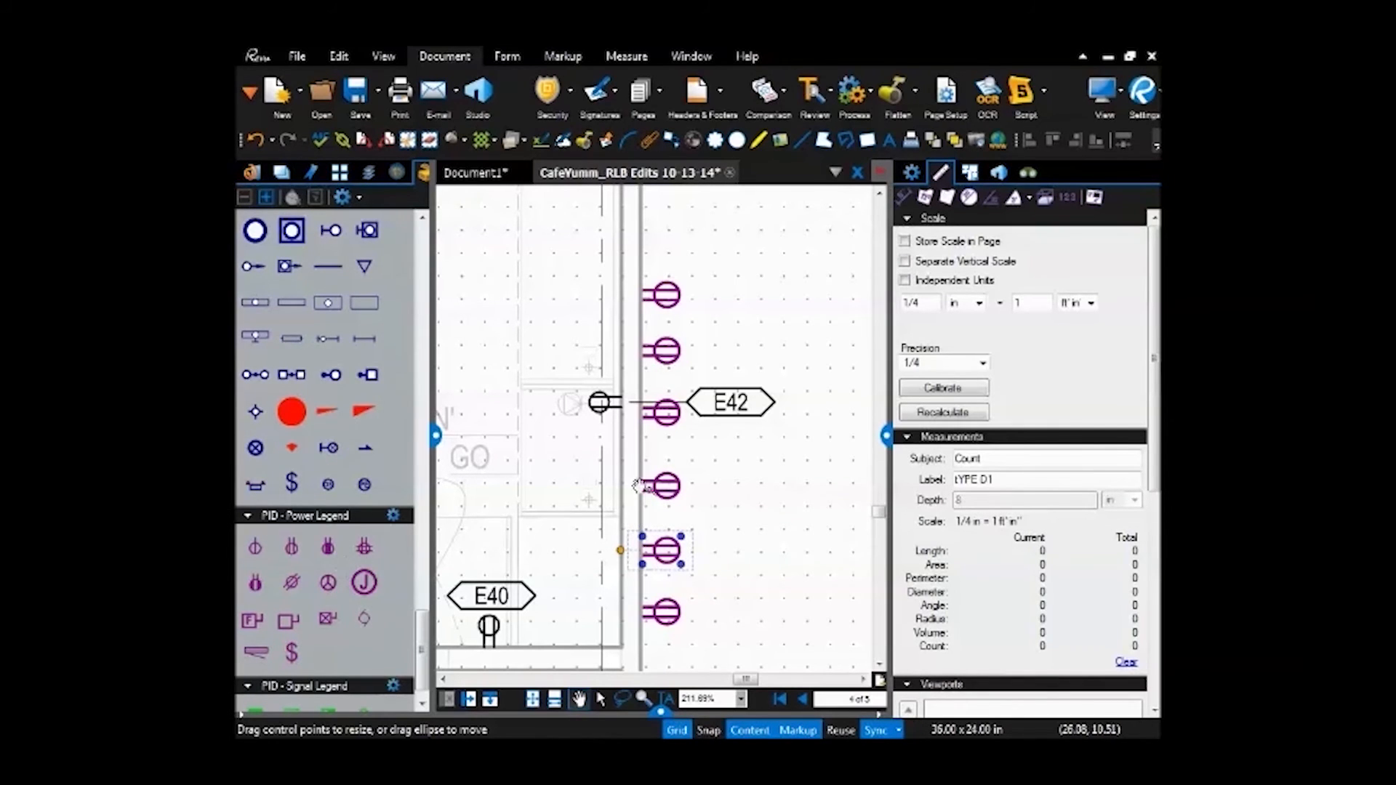
click(291, 546)
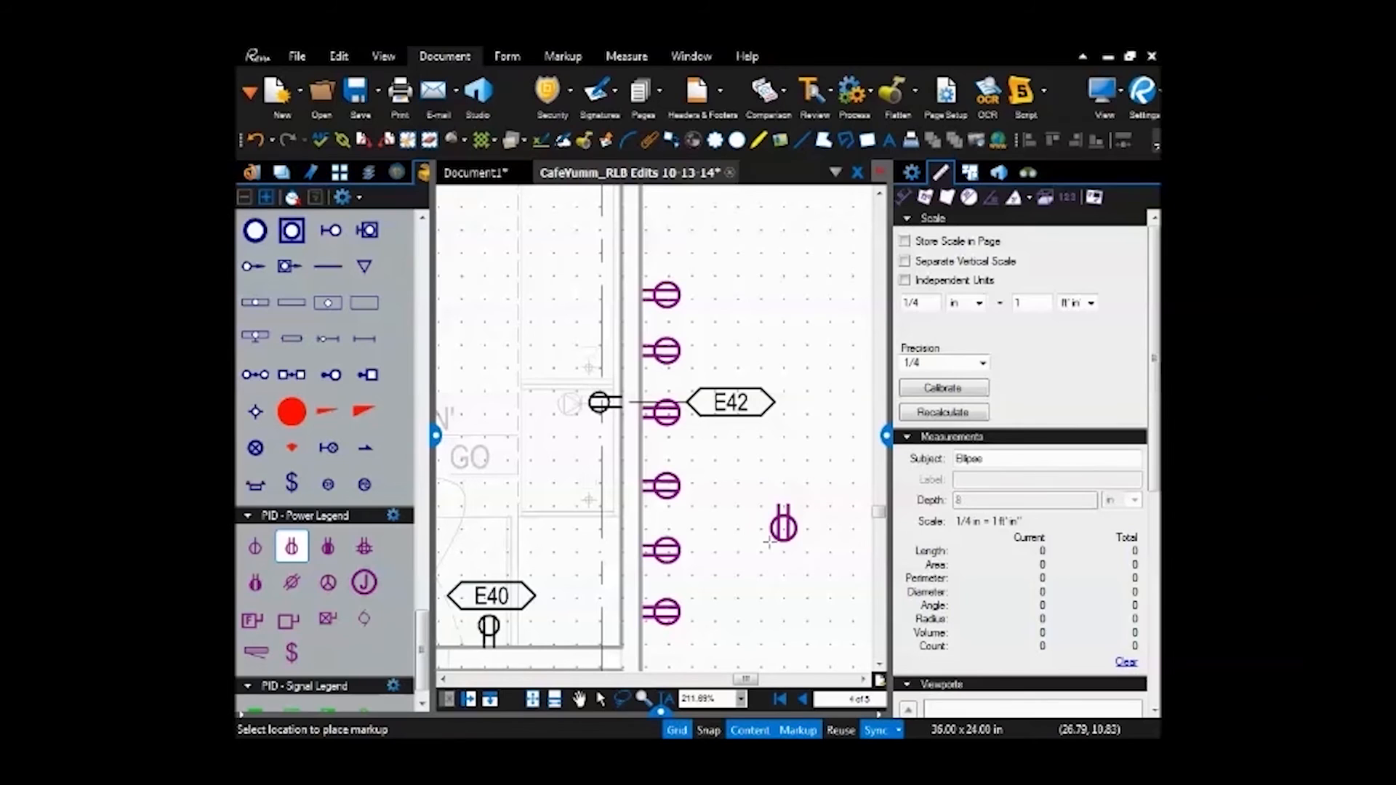
click(771, 544)
scroll(805, 554, up, 3)
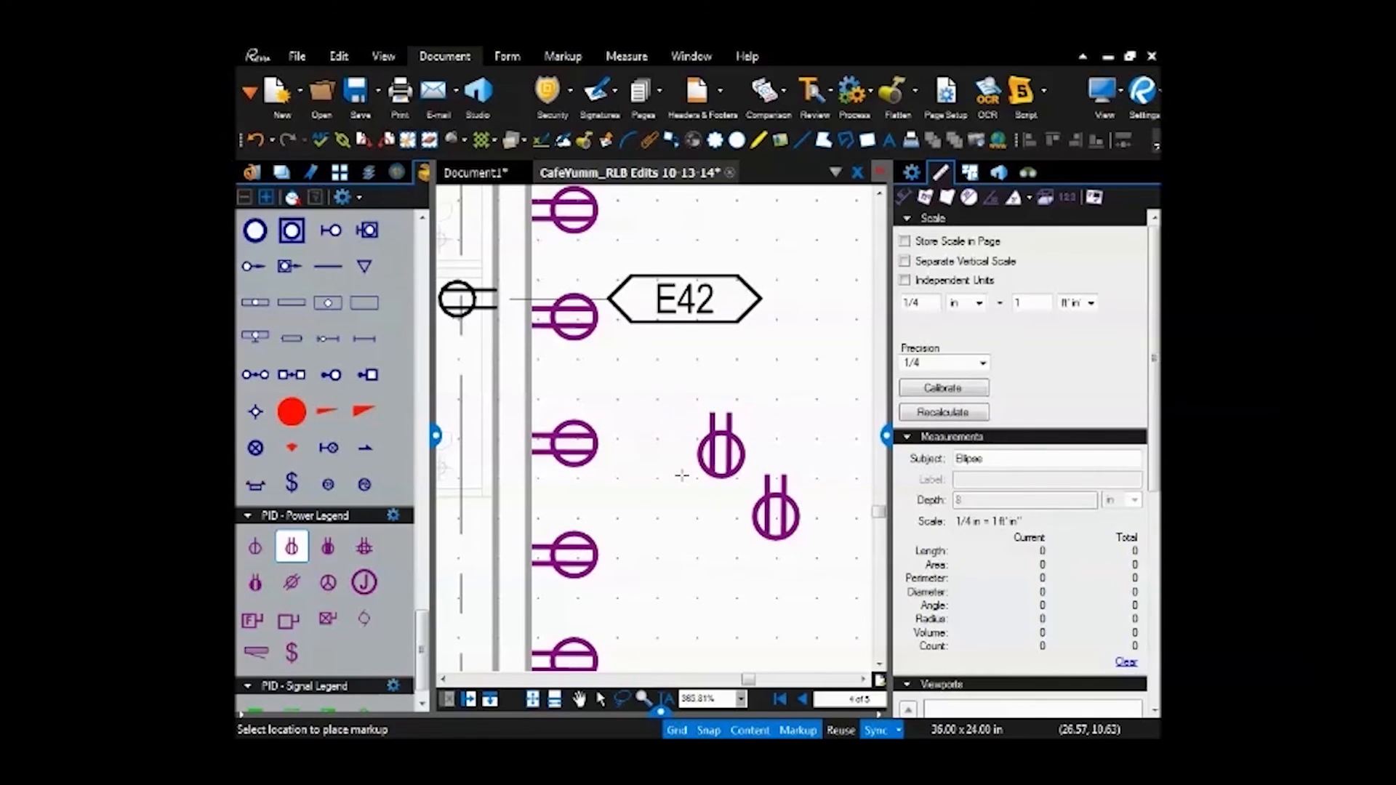
click(702, 730)
scroll(720, 553, down, 2)
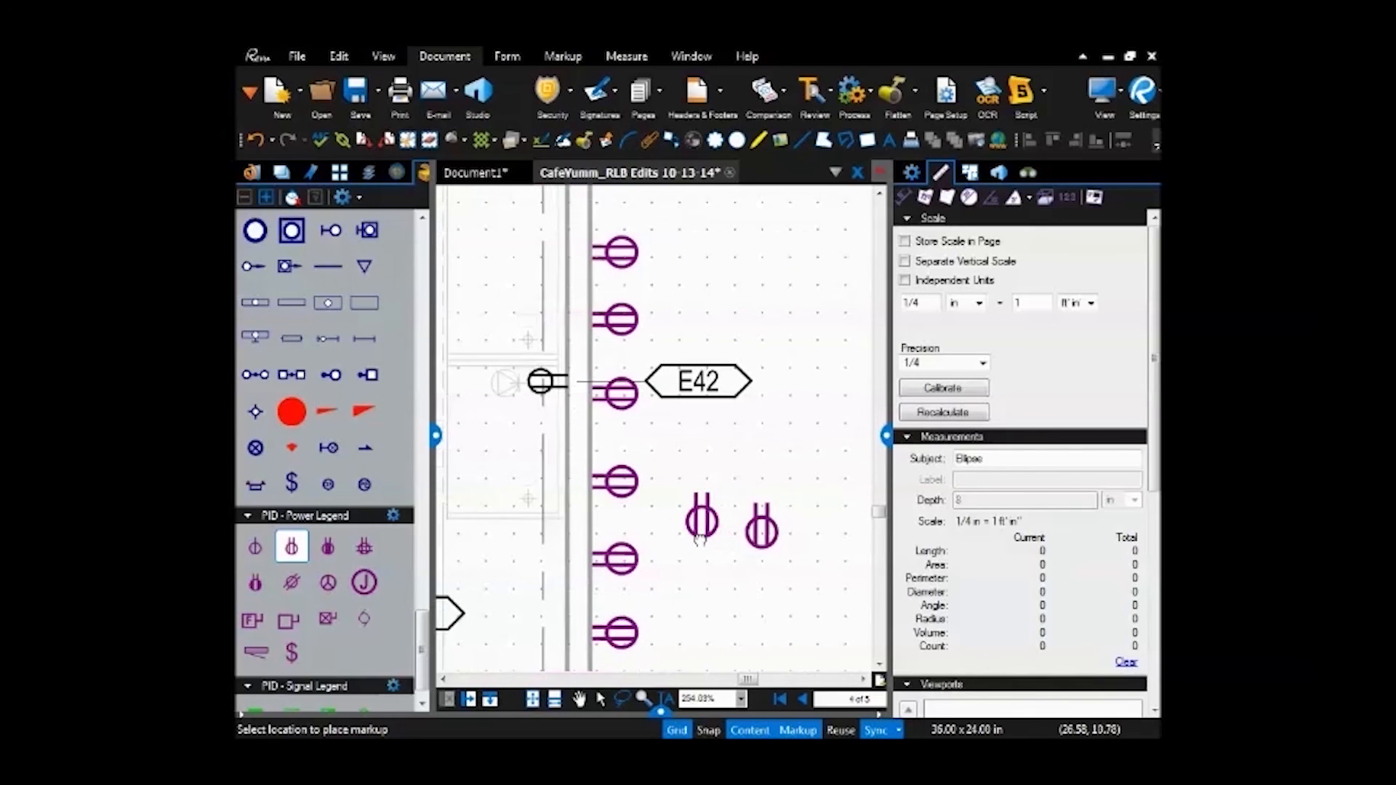
key(Escape)
- With the Line tool active near E42, switch content snapping and markup snapping off one at a time and back on
drag(647, 419, 782, 459)
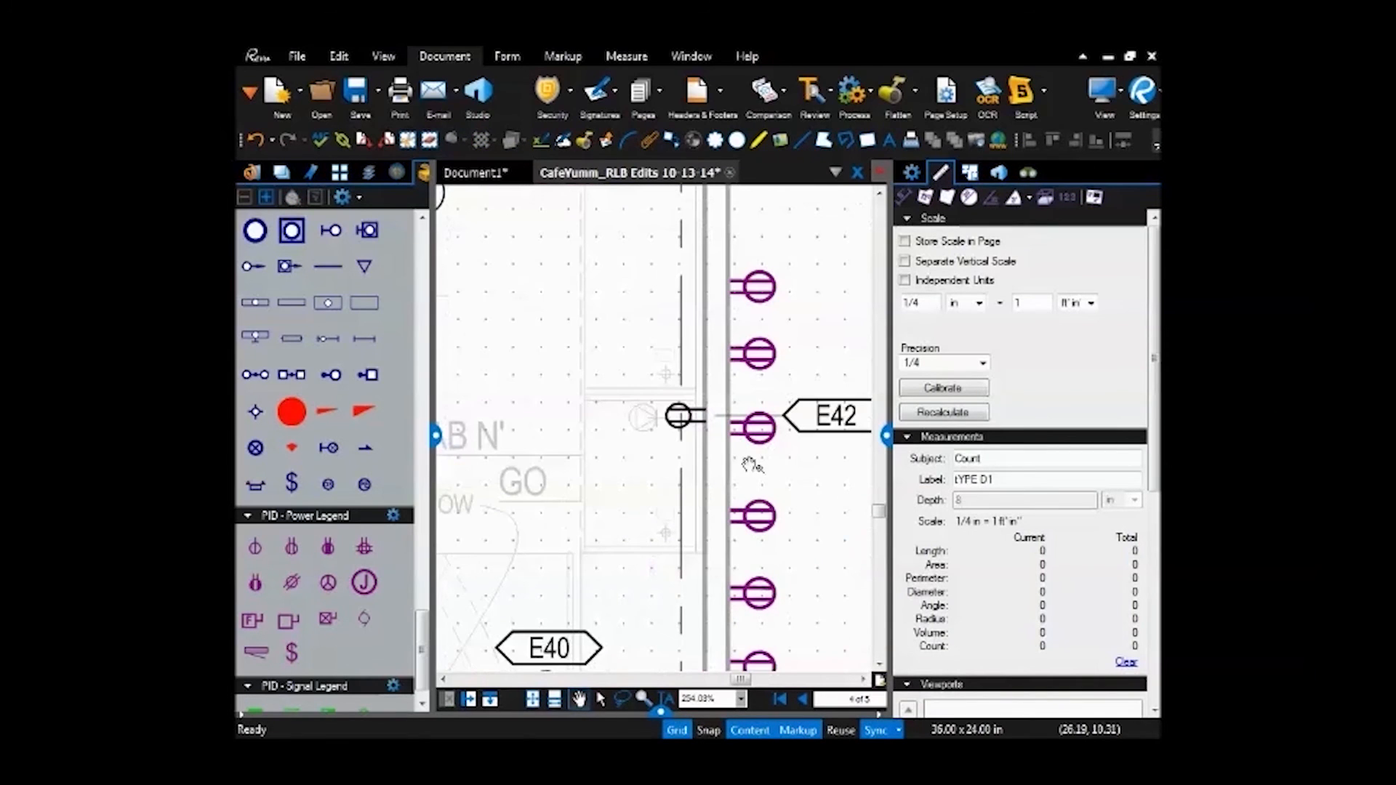
key(l)
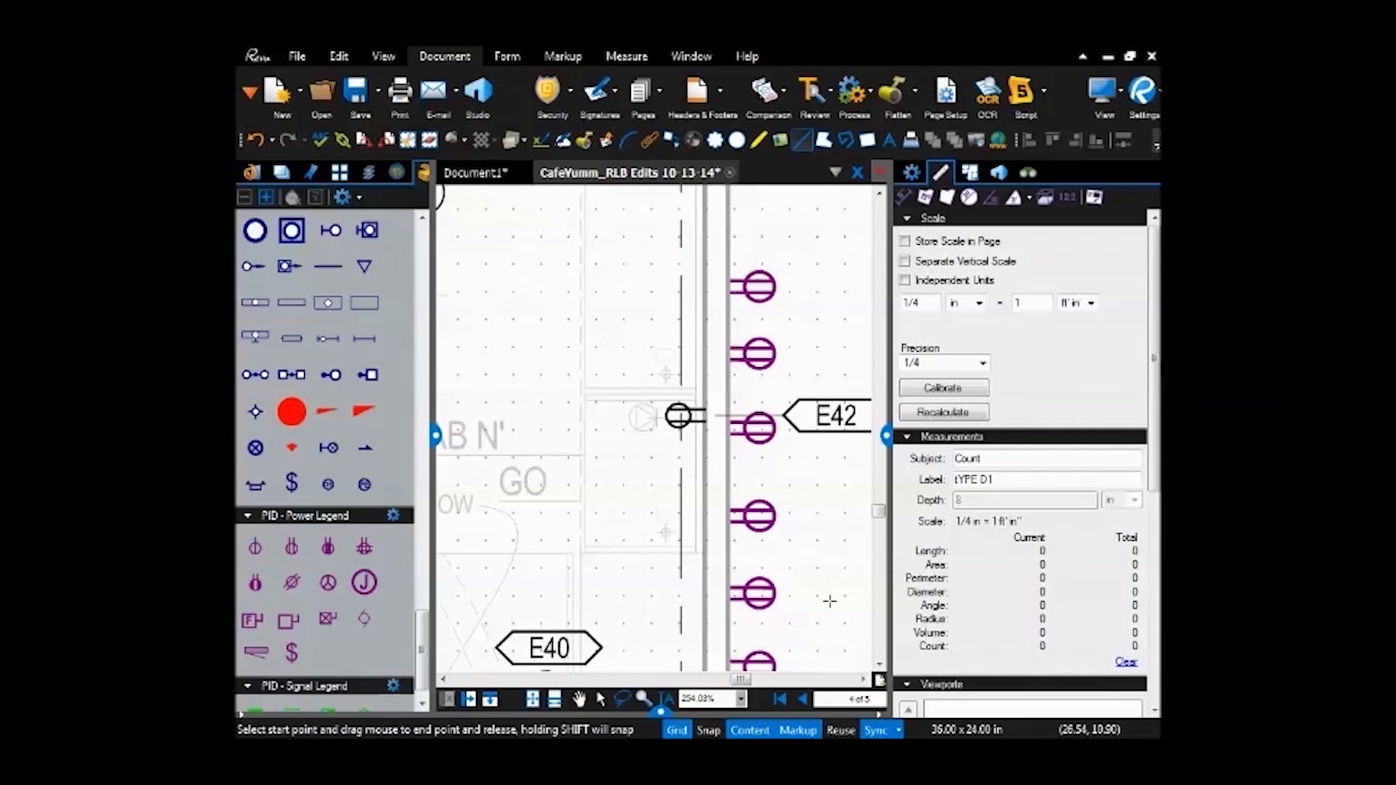
click(752, 731)
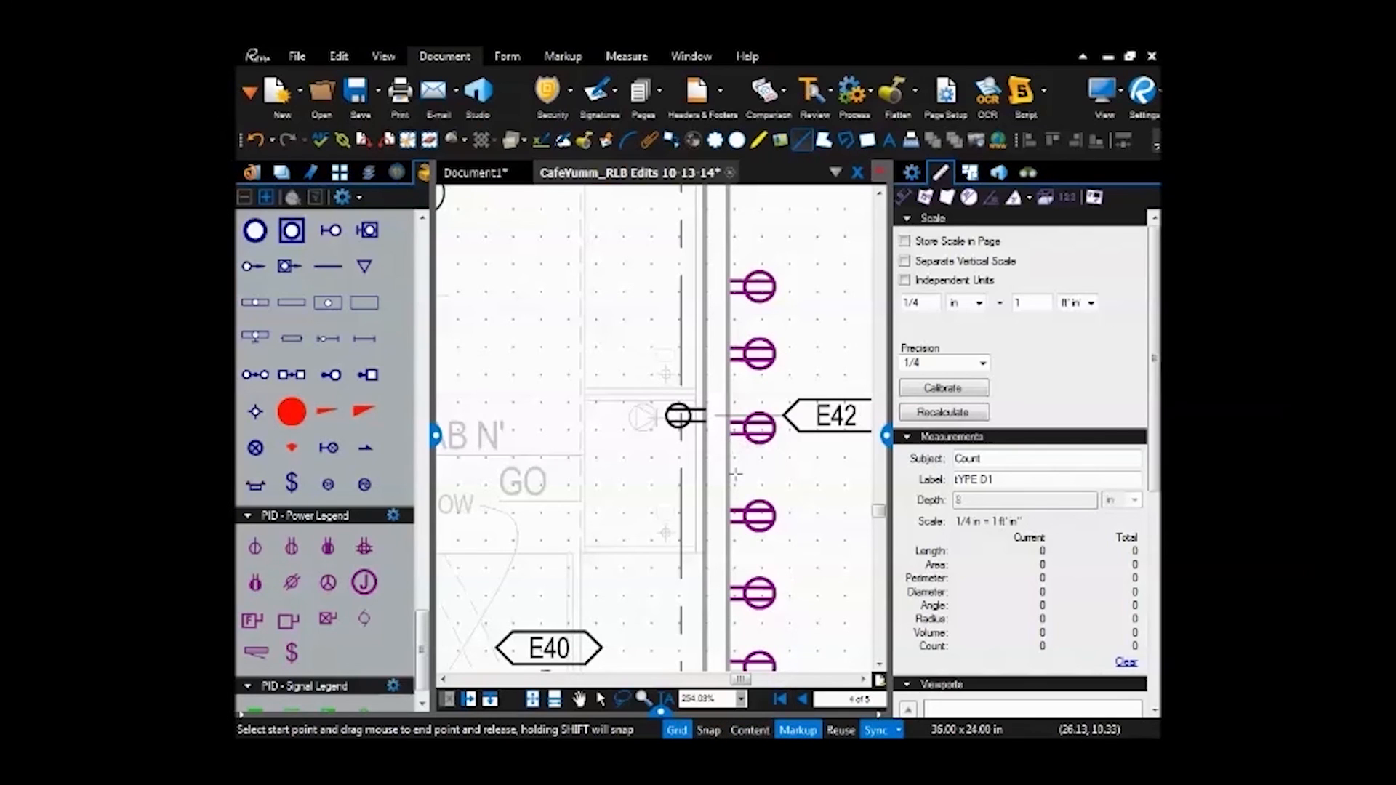
click(762, 729)
click(797, 730)
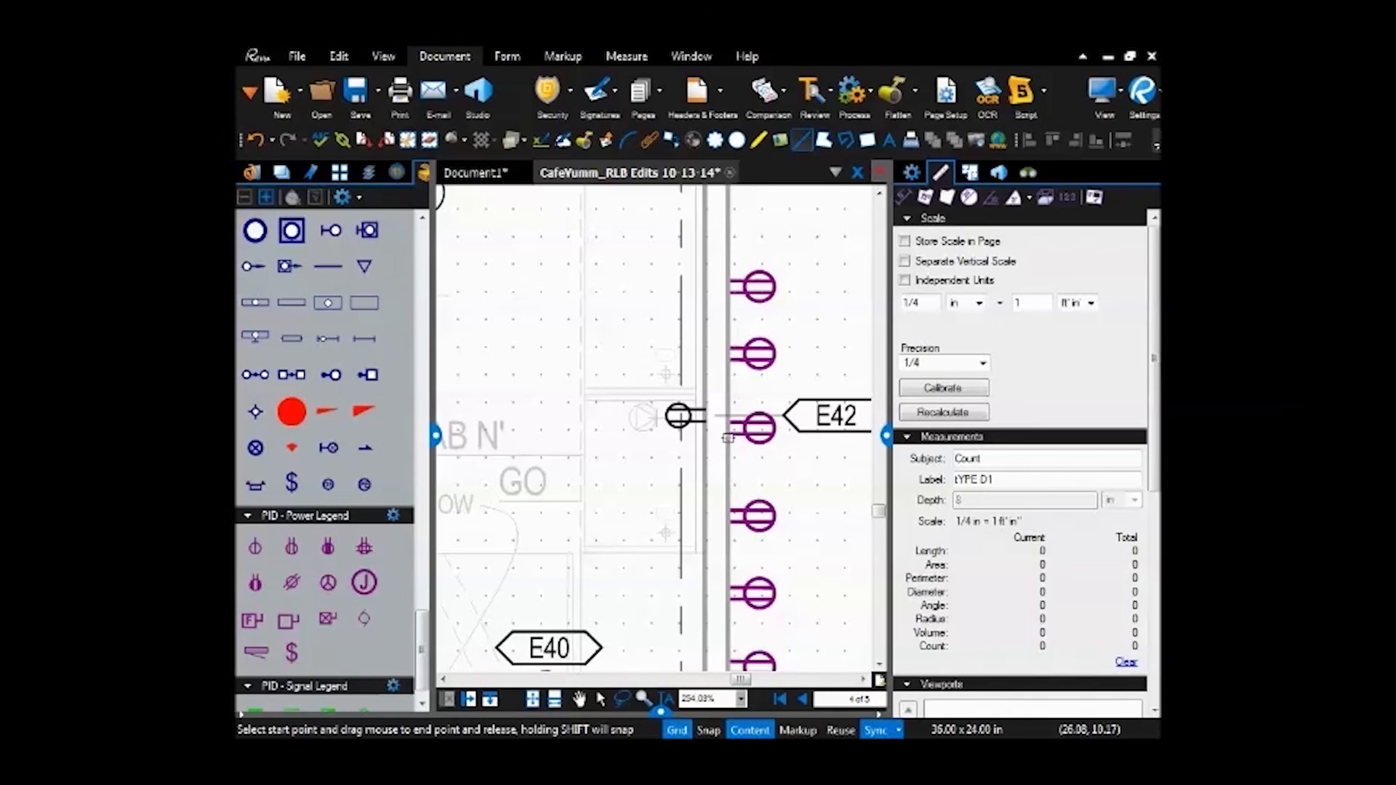
click(798, 730)
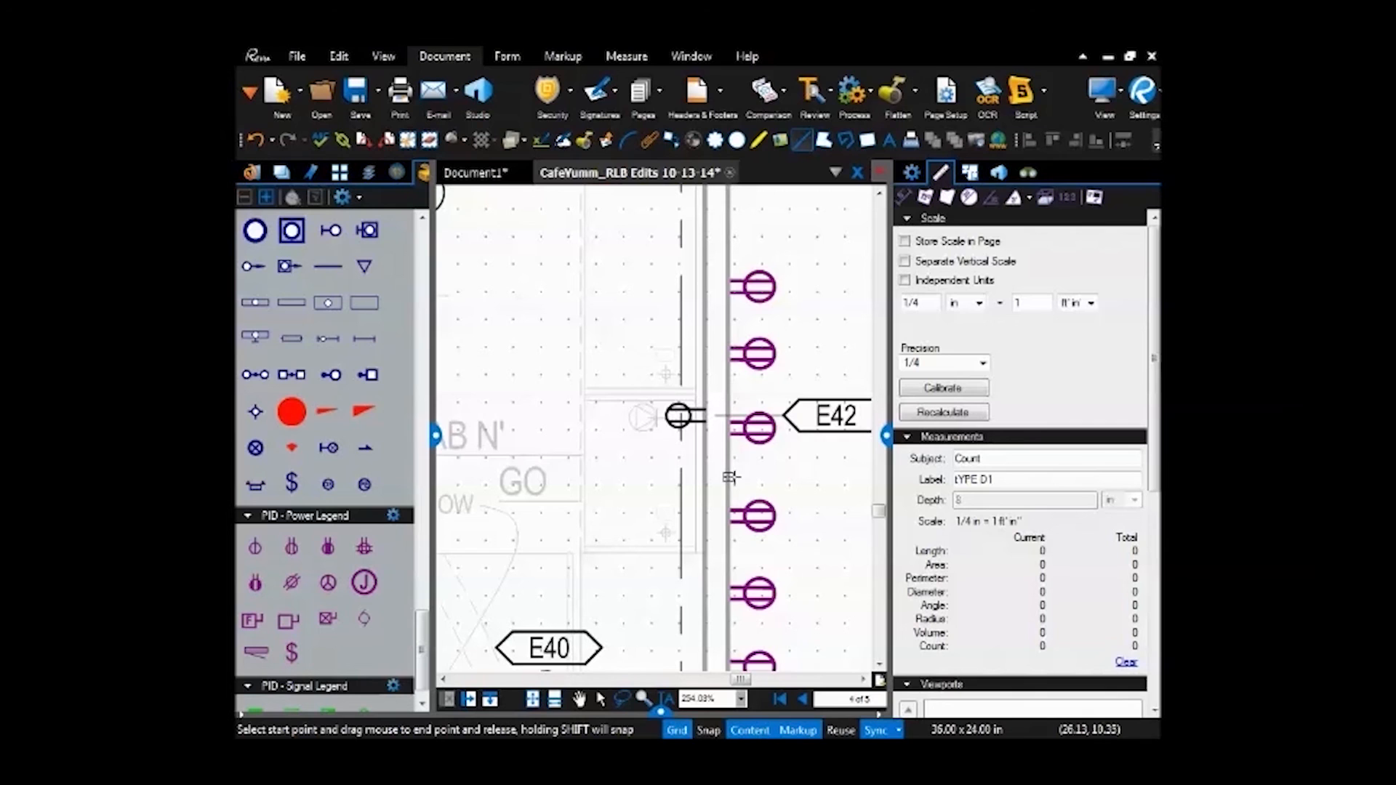
drag(795, 511, 598, 528)
drag(684, 345, 743, 321)
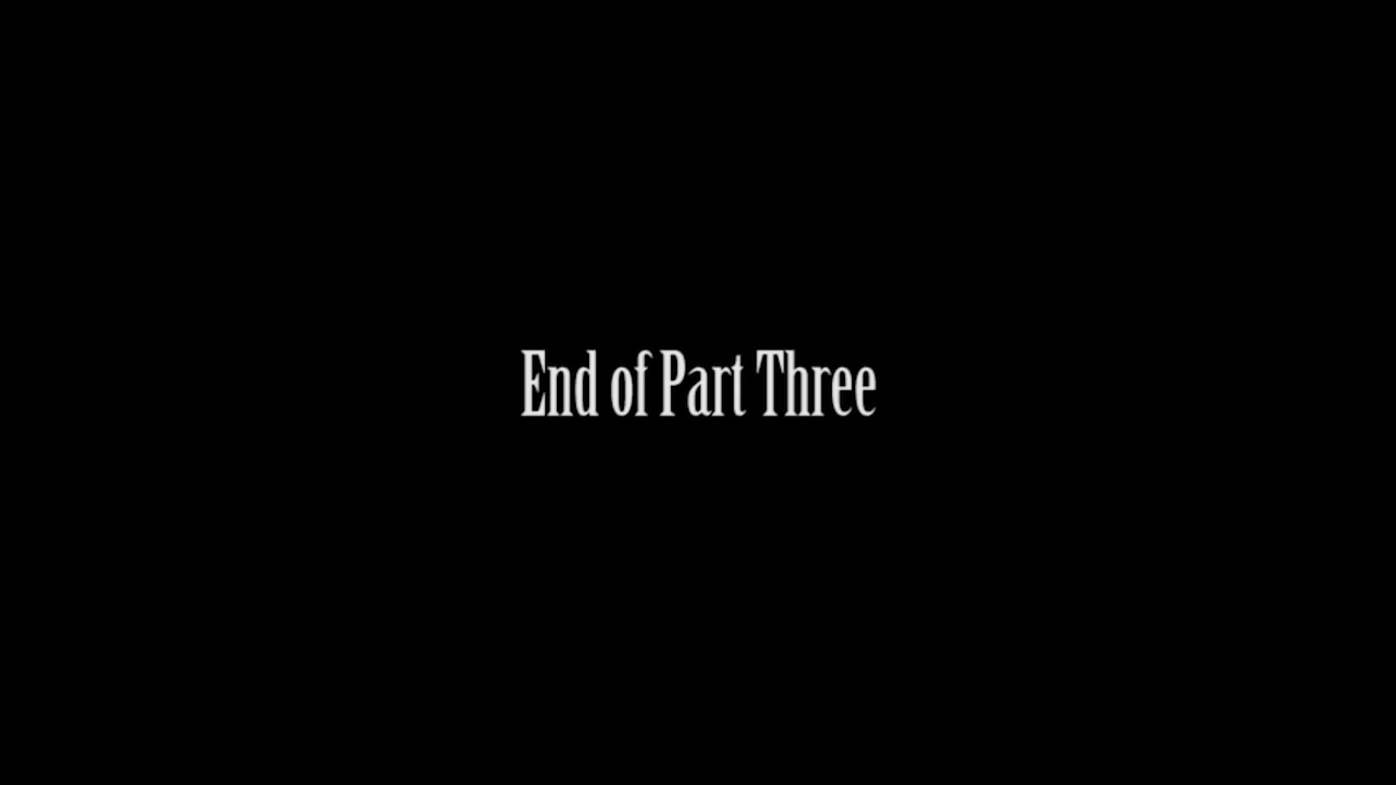